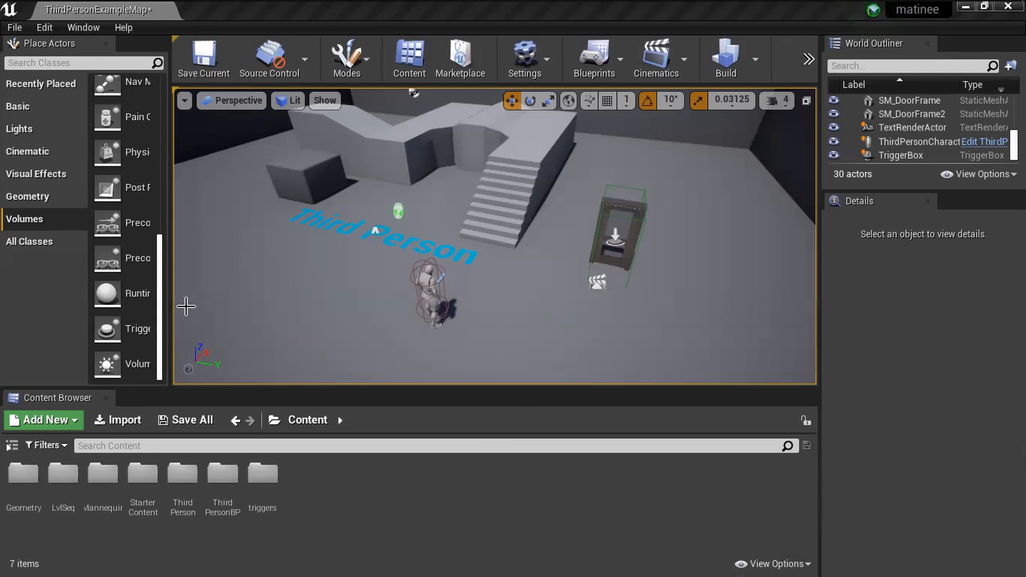
# Step: Switch to File Explorer and import the Conga sound file from the Instruments folder into the project's Content folder
pyautogui.click(117, 420)
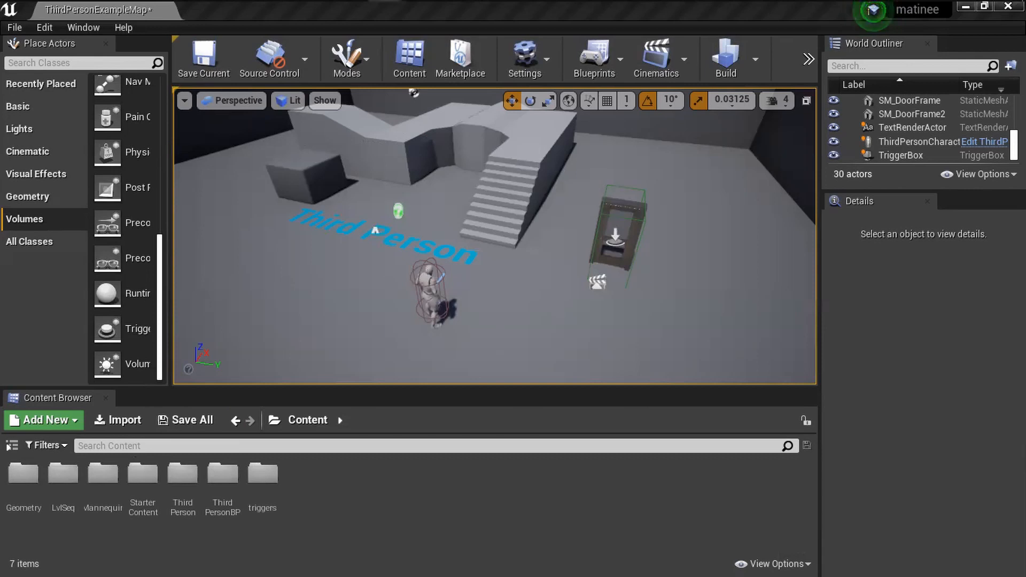
pyautogui.hotkey('alt', 'Tab')
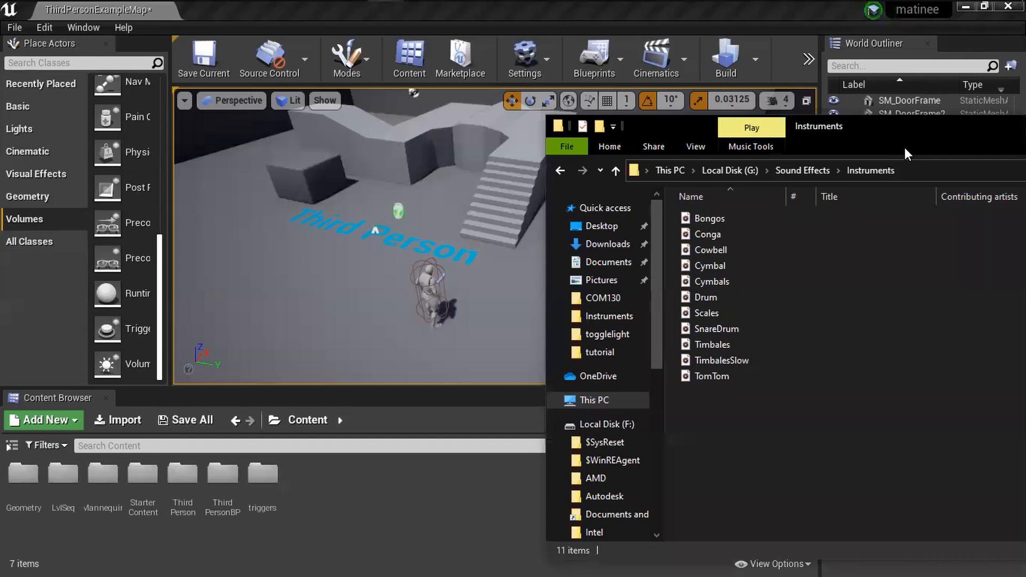
pyautogui.click(691, 236)
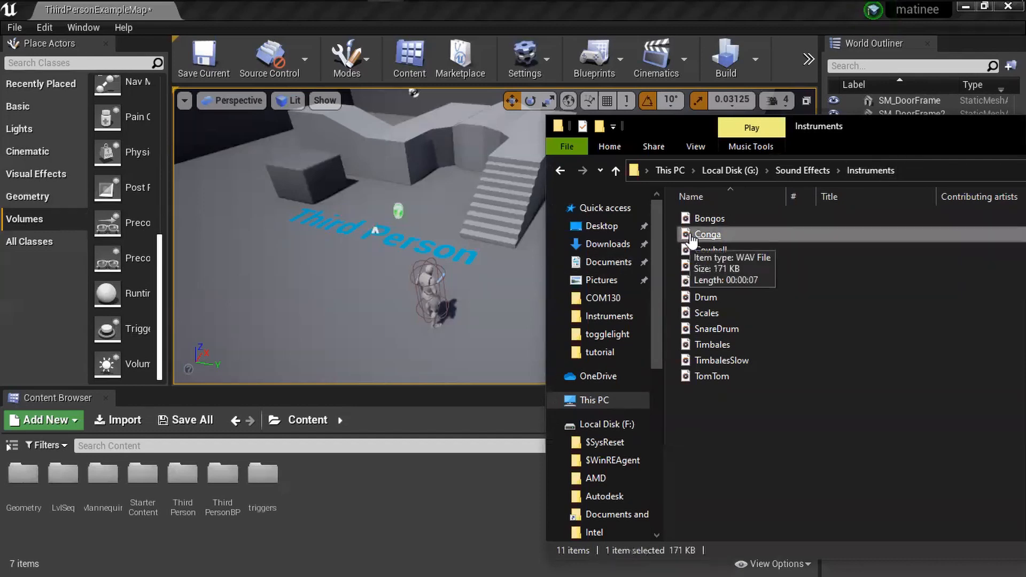
pyautogui.moveTo(691, 236); pyautogui.dragTo(351, 492)
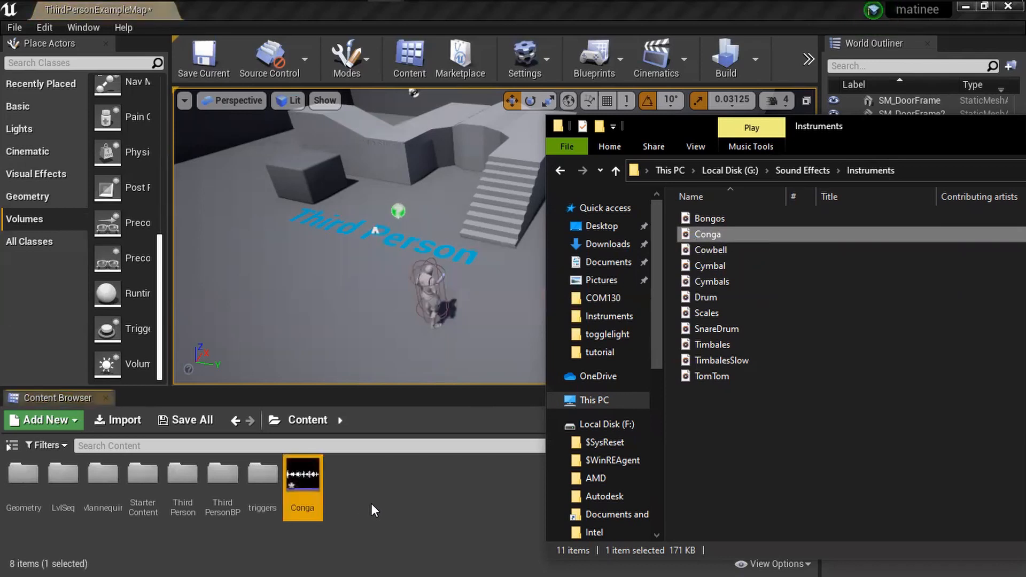
# Step: Preview the DoorSqueak sound file from the Sound Effects Squeaks folder and import it into the project's Content folder
pyautogui.click(561, 170)
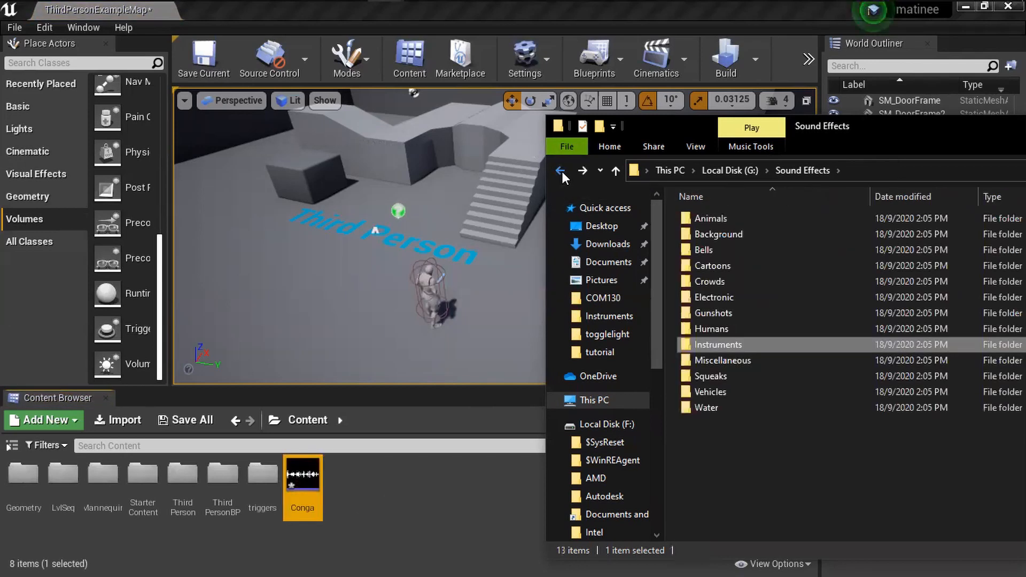
pyautogui.doubleClick(712, 375)
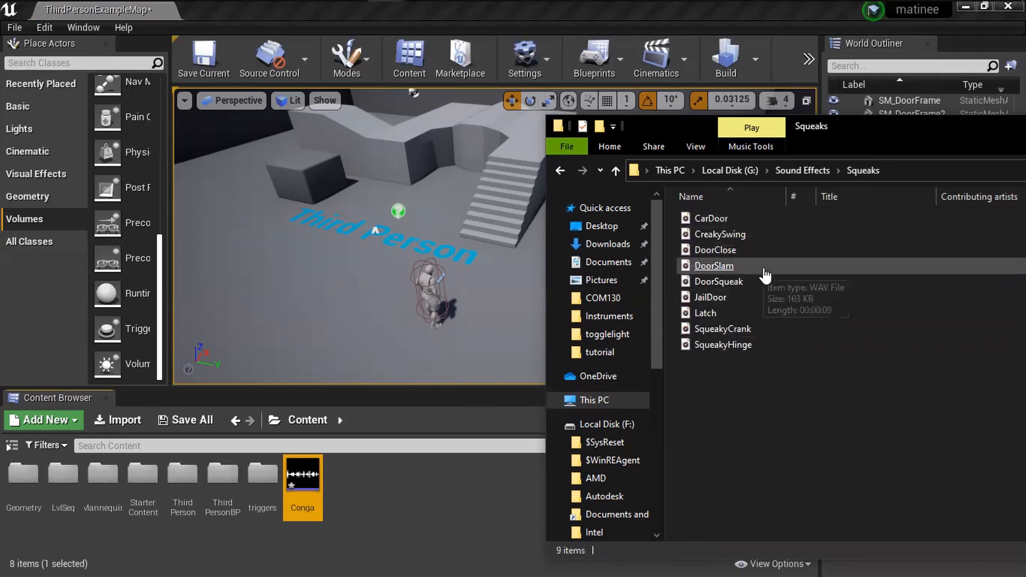
pyautogui.click(698, 286)
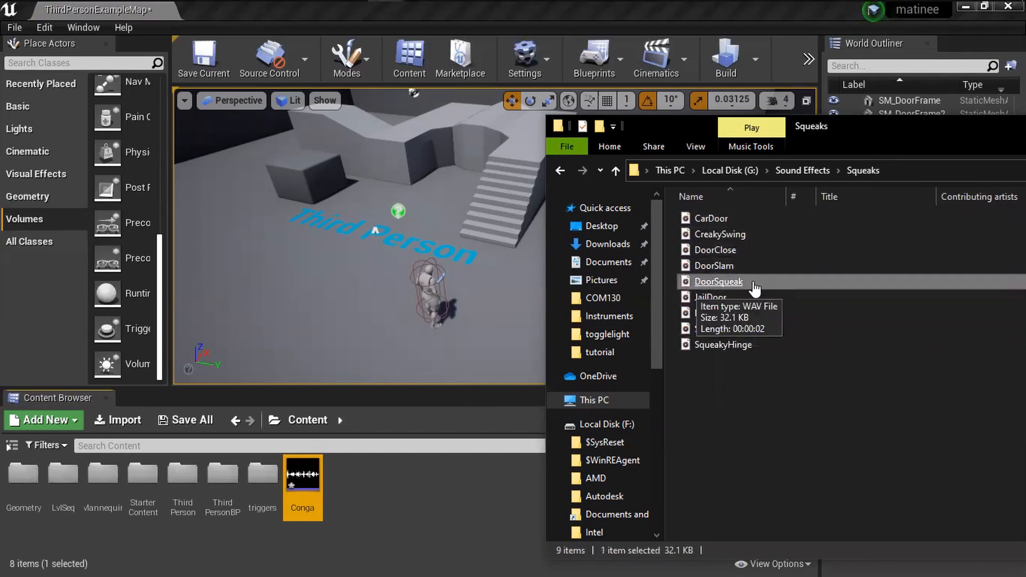
pyautogui.doubleClick(708, 287)
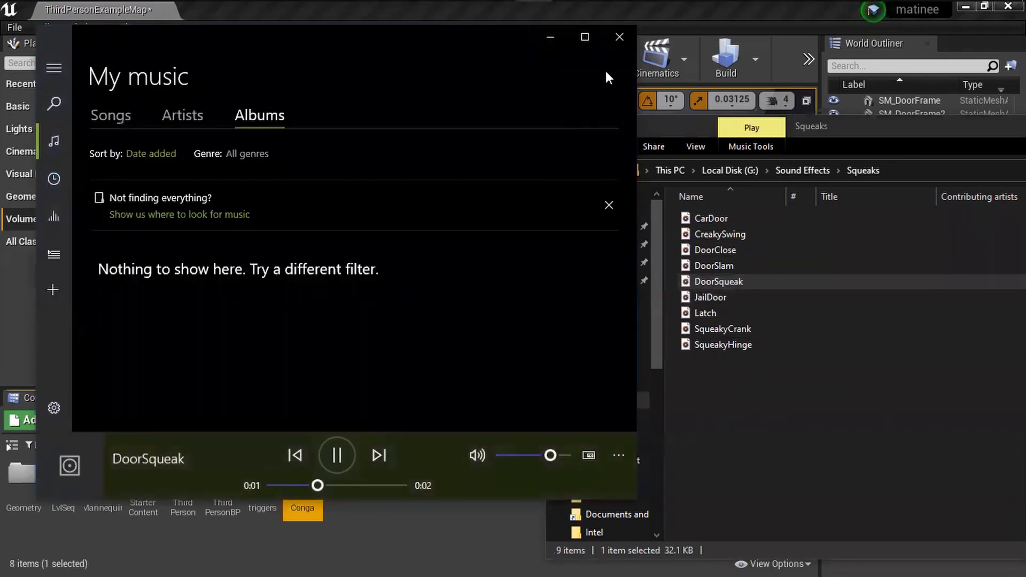
pyautogui.click(618, 39)
pyautogui.moveTo(700, 283); pyautogui.dragTo(412, 501)
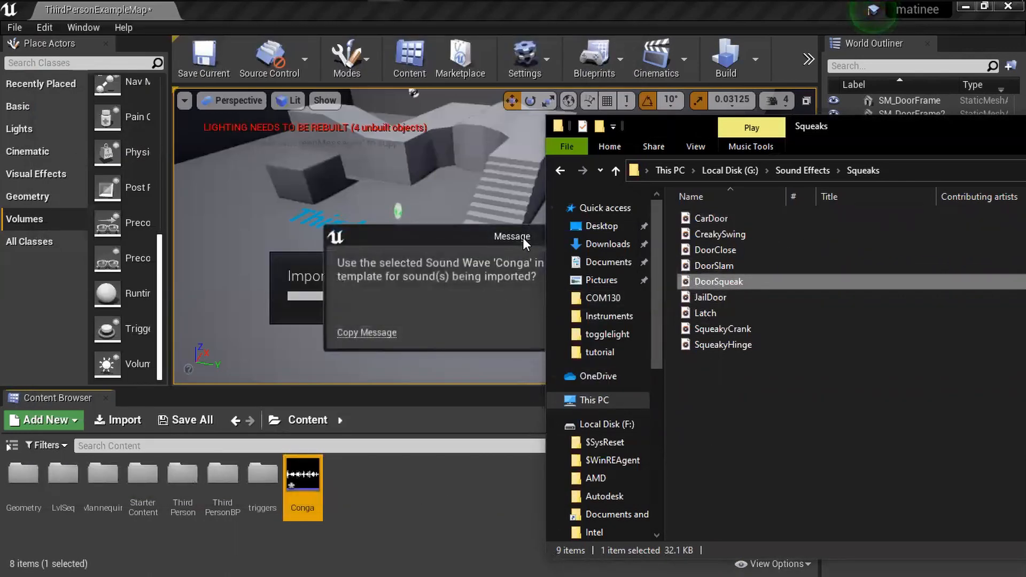
pyautogui.click(470, 553)
pyautogui.click(474, 530)
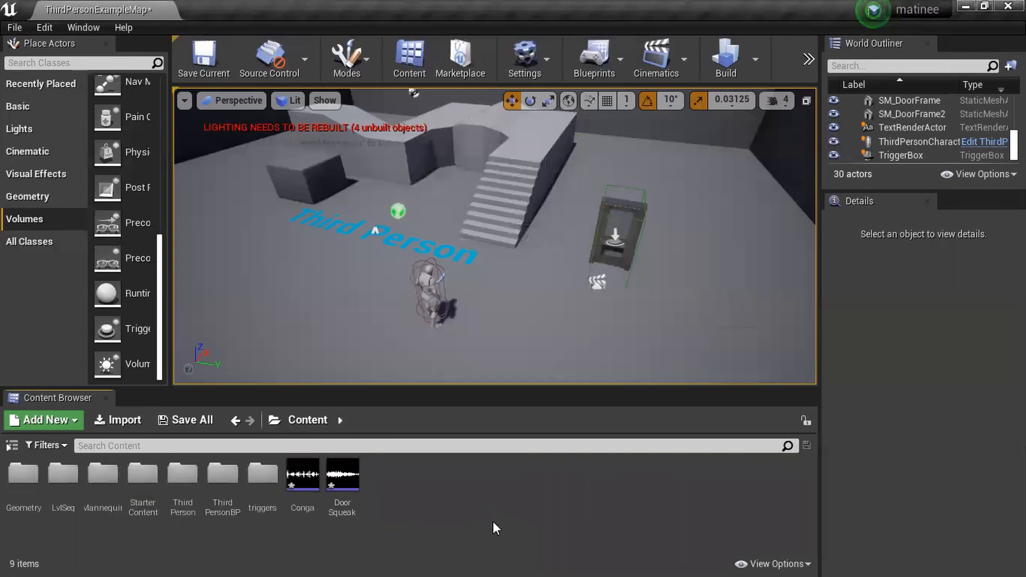
# Step: Play the level, walk the character up to the door to test it, and end the play session
pyautogui.moveTo(358, 479)
pyautogui.click(805, 75)
pyautogui.click(834, 122)
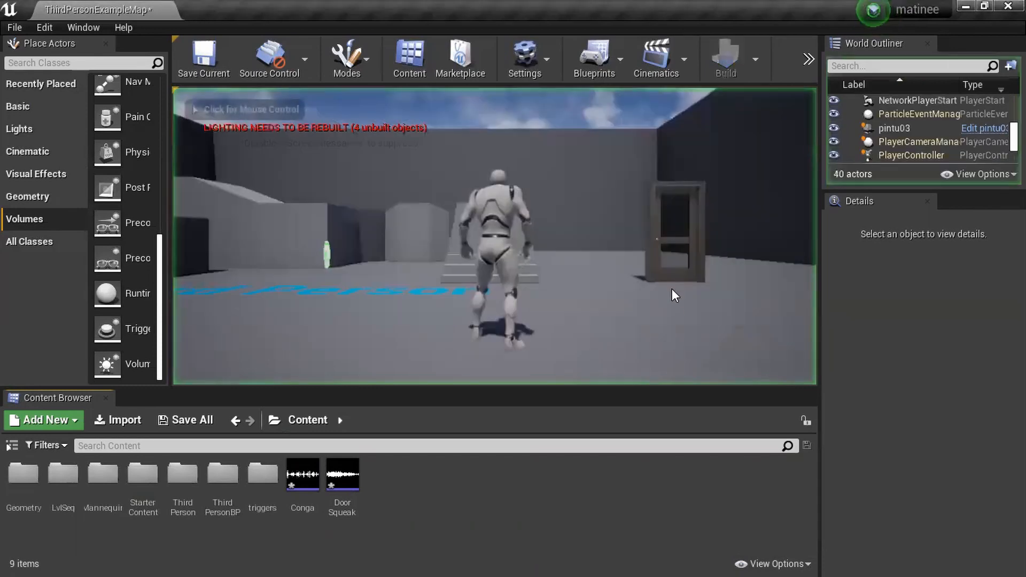
pyautogui.press('w')
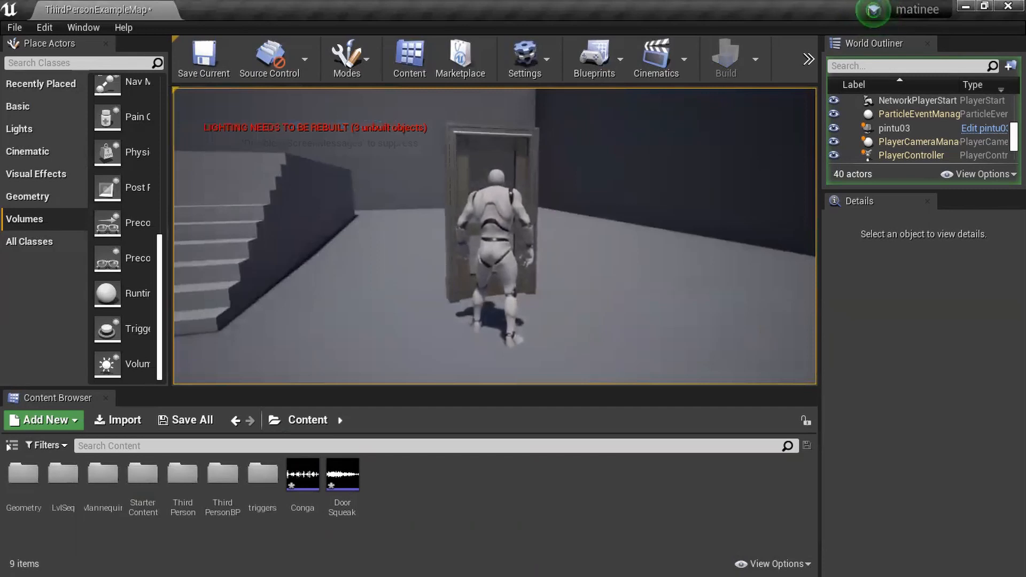
pyautogui.press('Escape')
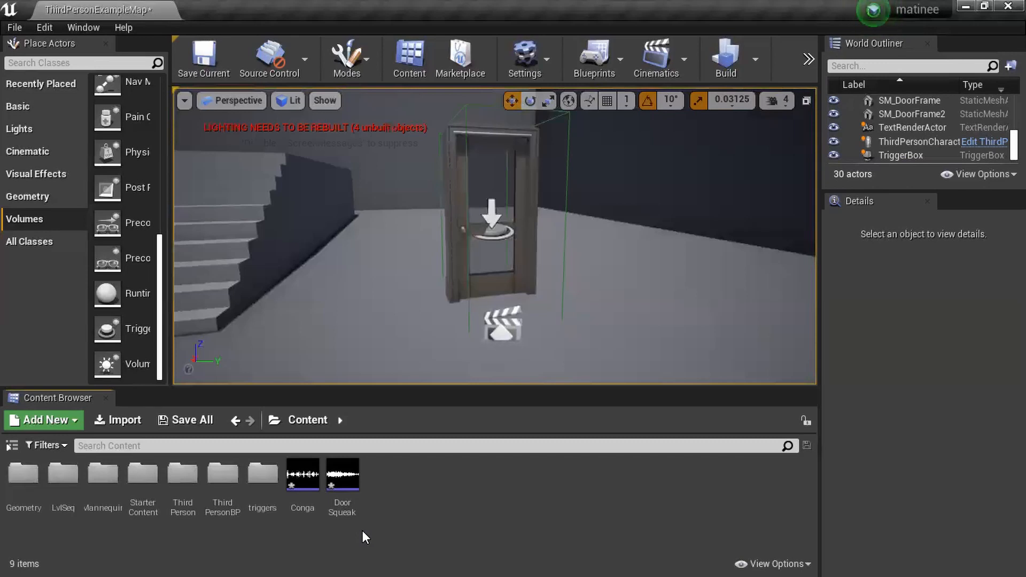
# Step: Create a sound cue from the Conga sound wave, keep its default name, and open it for editing
pyautogui.moveTo(351, 481)
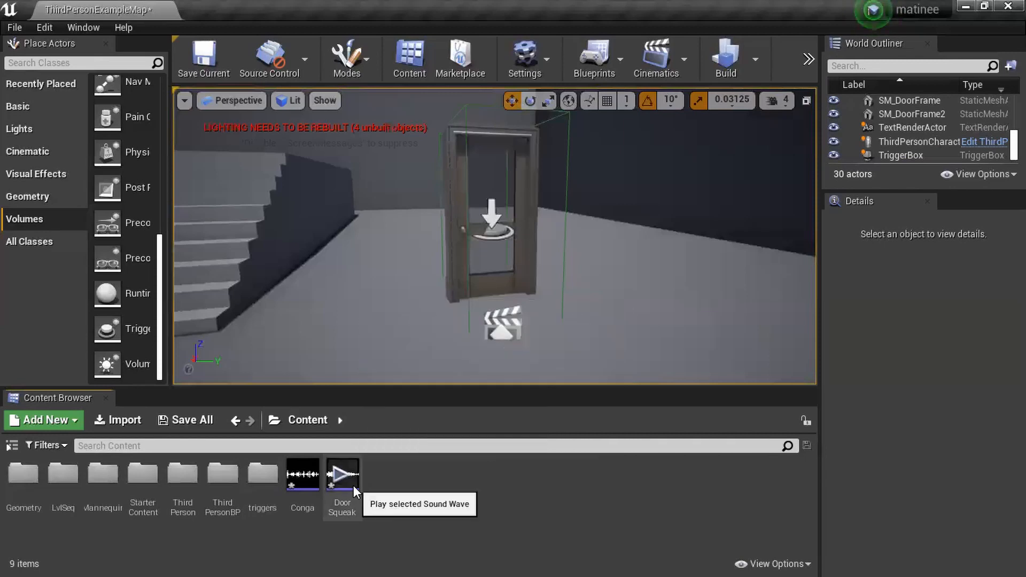
pyautogui.moveTo(307, 498)
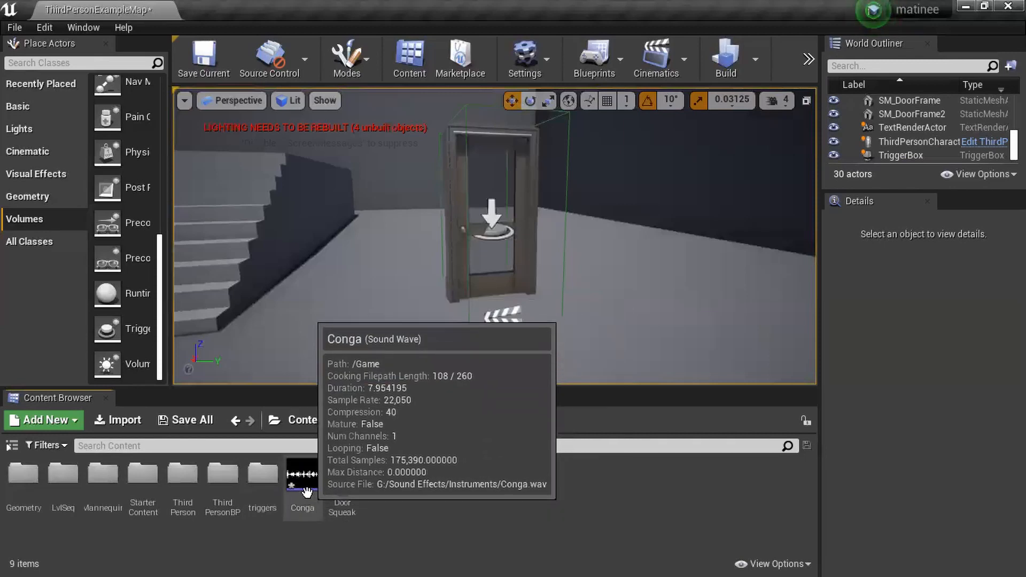
pyautogui.rightClick(308, 499)
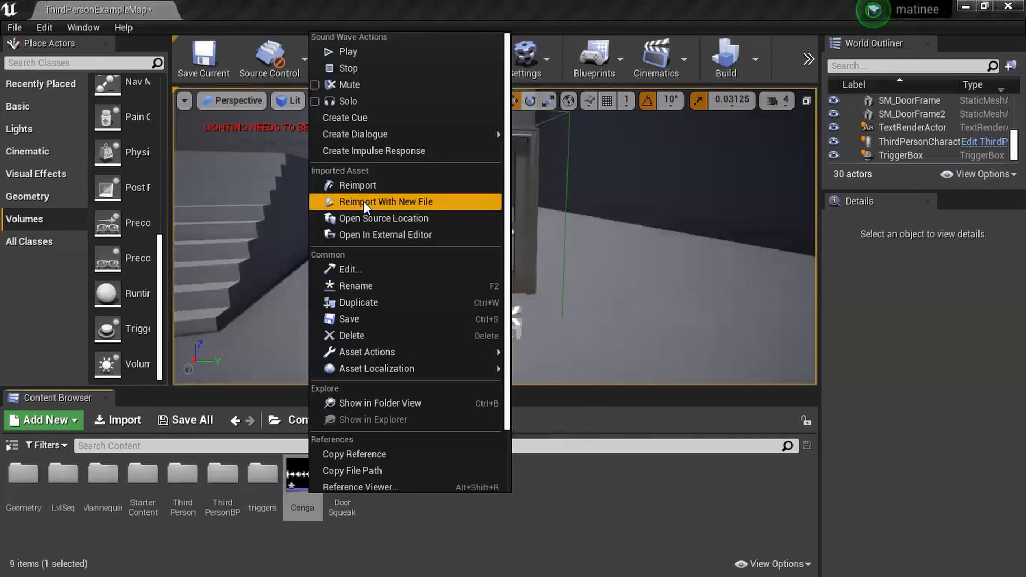
pyautogui.moveTo(416, 132)
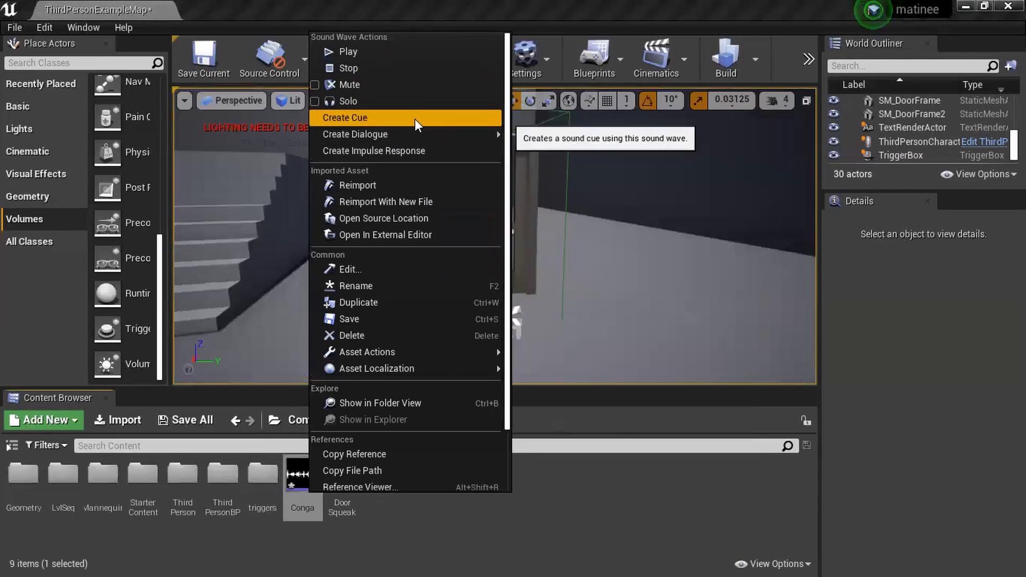
pyautogui.click(415, 118)
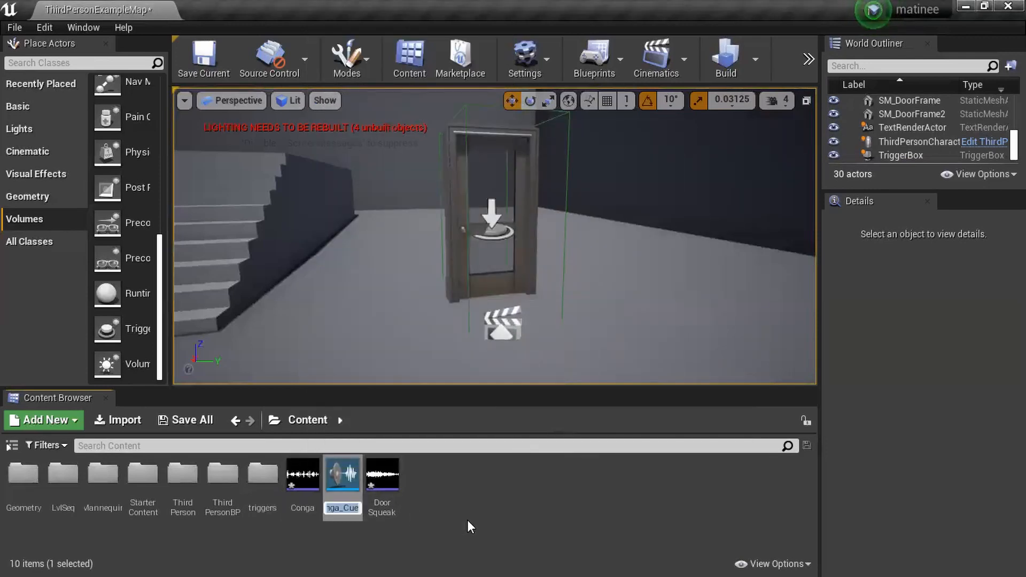
pyautogui.click(340, 478)
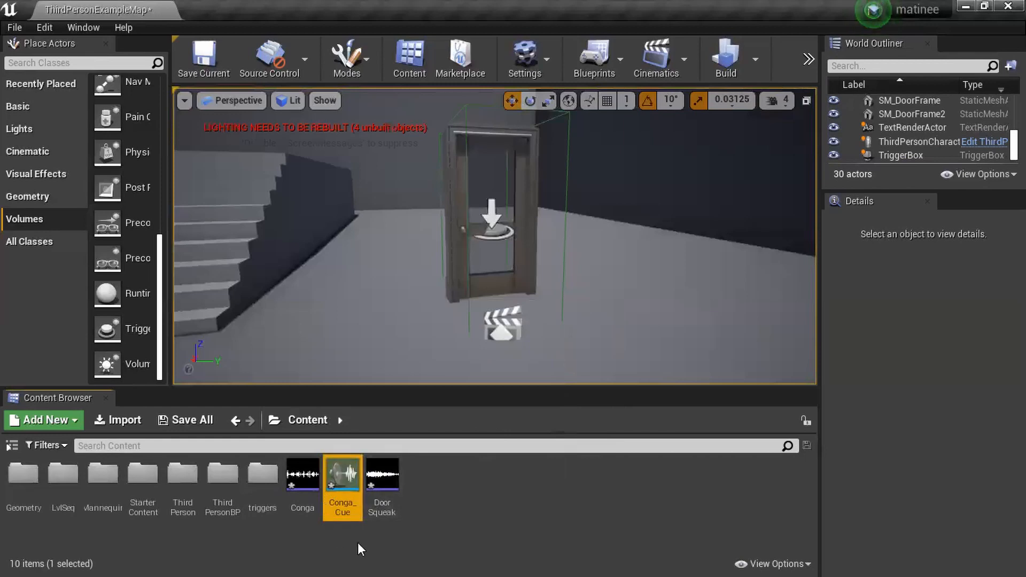
pyautogui.click(342, 475)
pyautogui.doubleClick(339, 508)
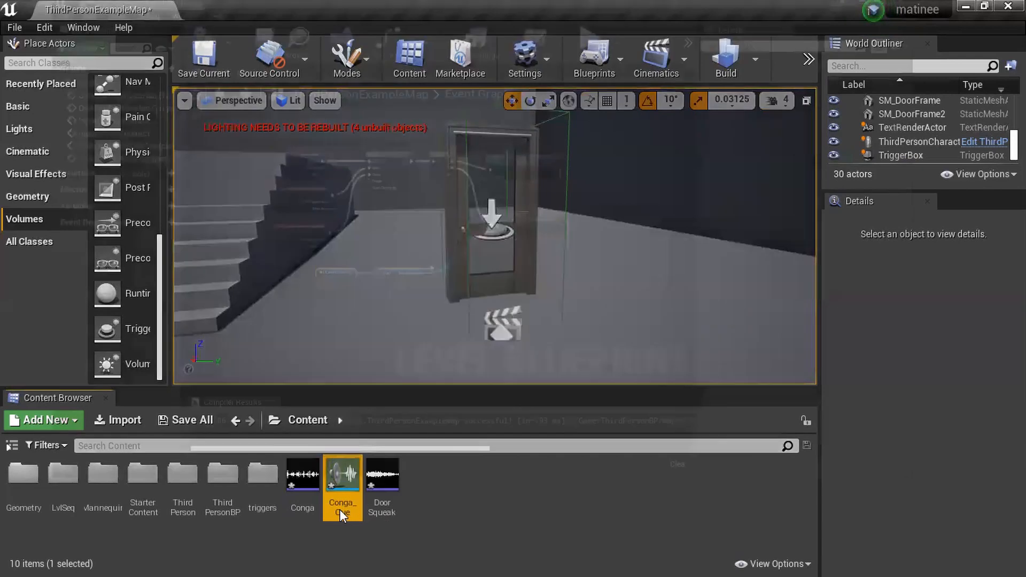
# Step: Enable Looping on the Conga Wave Player node and move the node farther away from the Output node
pyautogui.moveTo(539, 277); pyautogui.dragTo(482, 238)
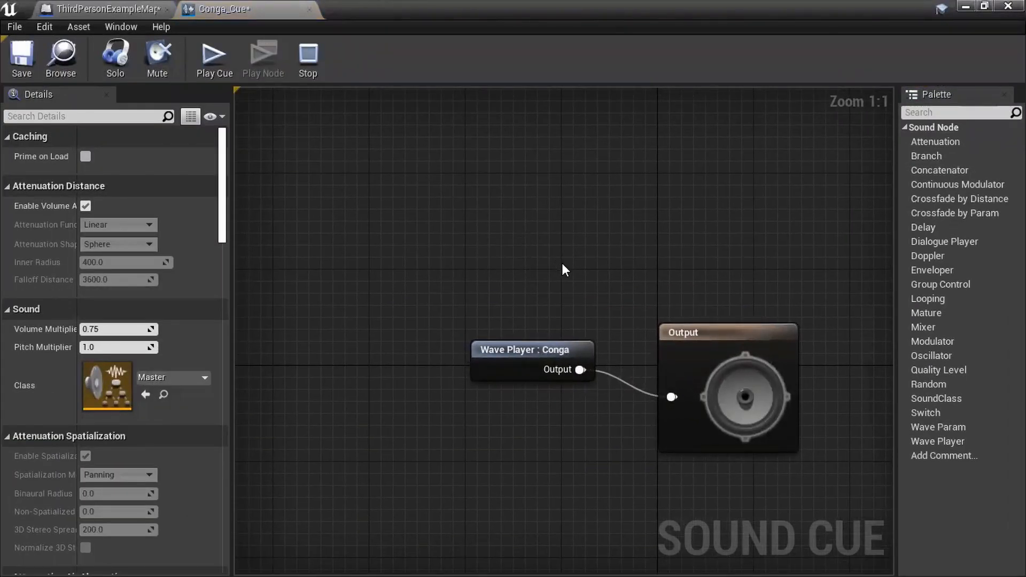
pyautogui.moveTo(563, 263); pyautogui.dragTo(469, 177, button='right')
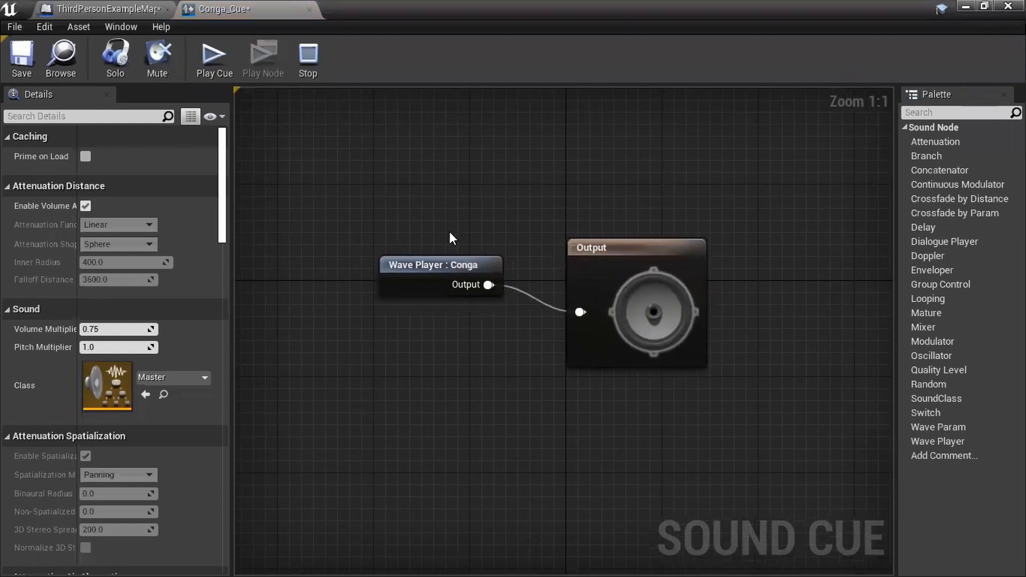
pyautogui.click(461, 267)
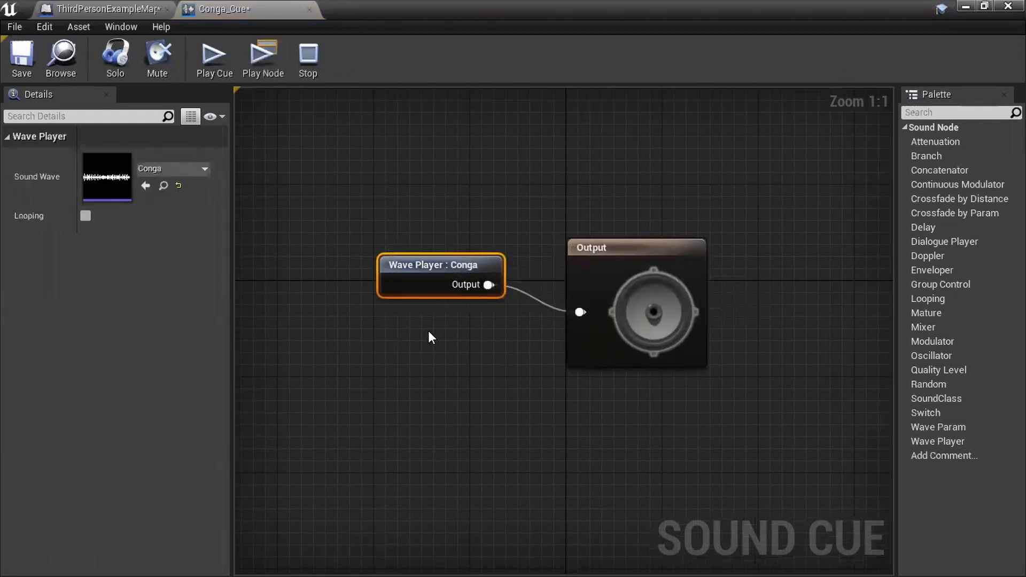
pyautogui.click(86, 215)
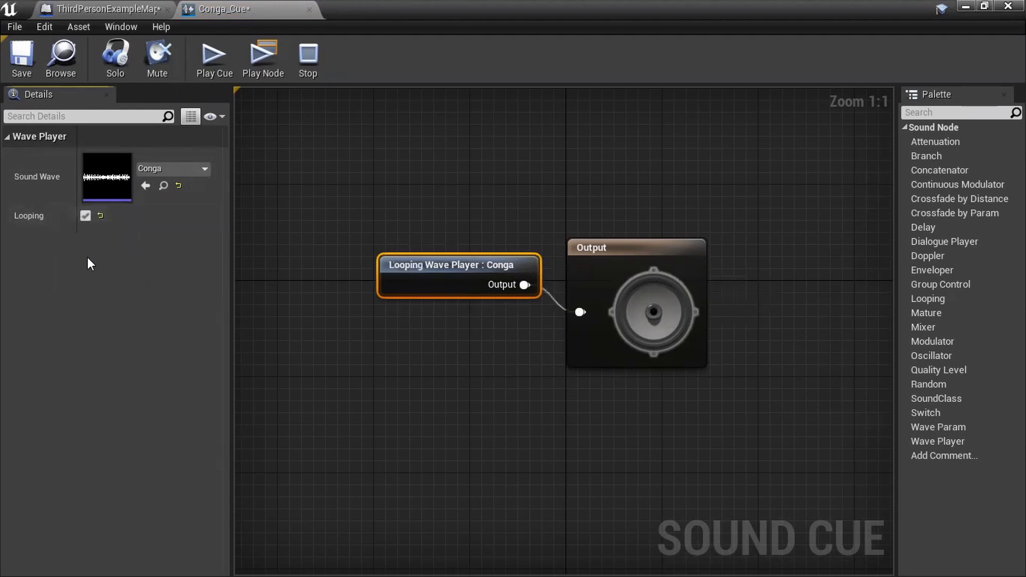
pyautogui.click(86, 216)
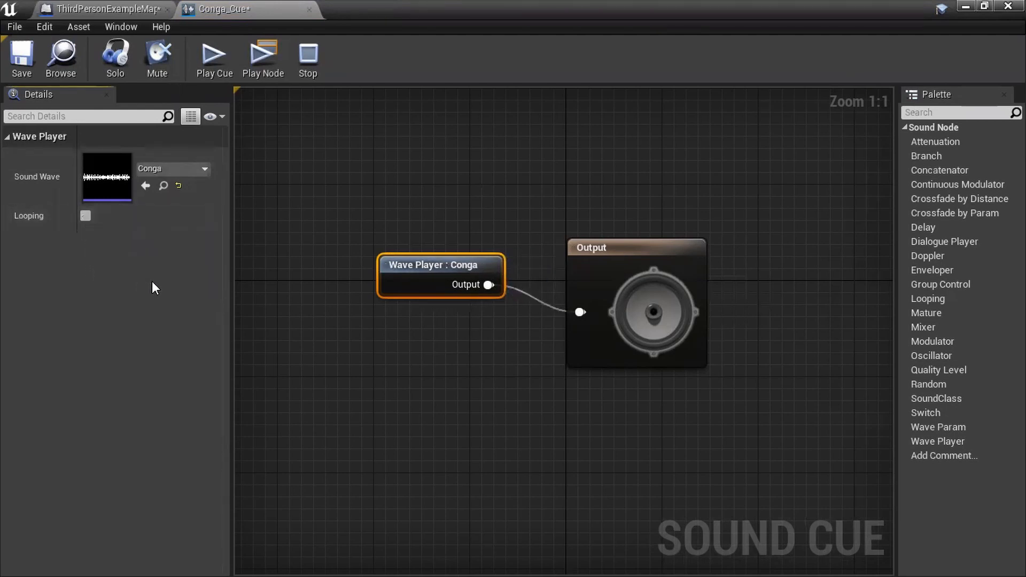
pyautogui.click(85, 216)
pyautogui.moveTo(473, 262); pyautogui.dragTo(381, 252)
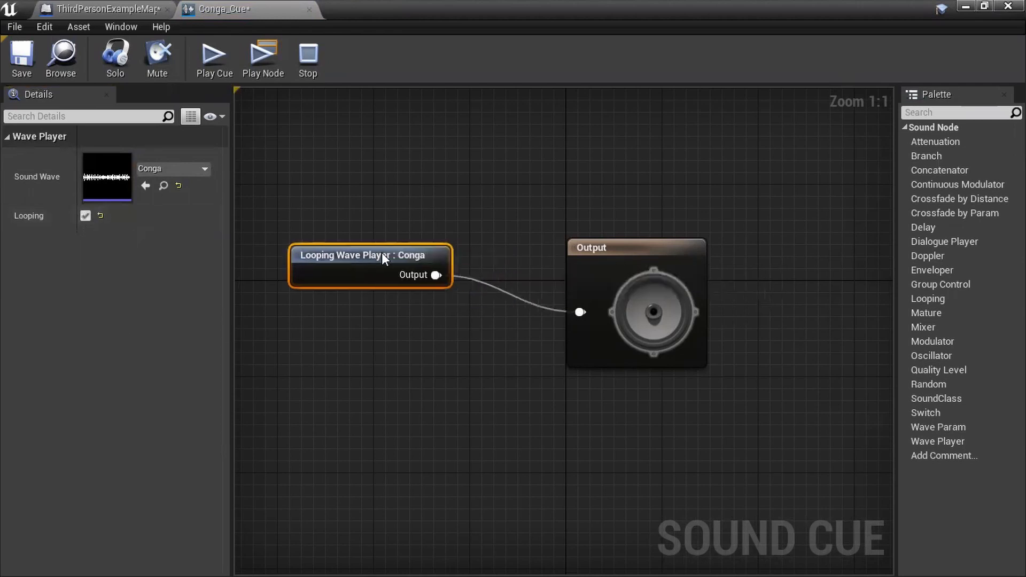
# Step: Inspect the Output node's sound settings, play the cue to hear it, and stop the playback
pyautogui.click(586, 250)
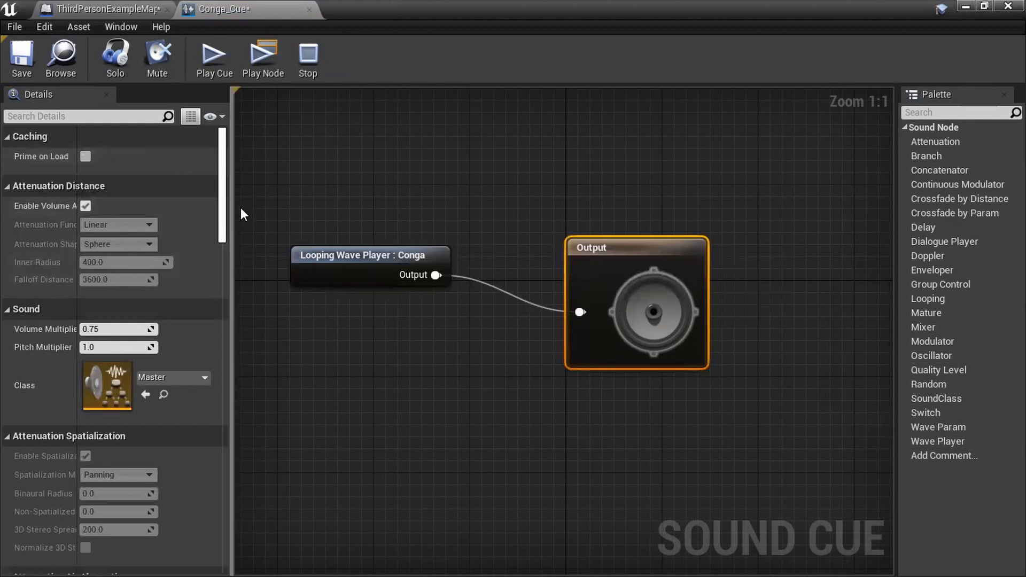
pyautogui.moveTo(222, 178)
pyautogui.mouseDown()
pyautogui.moveTo(224, 230)
pyautogui.moveTo(222, 171)
pyautogui.mouseUp()
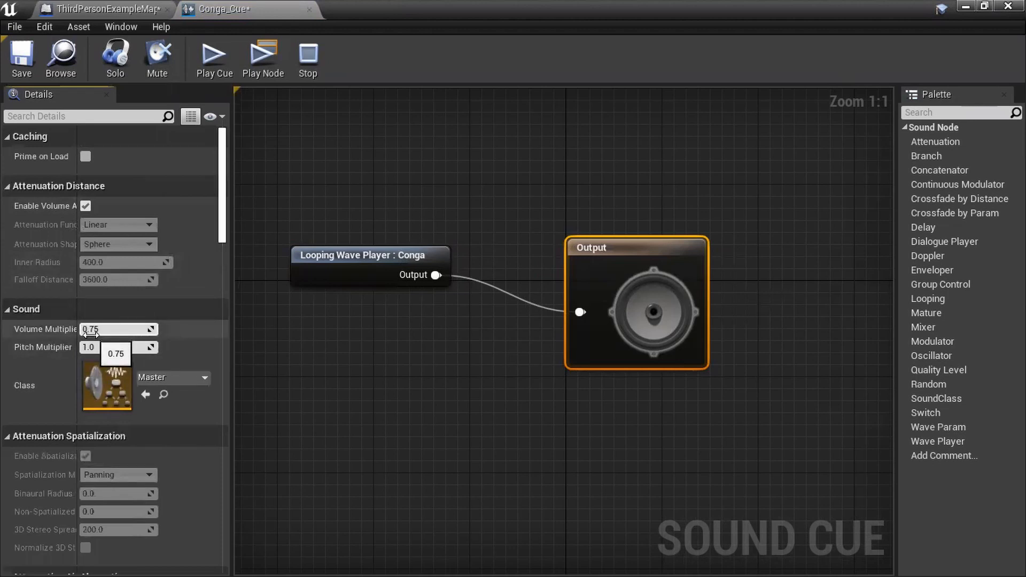
pyautogui.click(216, 77)
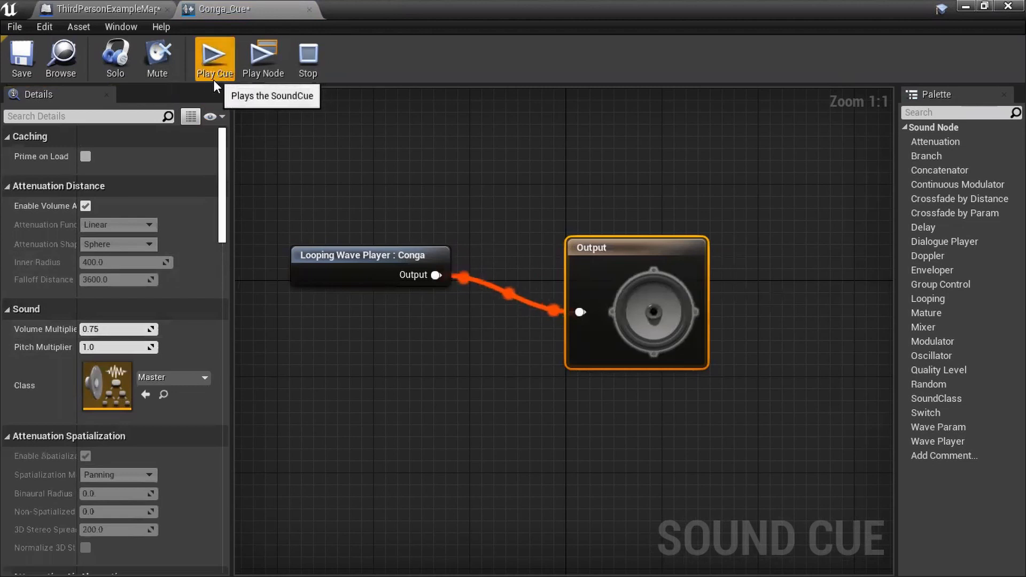
pyautogui.click(309, 59)
# Step: Set the cue's Volume Multiplier to 0.3 and play the cue to hear the difference
pyautogui.click(110, 330)
pyautogui.write('0.')
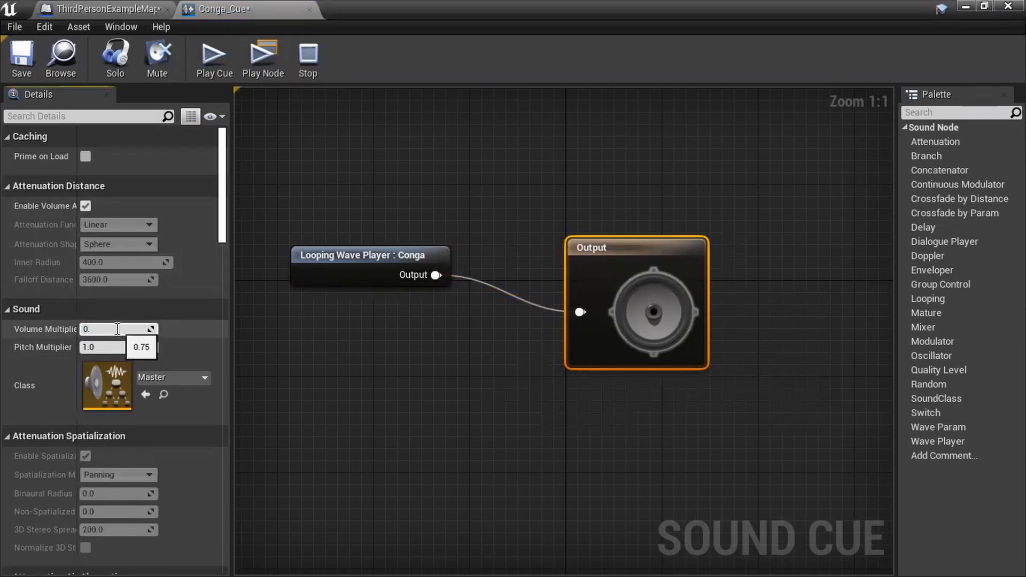
pyautogui.press('Return')
pyautogui.click(219, 62)
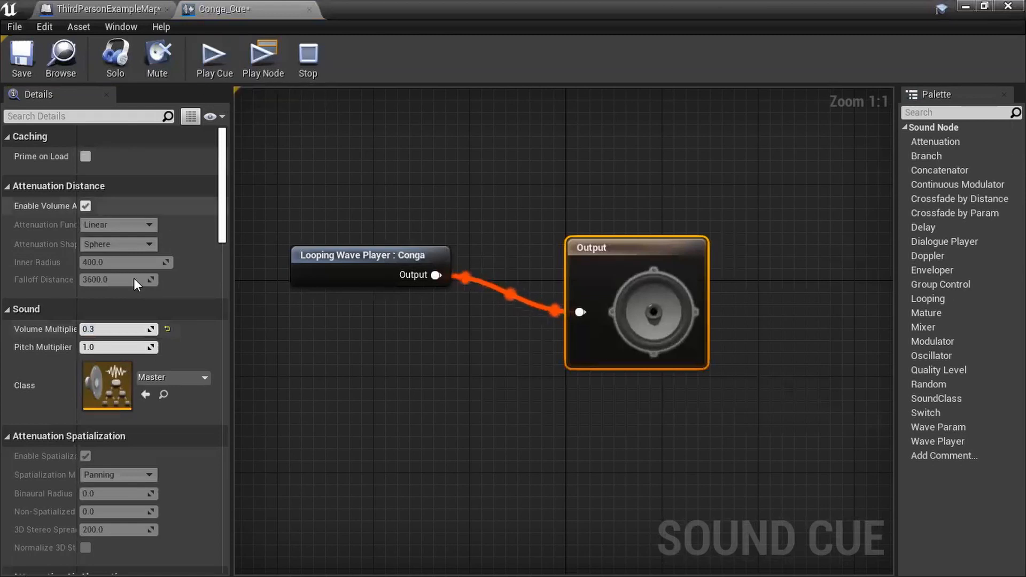
# Step: Set the cue's Volume Multiplier to 0.75 and stop the playback
pyautogui.click(110, 333)
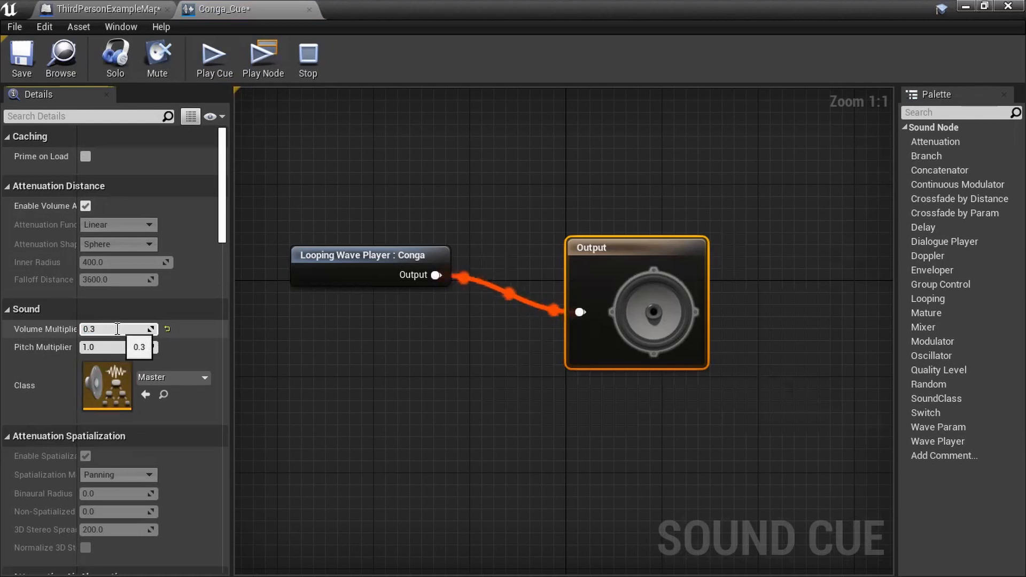
pyautogui.press('BackSpace')
pyautogui.write('75')
pyautogui.press('Return')
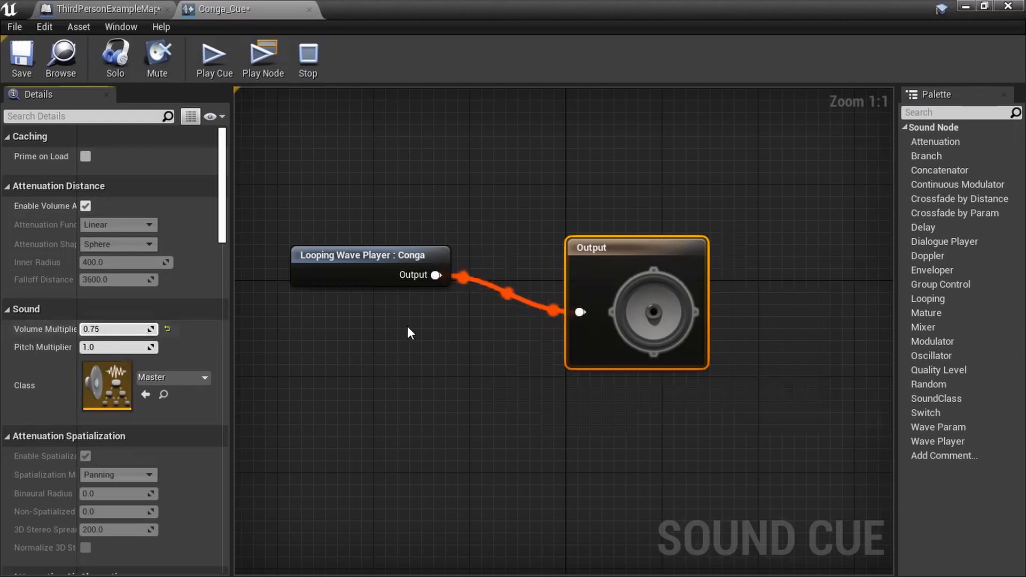
pyautogui.click(416, 331)
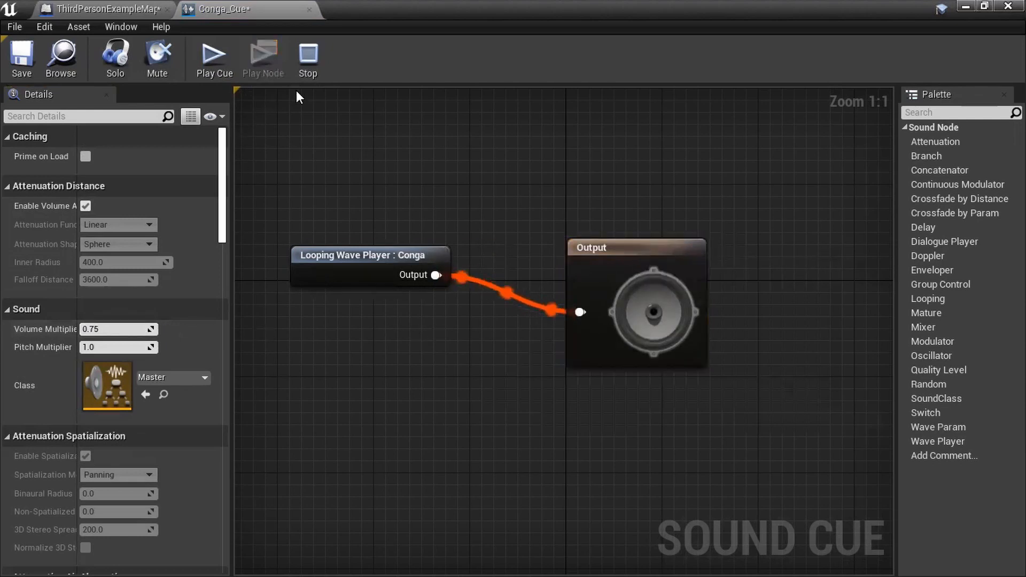
pyautogui.click(314, 64)
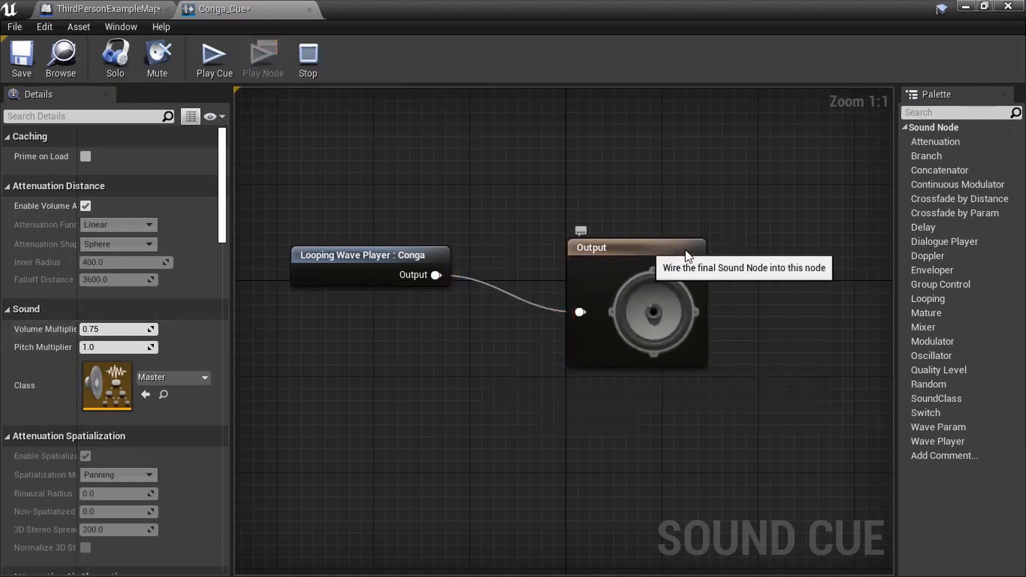
# Step: Move the Output node farther from the Conga Wave Player and insert a Delay node wired between the two
pyautogui.moveTo(646, 248); pyautogui.dragTo(716, 233)
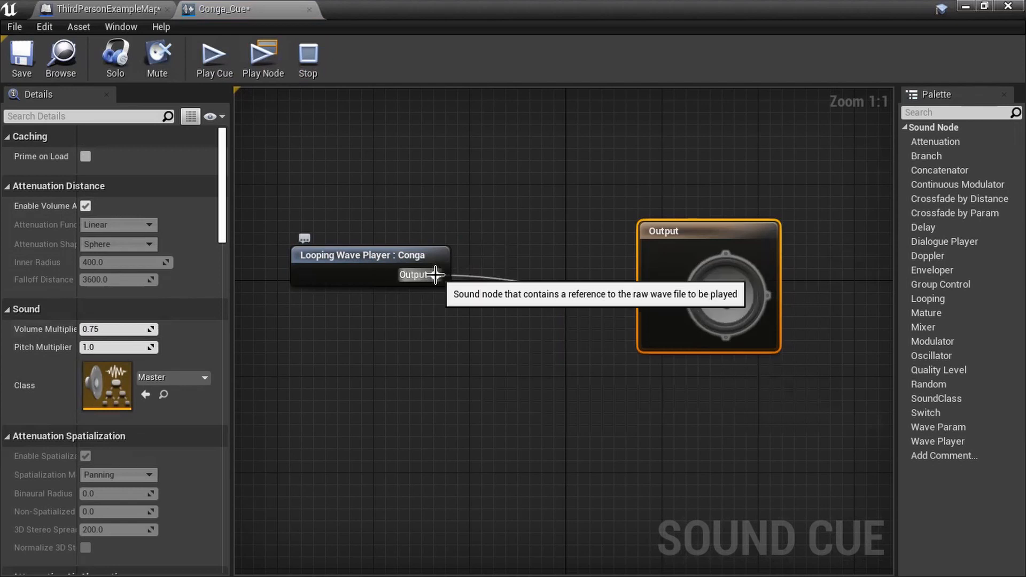
pyautogui.moveTo(436, 275); pyautogui.dragTo(484, 228)
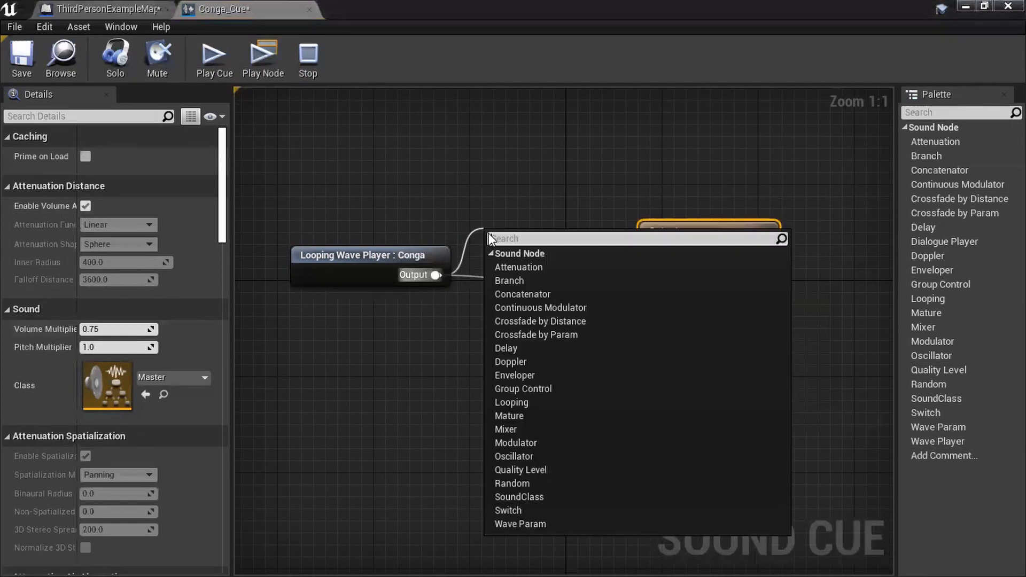
pyautogui.write('de')
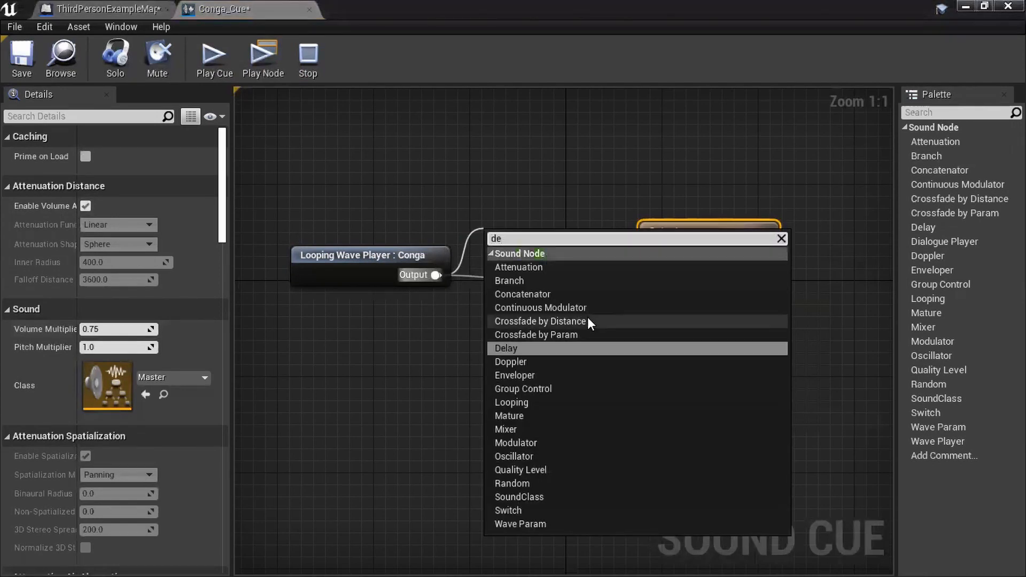
pyautogui.click(507, 348)
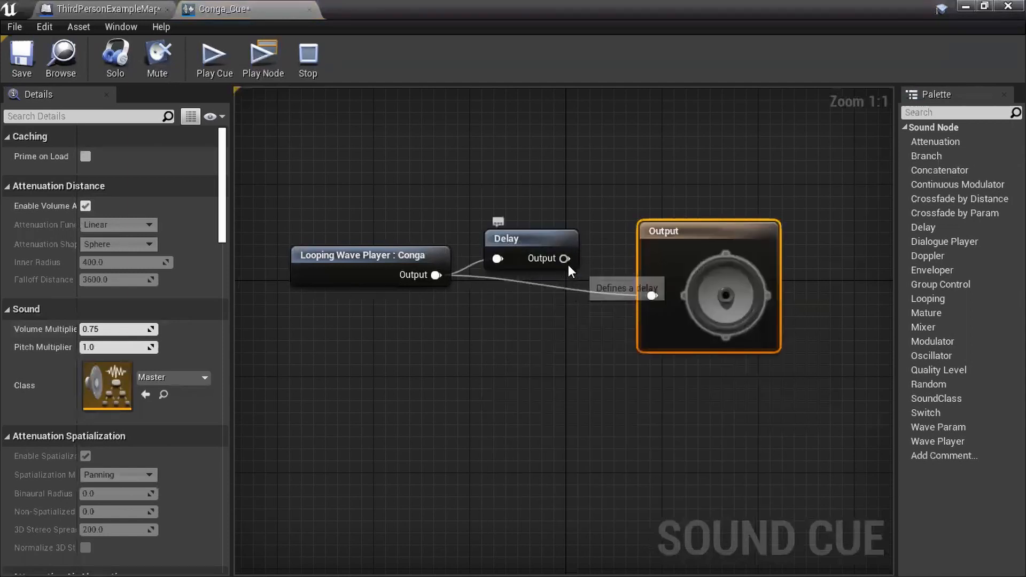
pyautogui.moveTo(565, 259); pyautogui.dragTo(653, 296)
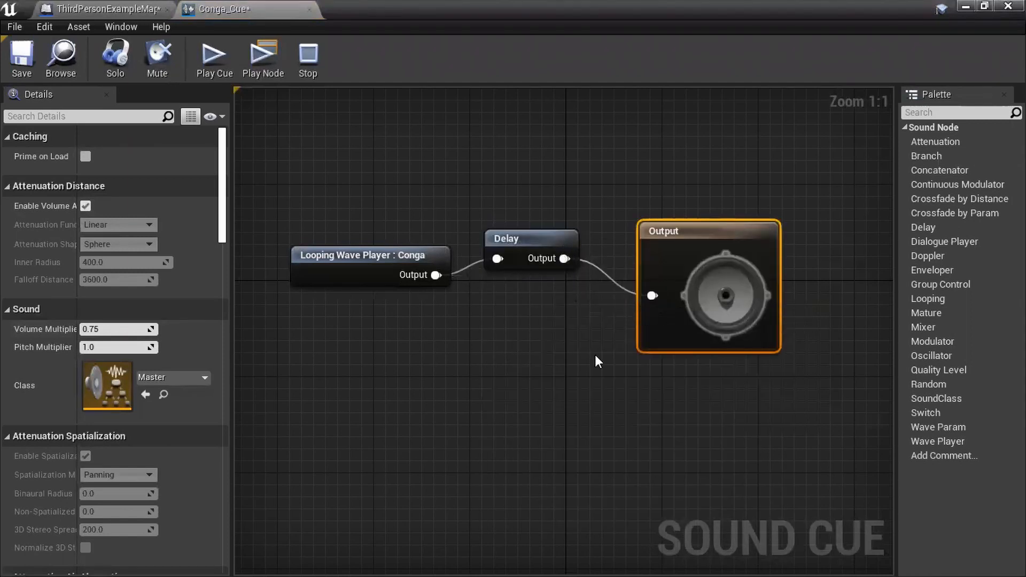
# Step: Set the Delay node's Delay Min and Delay Max to 2.0, and play the cue briefly to hear the delay
pyautogui.click(532, 238)
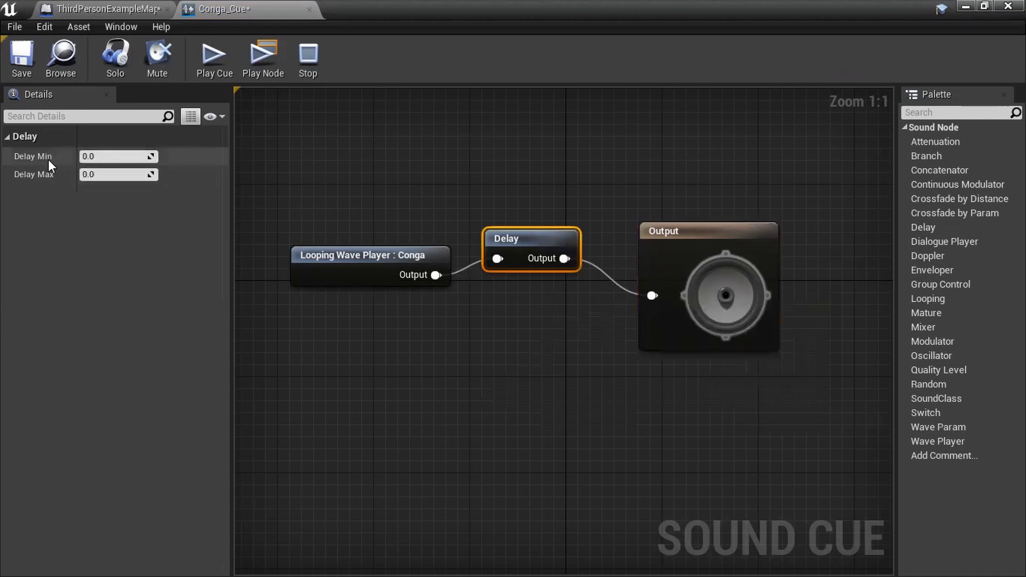
pyautogui.click(107, 156)
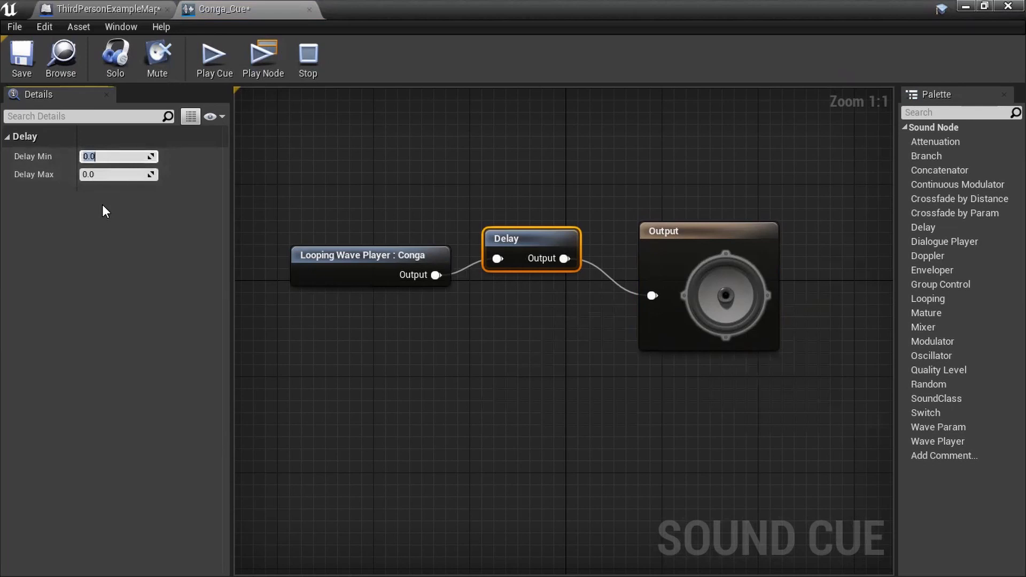
pyautogui.write('1')
pyautogui.press('BackSpace')
pyautogui.write('2')
pyautogui.press('Tab')
pyautogui.write('2')
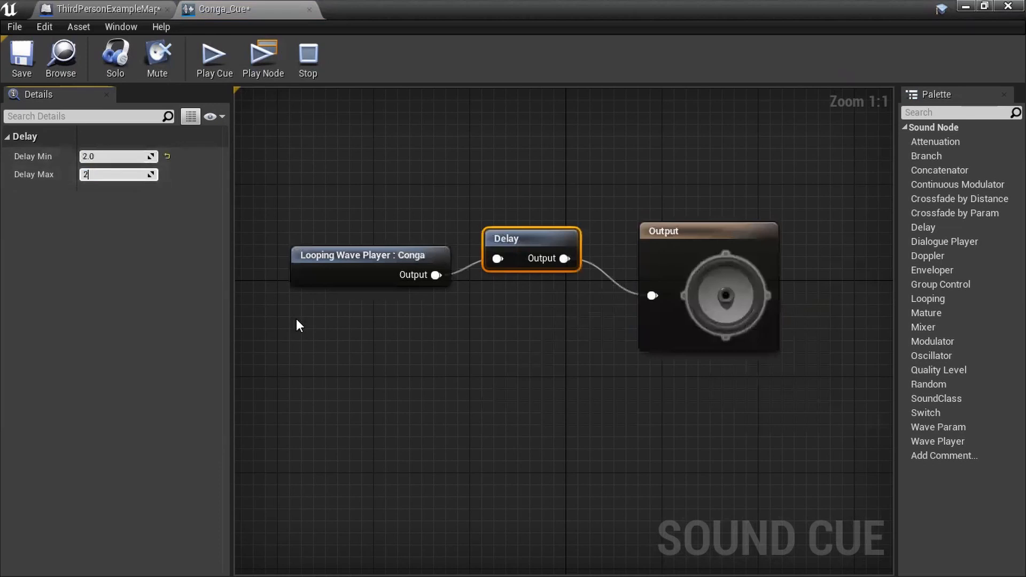
pyautogui.click(346, 353)
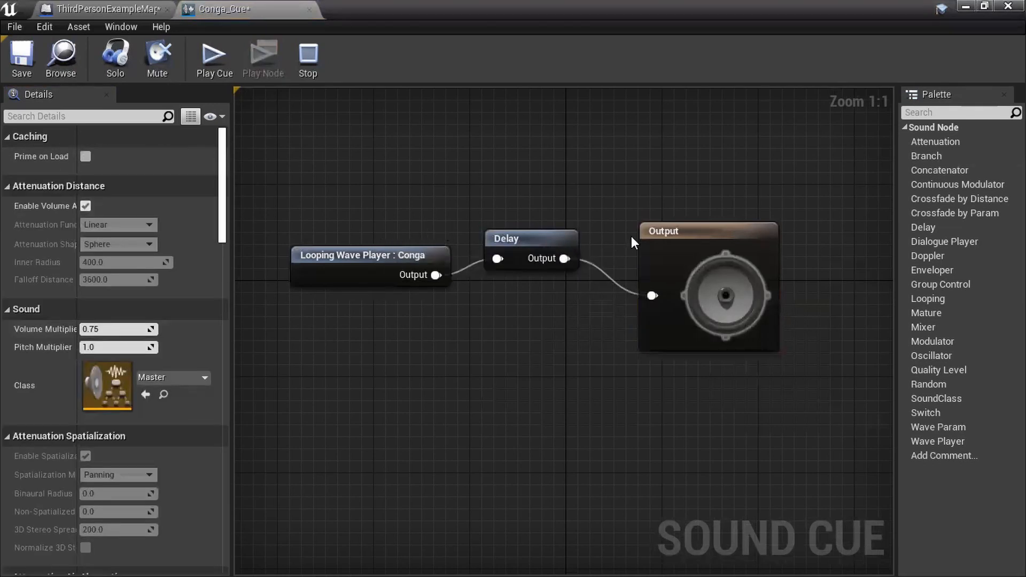
pyautogui.click(213, 56)
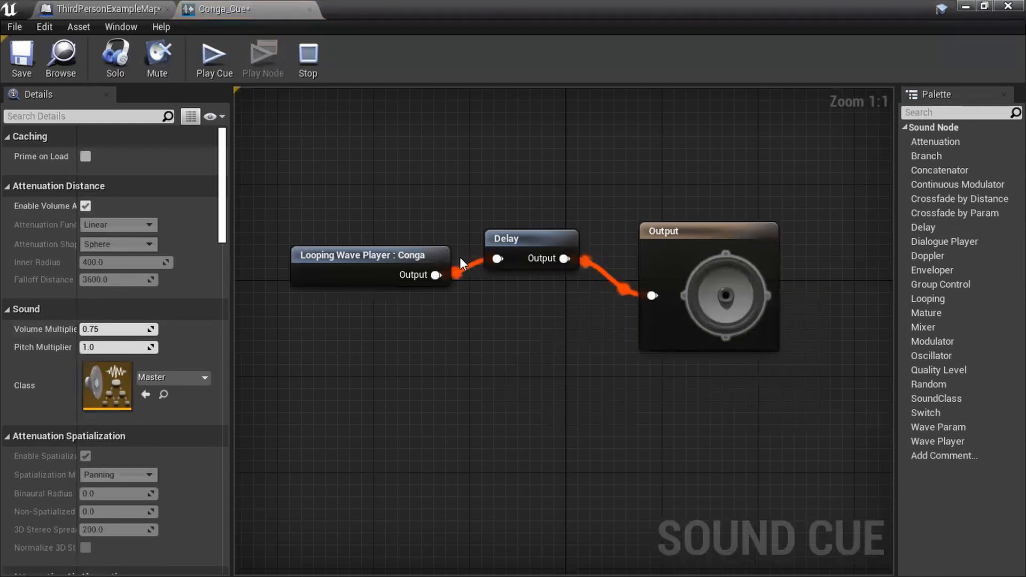
pyautogui.click(316, 65)
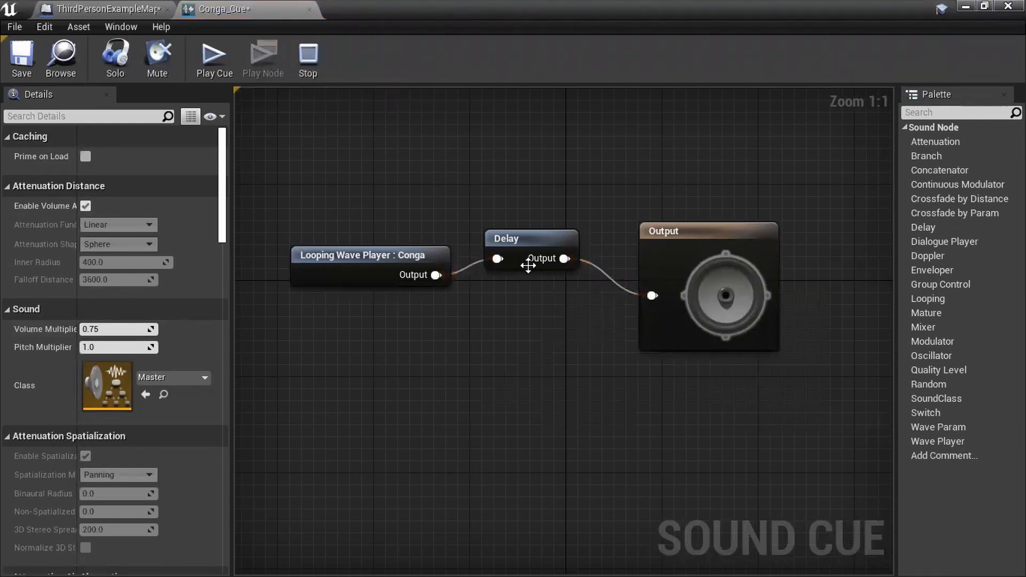
# Step: Delete the Delay node and wire the Conga Wave Player's output directly to the Output node
pyautogui.click(526, 238)
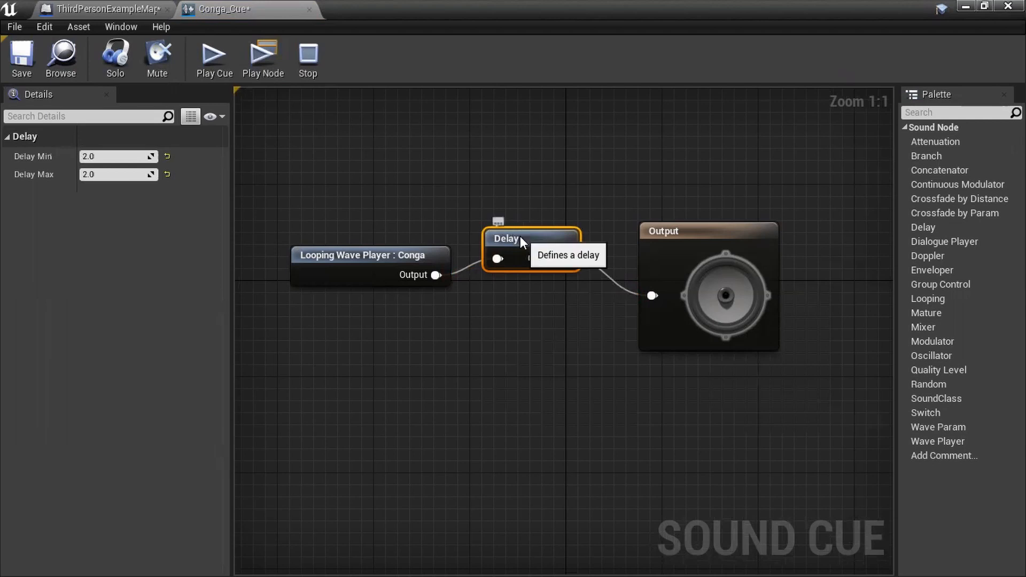
pyautogui.rightClick(520, 237)
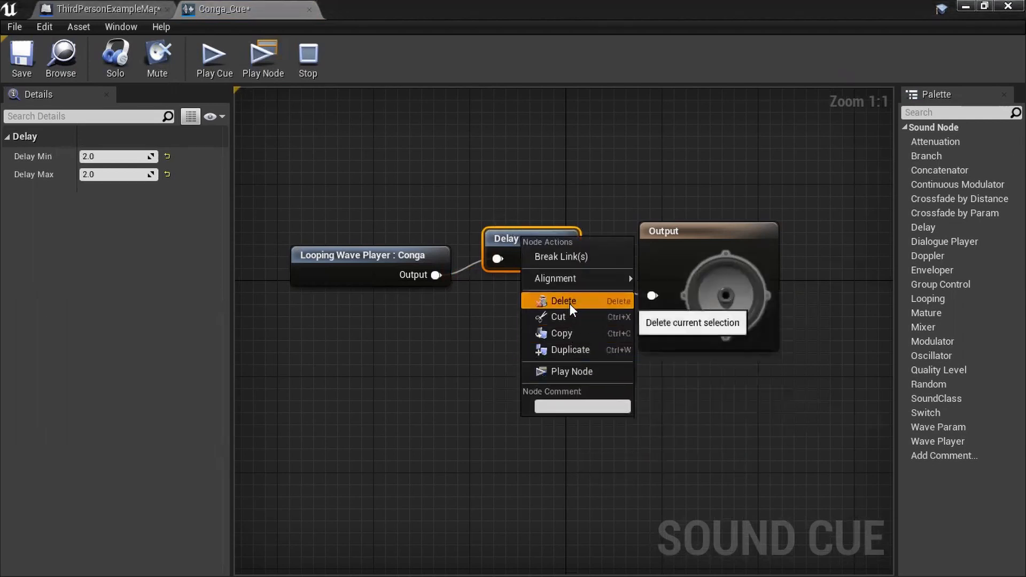
pyautogui.click(566, 301)
pyautogui.moveTo(429, 273); pyautogui.dragTo(649, 296)
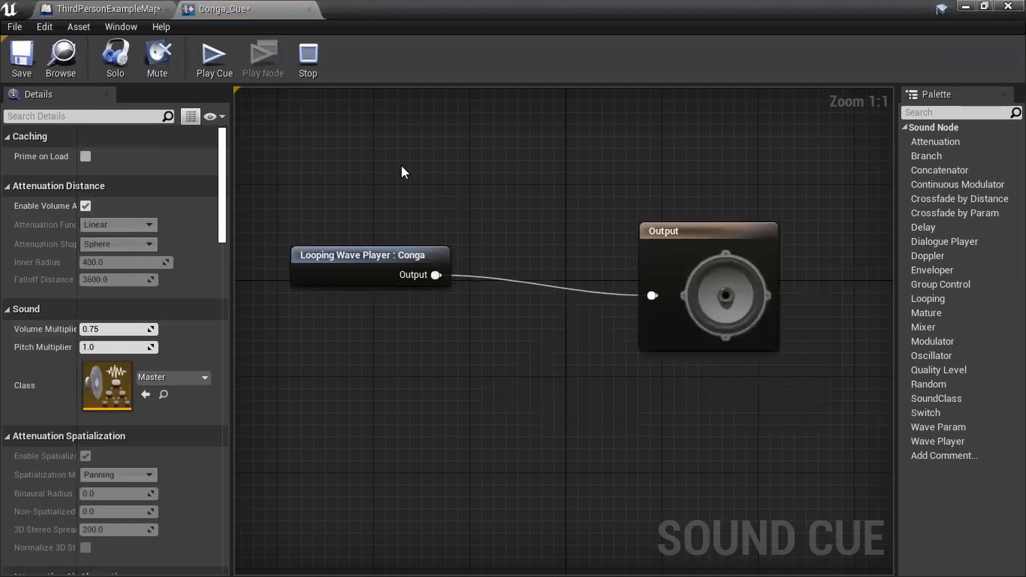
# Step: Play the Conga cue to check it, stop the playback, and save the cue
pyautogui.click(232, 56)
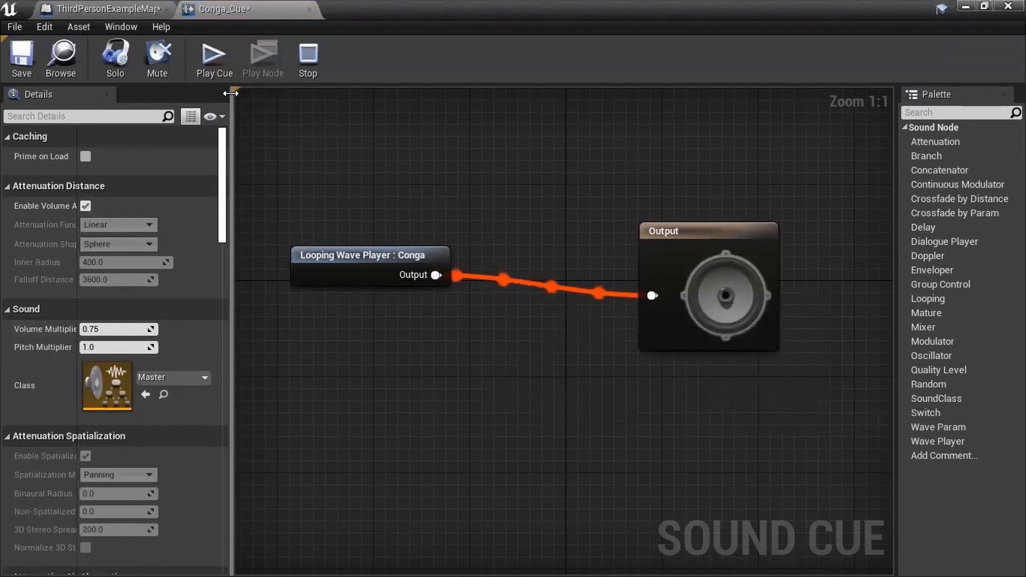
pyautogui.click(307, 70)
pyautogui.click(12, 62)
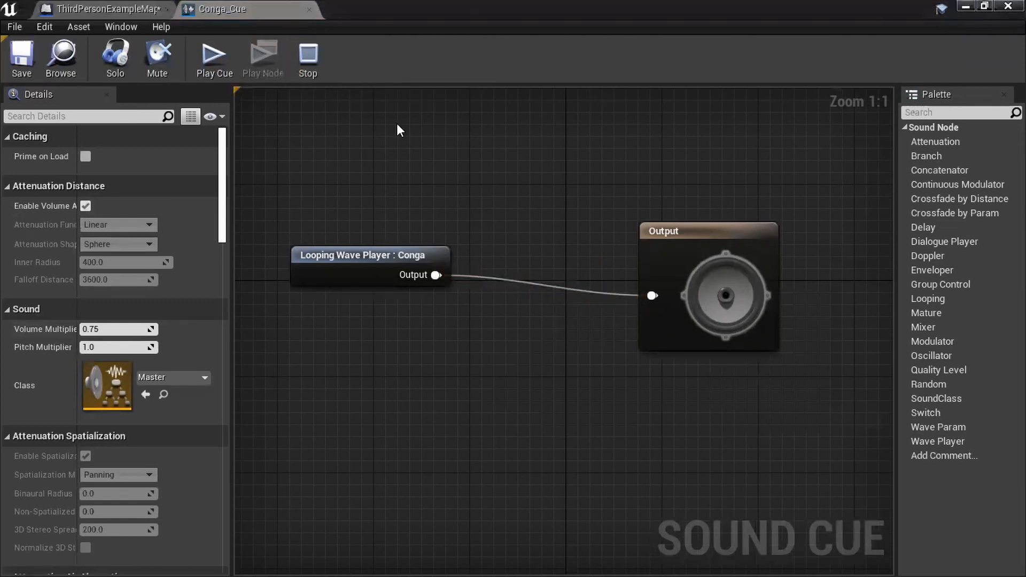
# Step: Return to the level editor and place the Conga_Cue asset on the floor between the stairs and the door
pyautogui.moveTo(211, 8); pyautogui.dragTo(192, 178)
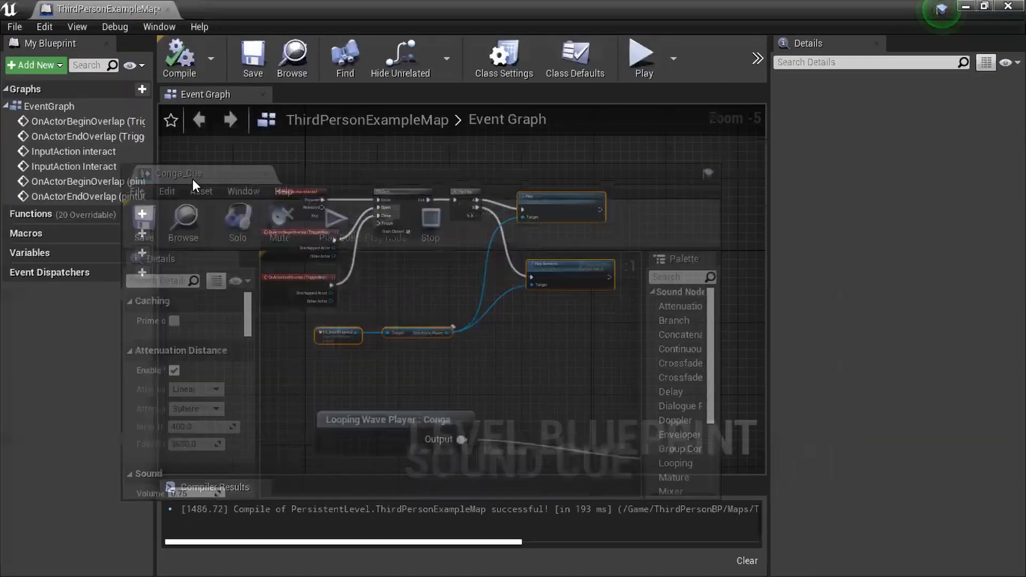
pyautogui.click(706, 173)
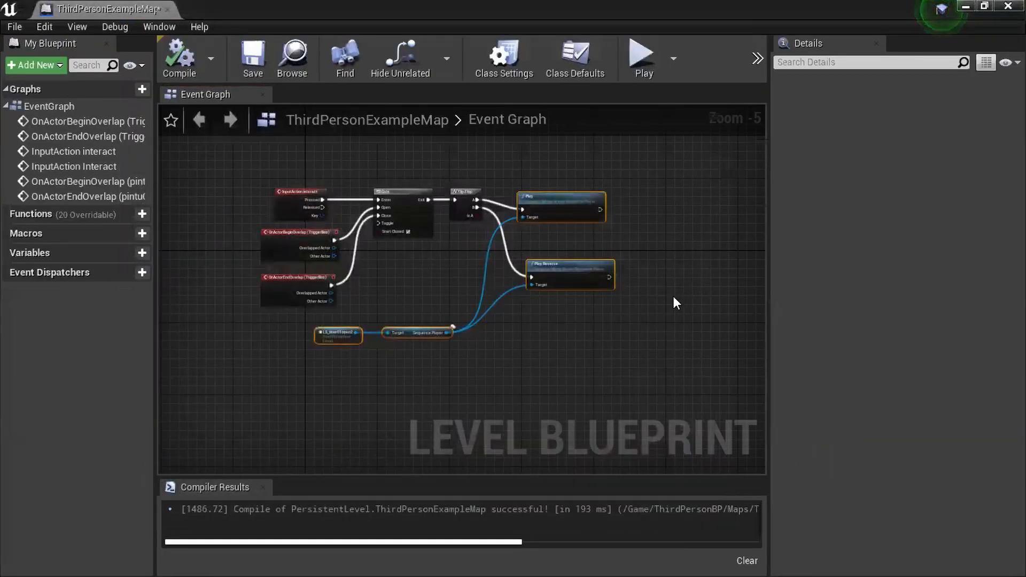
pyautogui.click(166, 10)
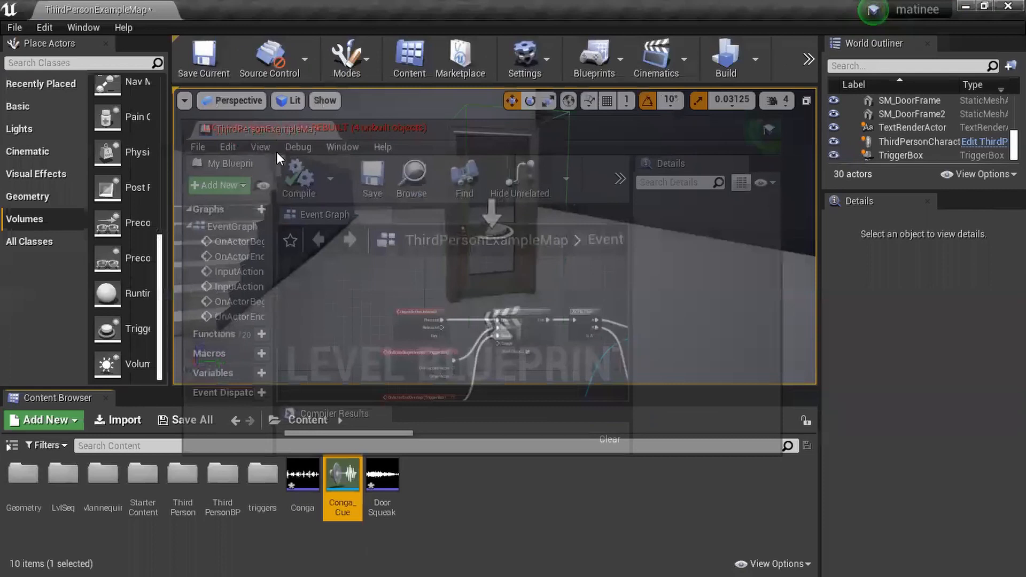
pyautogui.click(498, 515)
pyautogui.moveTo(338, 476)
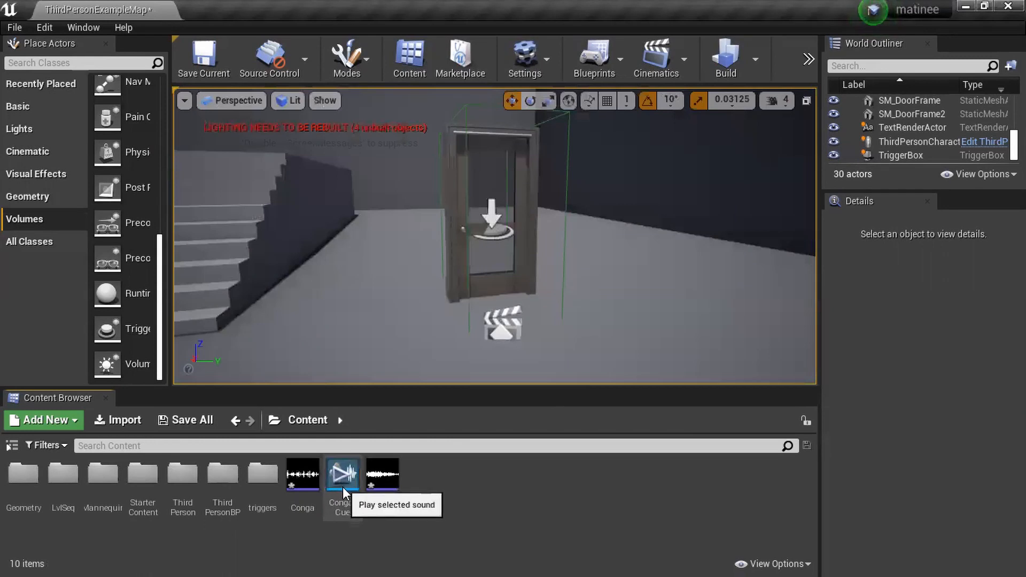
pyautogui.moveTo(342, 475); pyautogui.dragTo(345, 336)
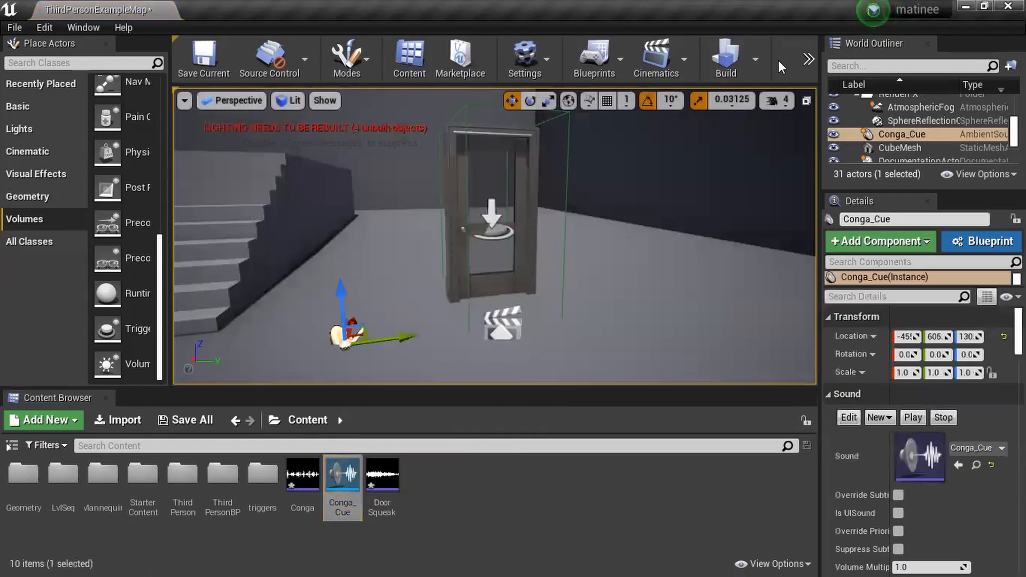
# Step: Play the level, run the character toward and away from the door to hear the placed Conga sound, and stop playing
pyautogui.click(808, 59)
pyautogui.click(827, 90)
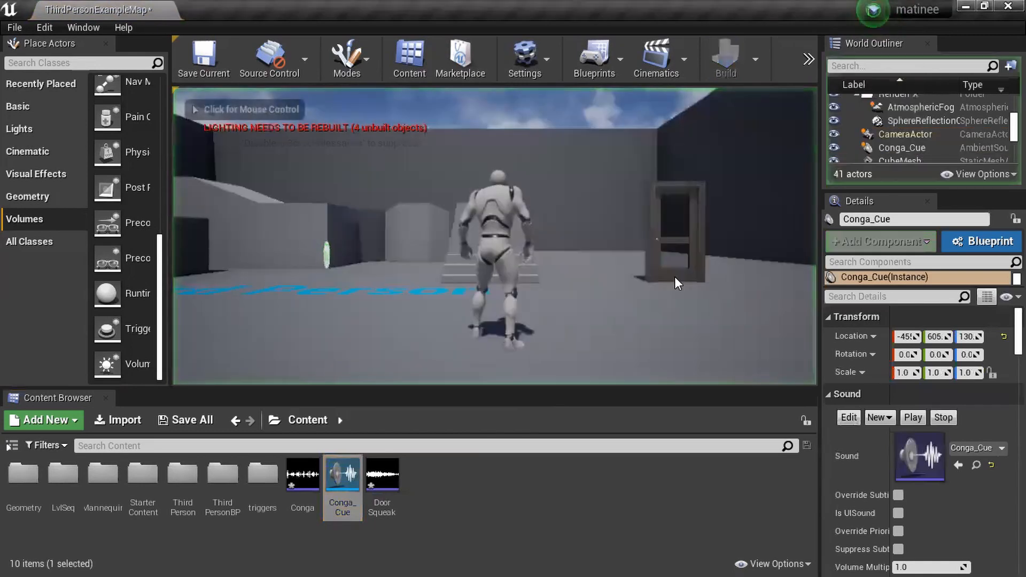
pyautogui.click(606, 263)
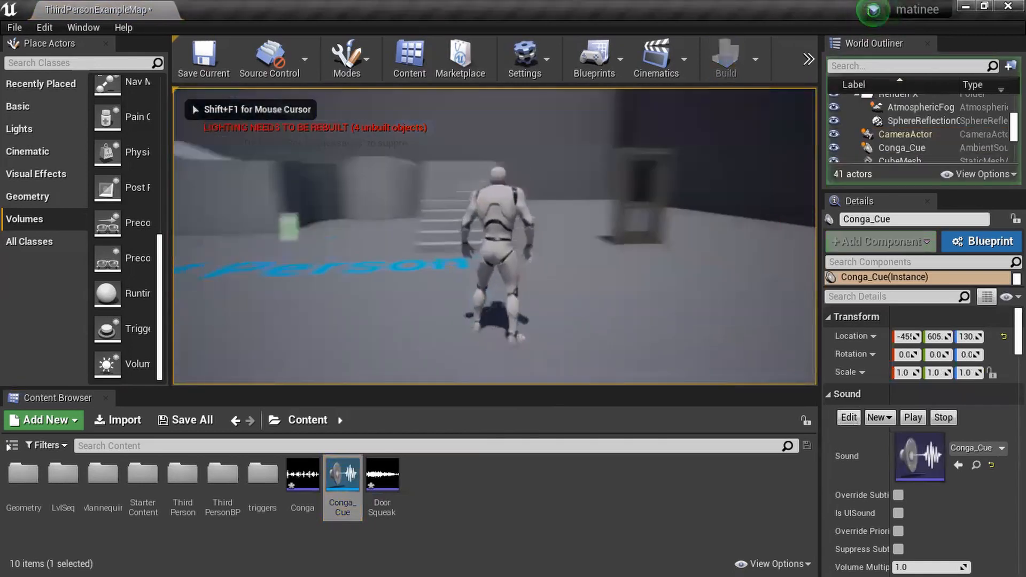
pyautogui.press('w')
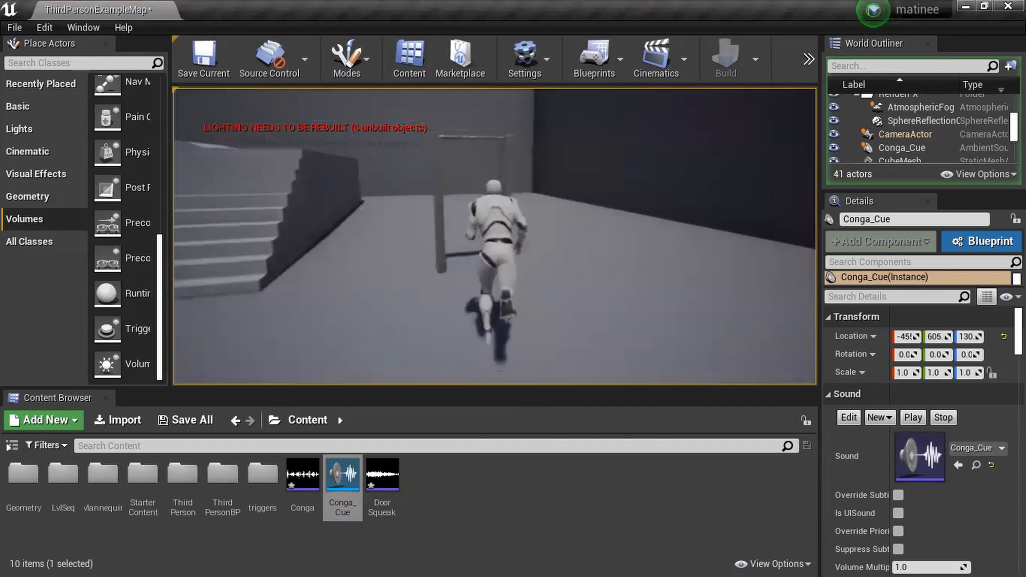
pyautogui.press('s')
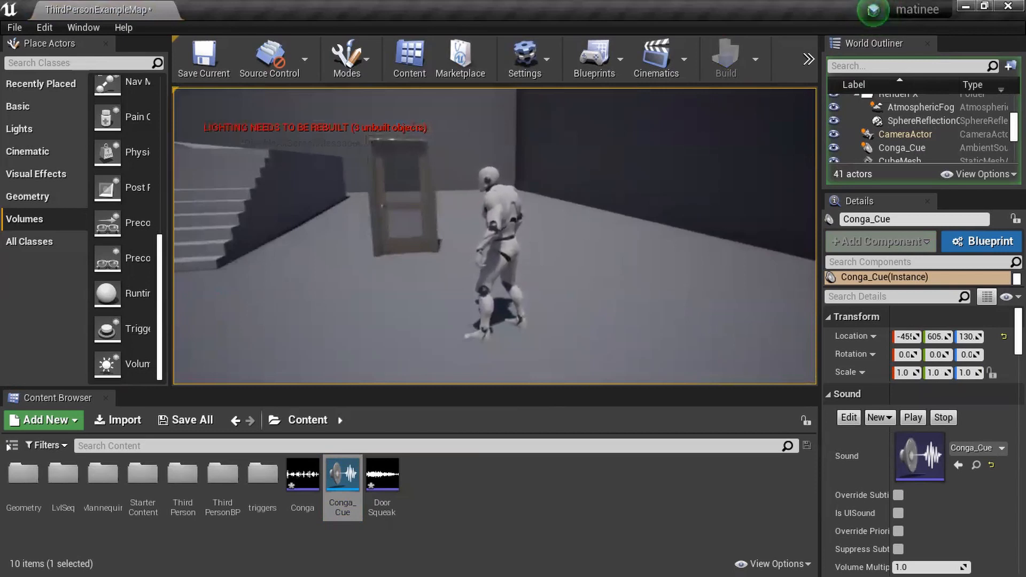
pyautogui.press('Escape')
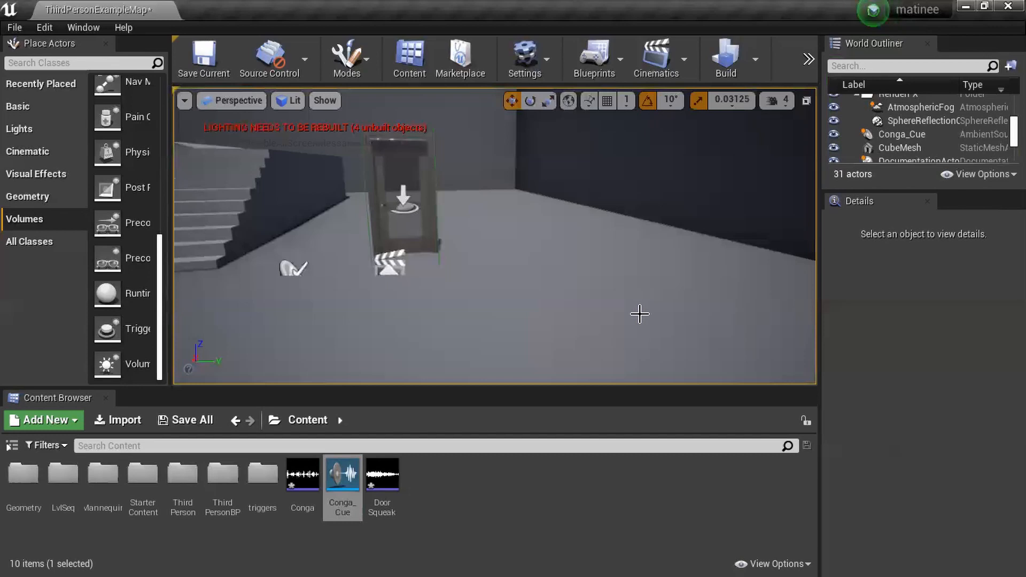
# Step: Create a sound cue from the DoorSqueak sound wave with the suggested name, and open it in an enlarged editor window
pyautogui.click(396, 468)
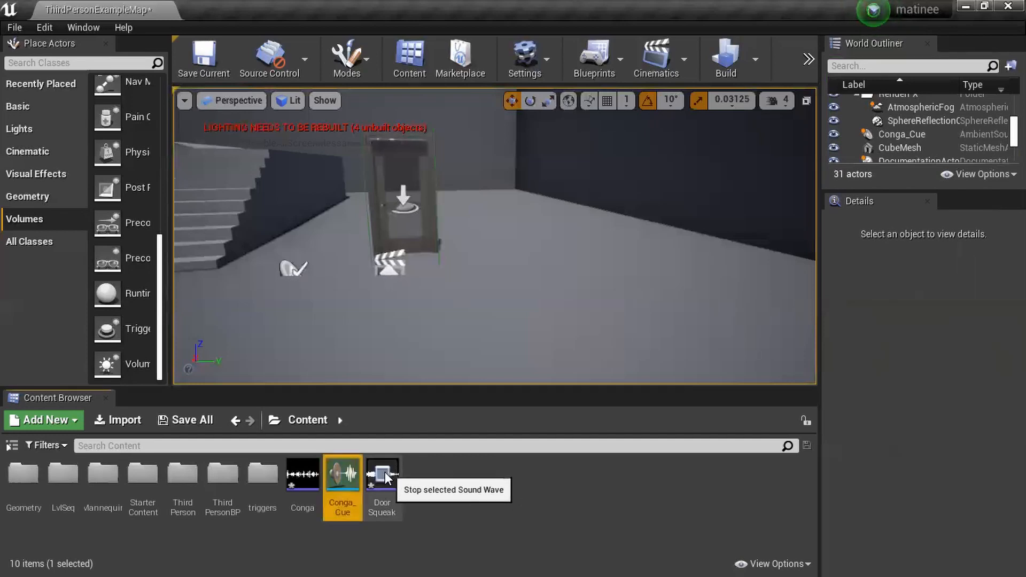
pyautogui.click(390, 463)
pyautogui.rightClick(390, 463)
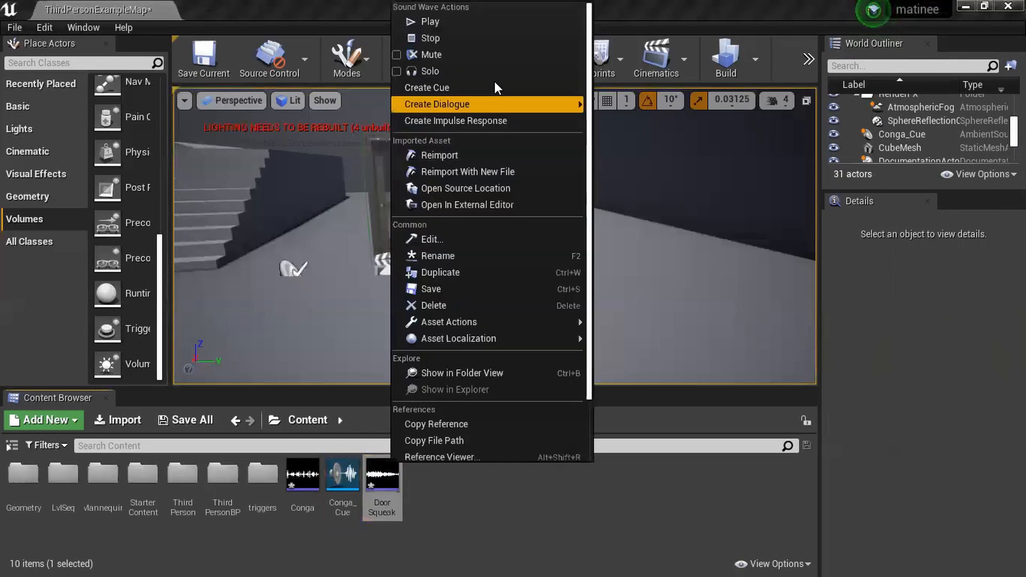
pyautogui.click(475, 91)
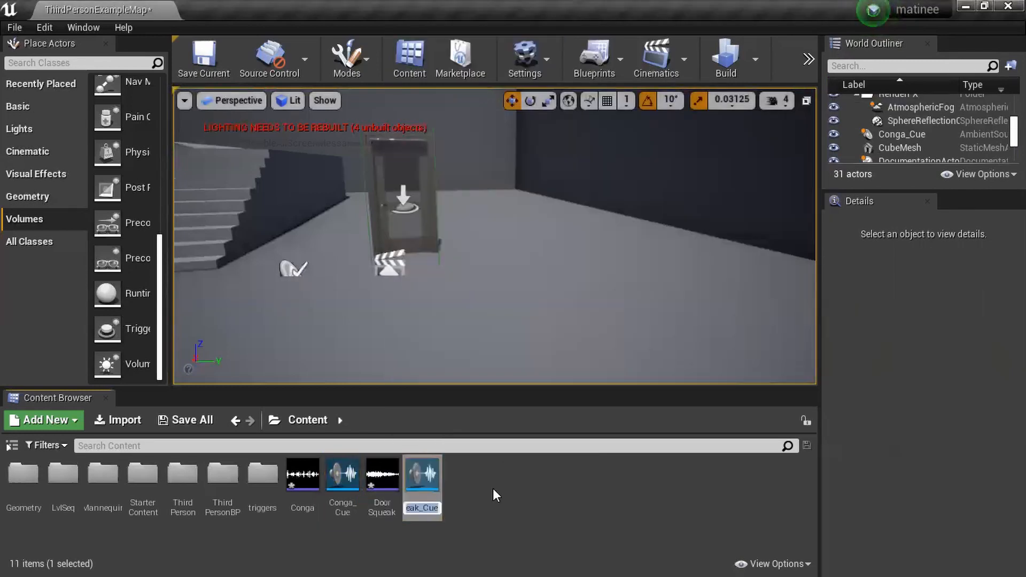
pyautogui.press('Return')
pyautogui.doubleClick(424, 507)
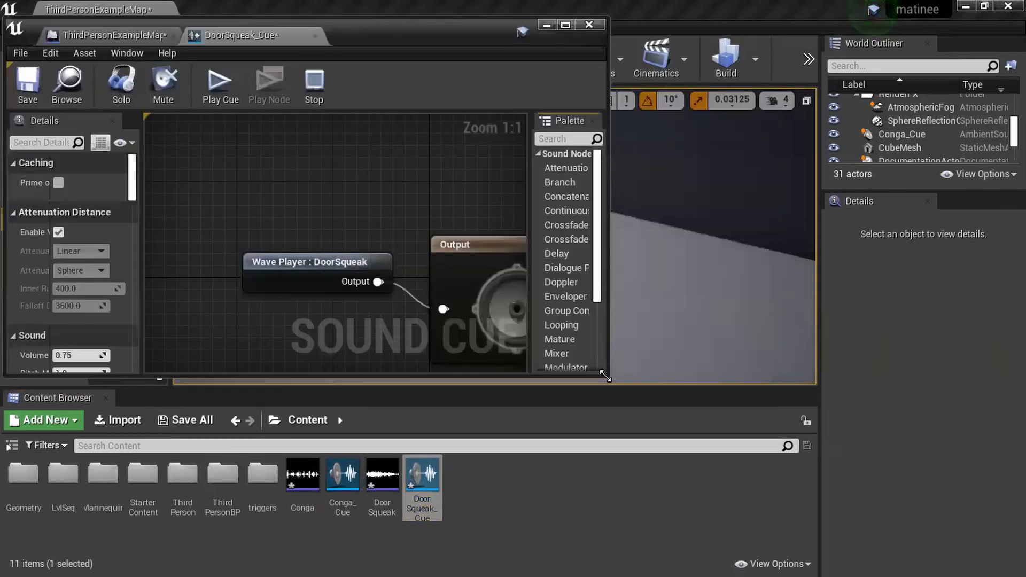
pyautogui.moveTo(605, 377); pyautogui.dragTo(957, 576)
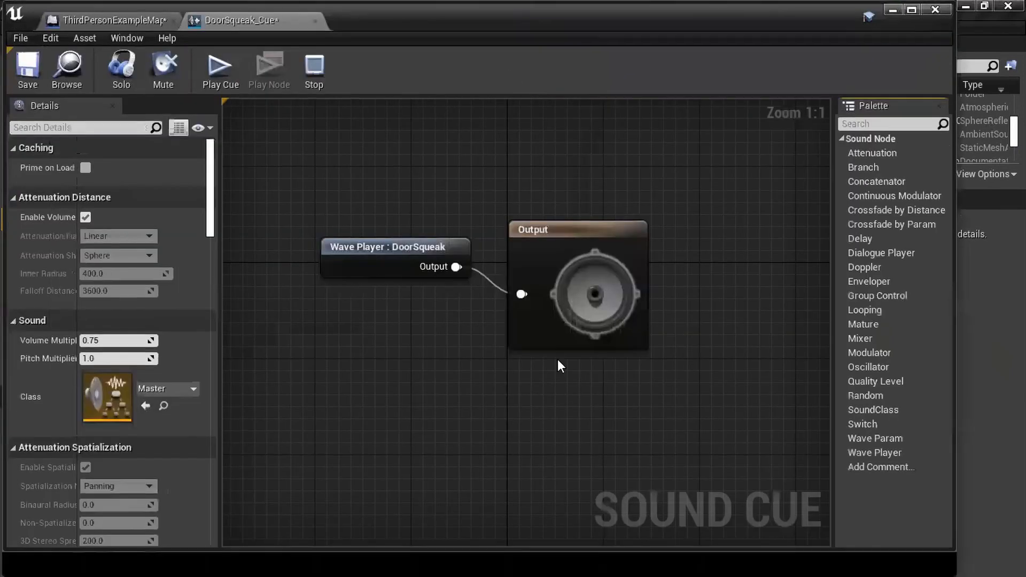
# Step: Check the DoorSqueak cue's node settings, move its Wave Player node farther from the Output node, and play the cue
pyautogui.click(360, 242)
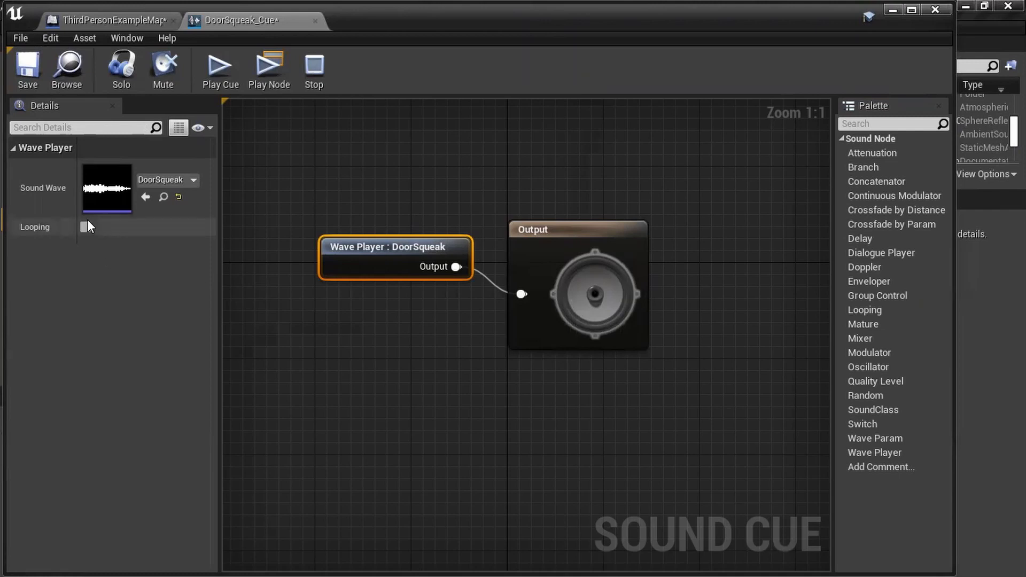
pyautogui.click(568, 229)
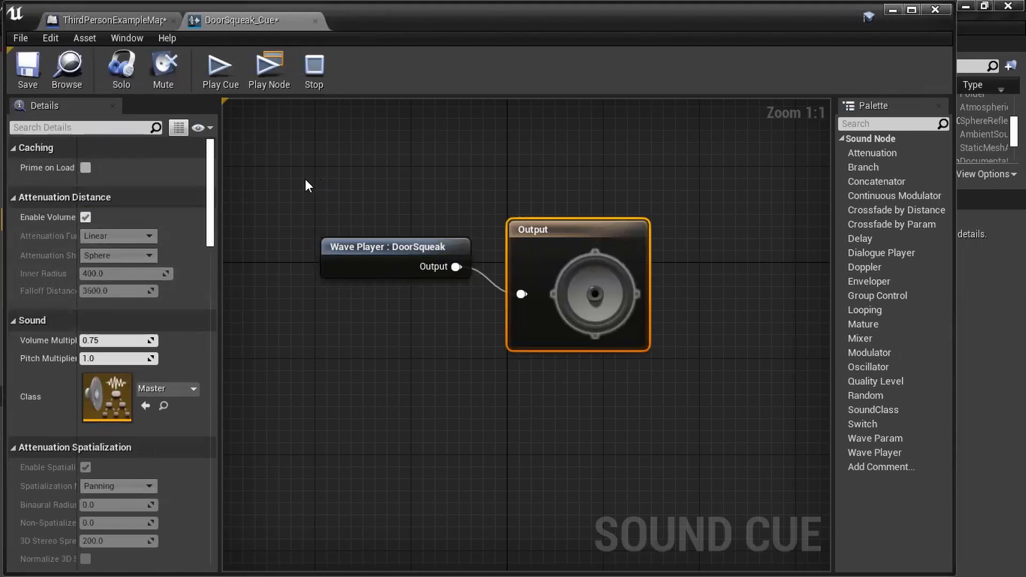
pyautogui.moveTo(354, 237); pyautogui.dragTo(347, 229)
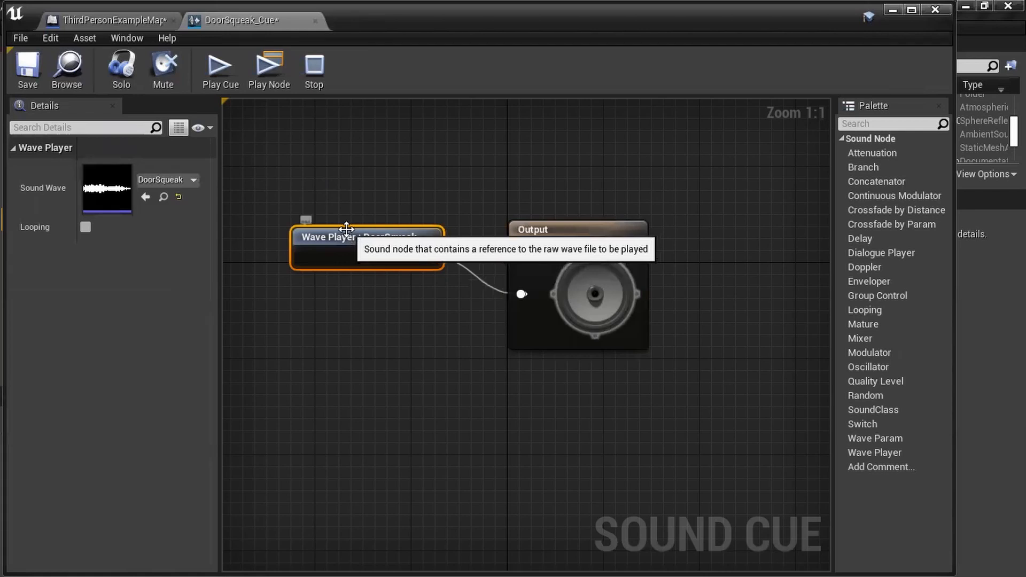
pyautogui.click(232, 85)
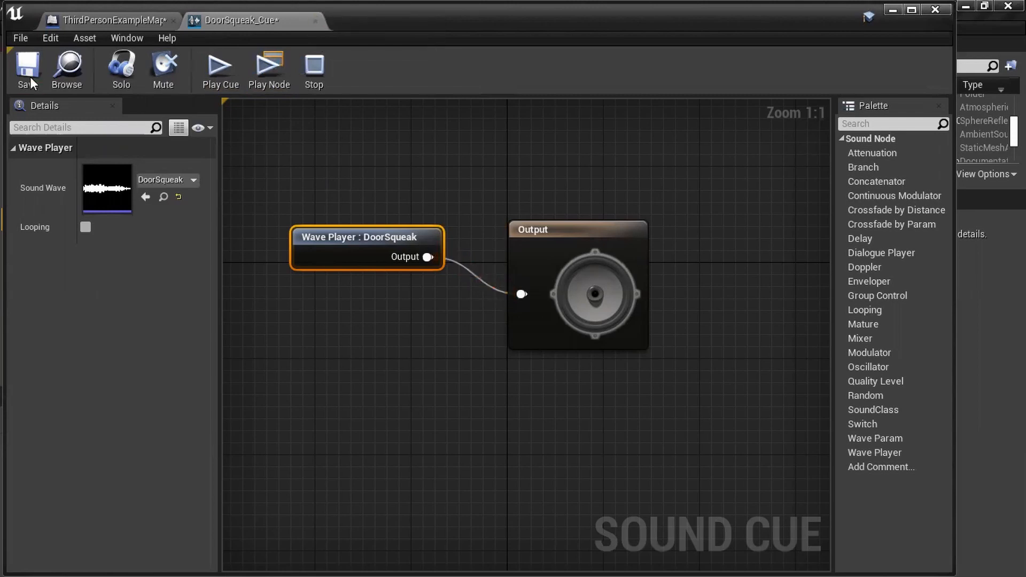
# Step: Close the DoorSqueak cue editor and its remaining window, and reopen the level blueprint from the level editor
pyautogui.click(315, 21)
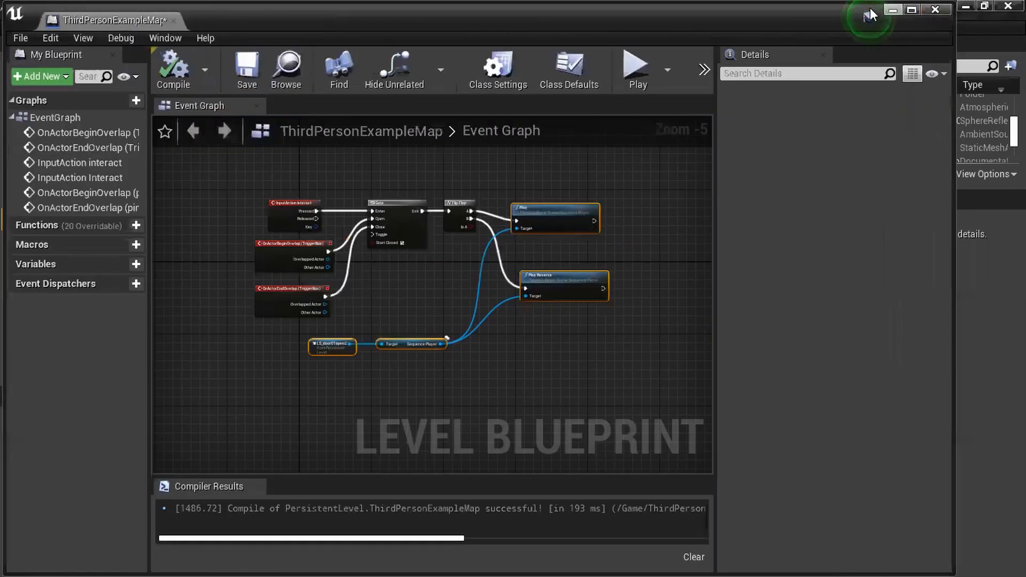
pyautogui.click(937, 9)
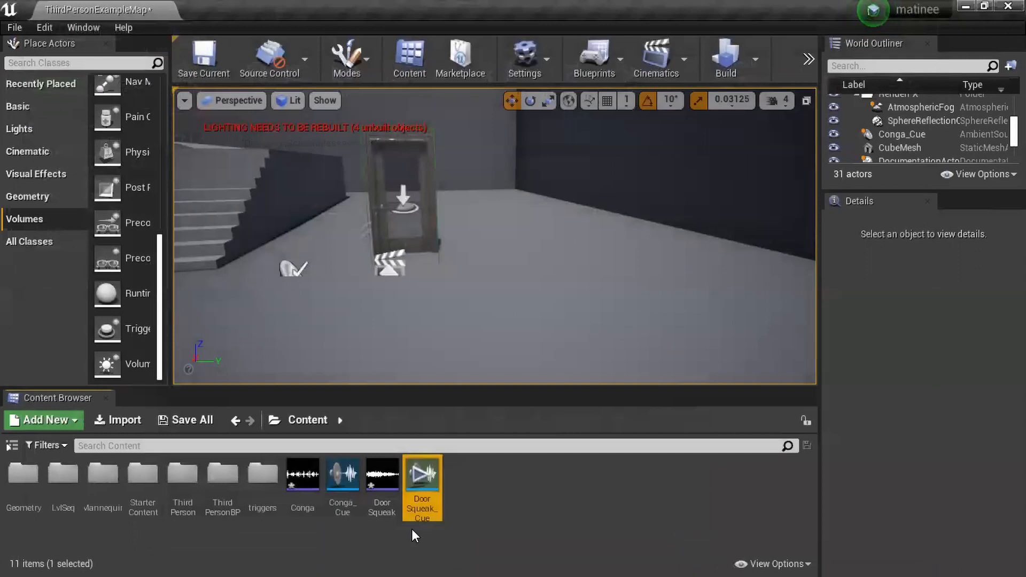
pyautogui.click(592, 530)
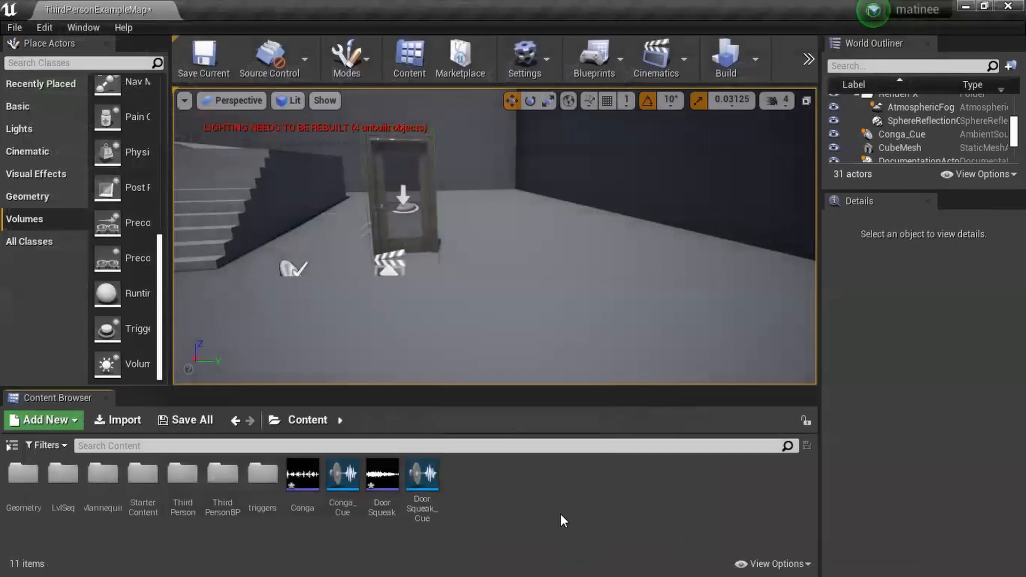
pyautogui.click(622, 56)
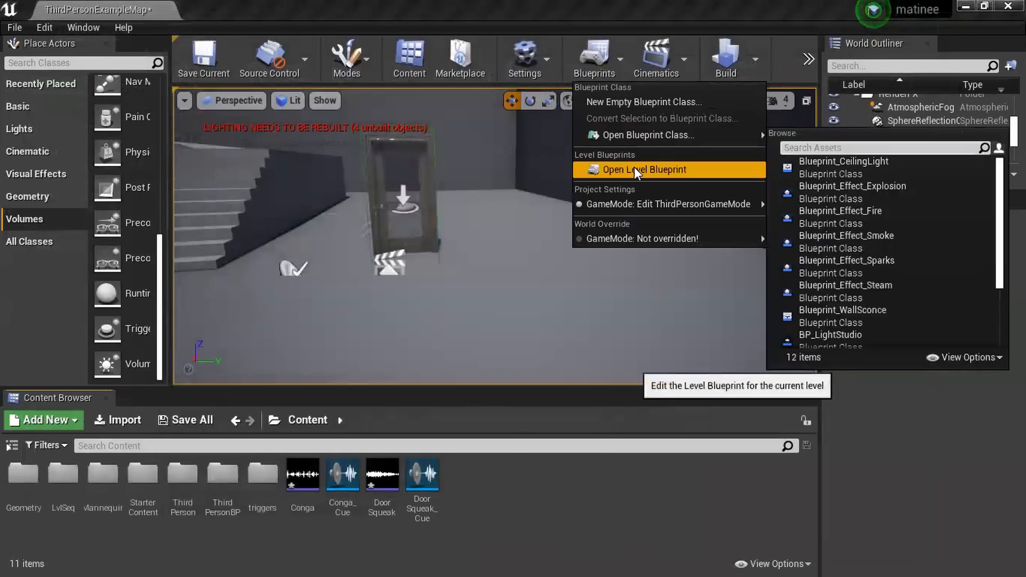
pyautogui.click(634, 169)
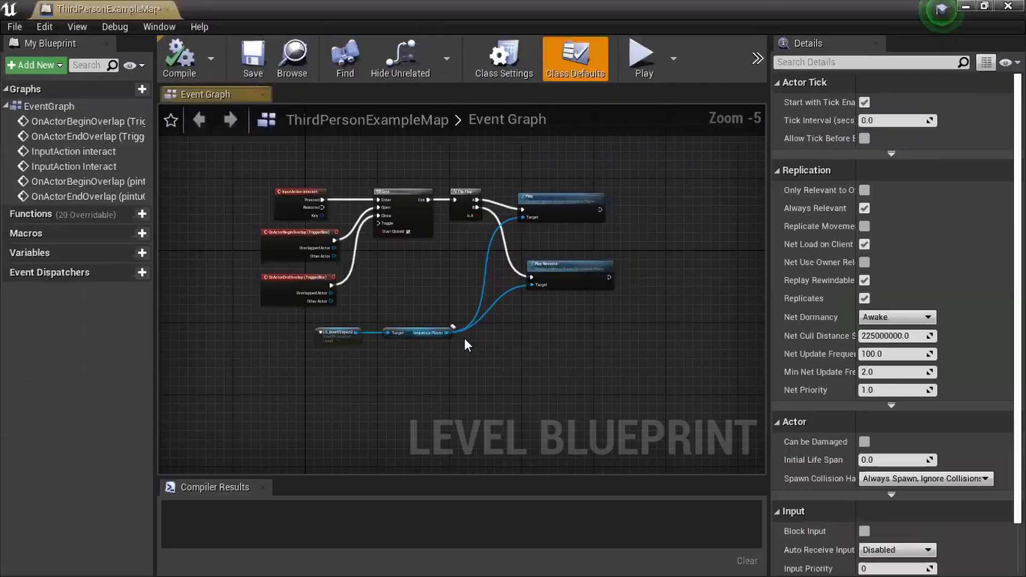
# Step: Examine how the interact event, the trigger box overlap events, the Gate and the Flip Flop drive the door sequence
pyautogui.moveTo(415, 288); pyautogui.dragTo(421, 320, button='right')
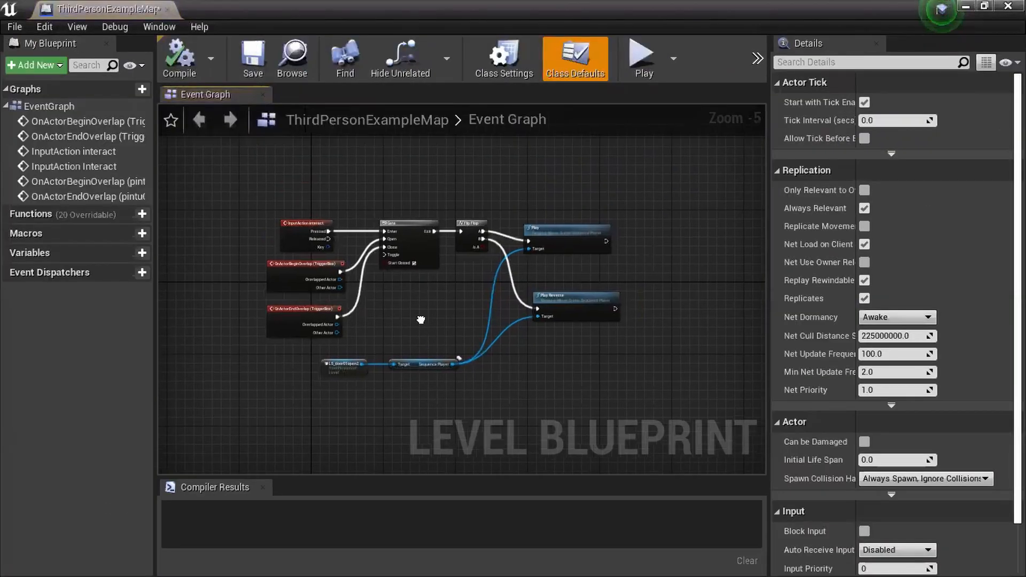
pyautogui.scroll(2, 421, 327)
pyautogui.scroll(-1, 421, 327)
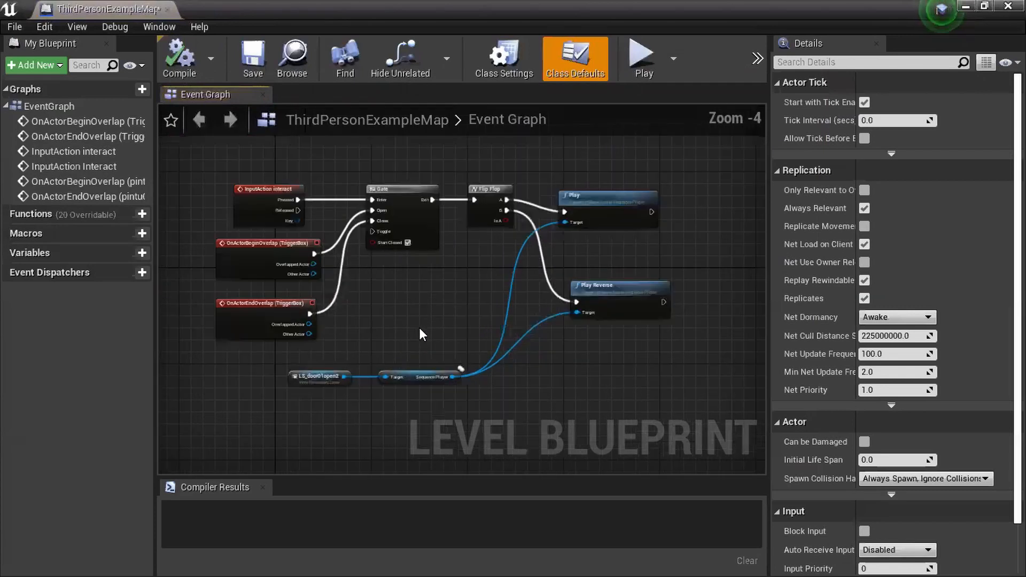
pyautogui.scroll(1, 385, 297)
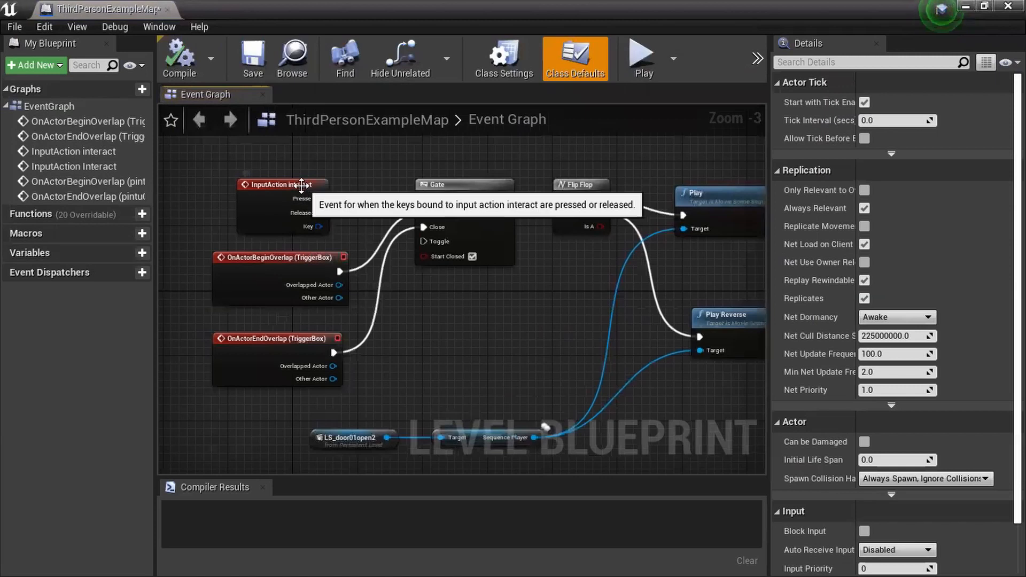
pyautogui.click(302, 185)
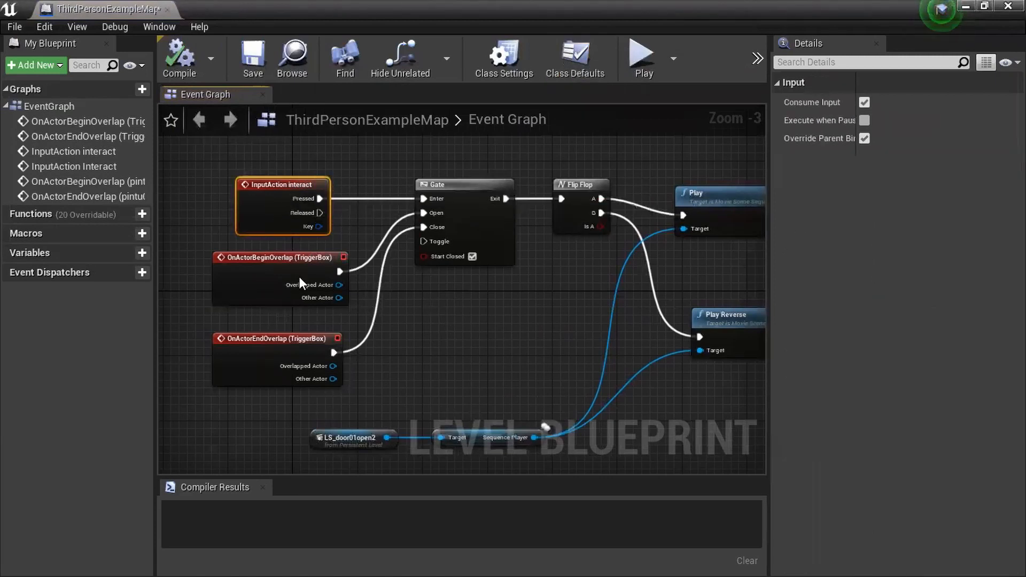
pyautogui.click(302, 262)
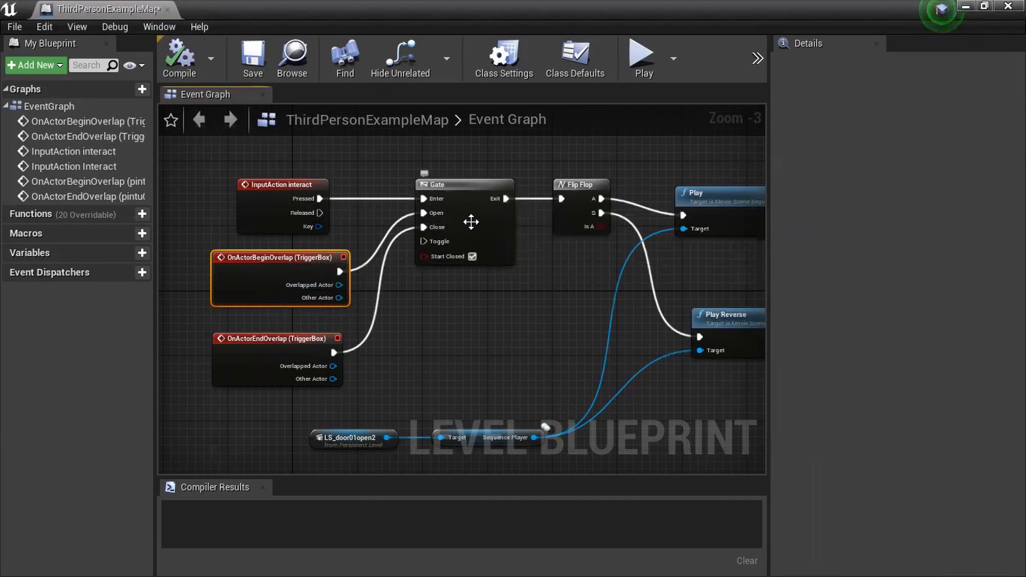
pyautogui.click(584, 184)
pyautogui.moveTo(550, 282); pyautogui.dragTo(537, 262, button='right')
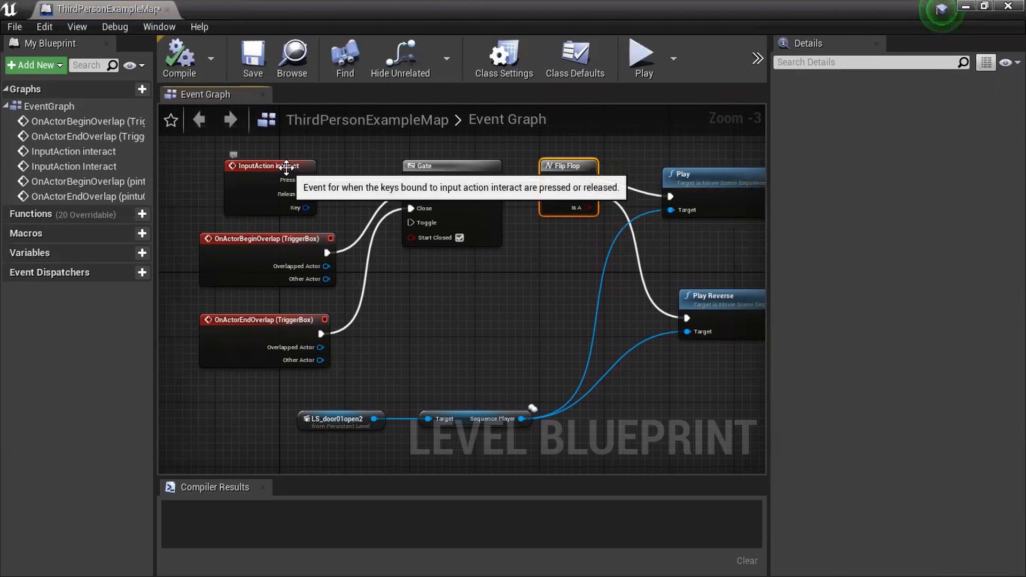
pyautogui.click(269, 176)
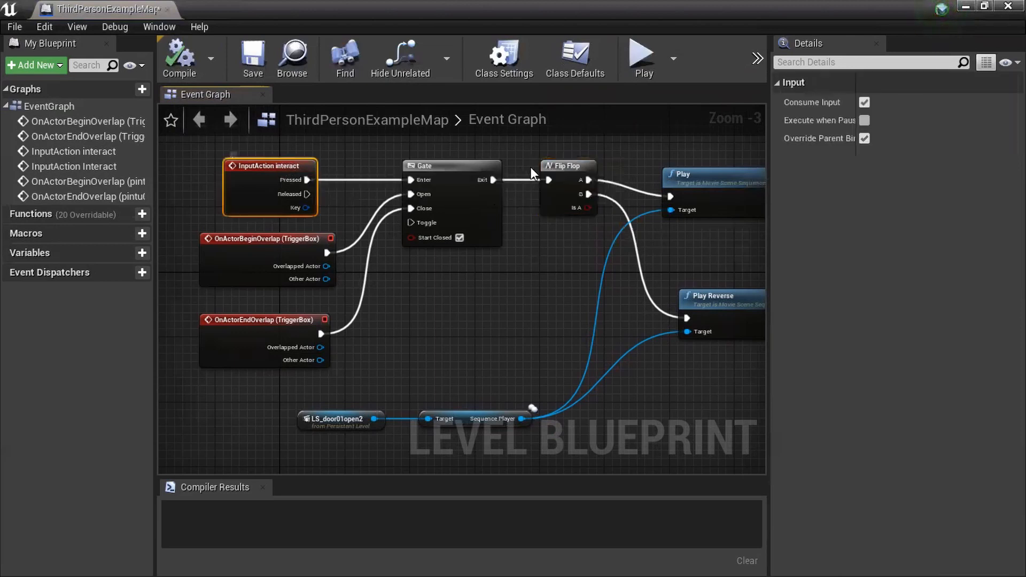
pyautogui.click(275, 241)
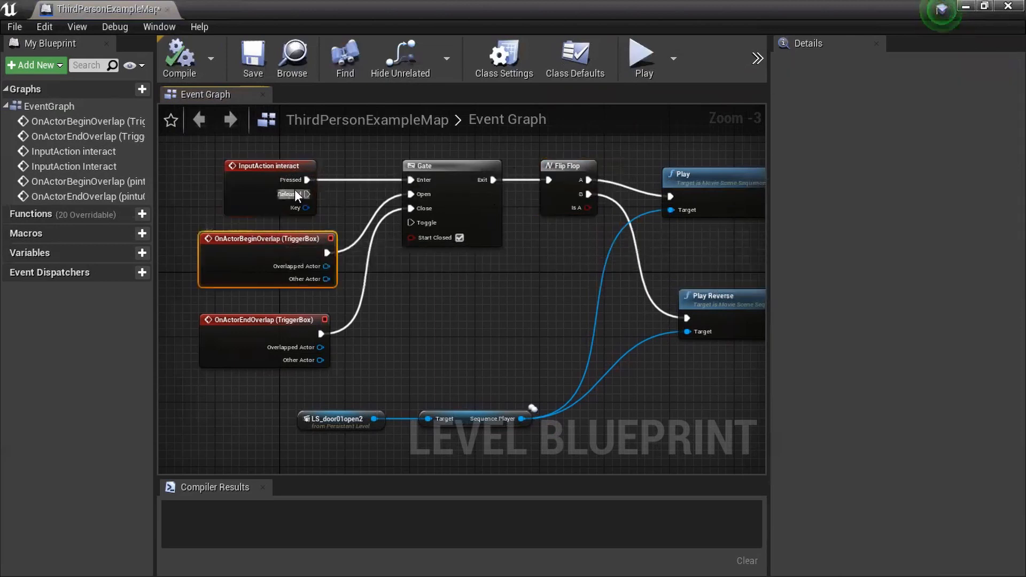
pyautogui.click(295, 188)
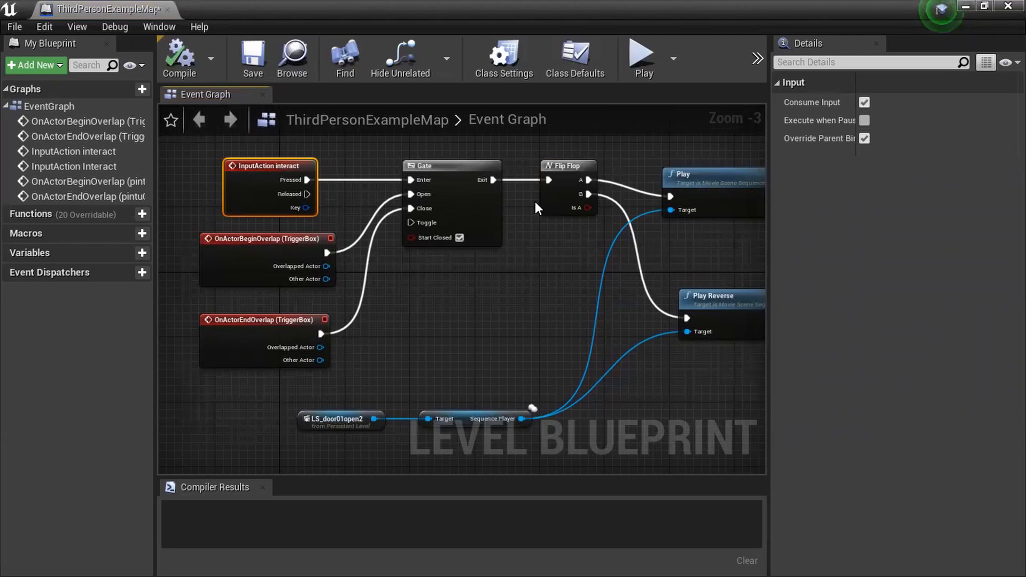
# Step: Move the Play and Play Reverse nodes together farther from the Flip Flop node to make room between them
pyautogui.moveTo(540, 223); pyautogui.dragTo(474, 170, button='right')
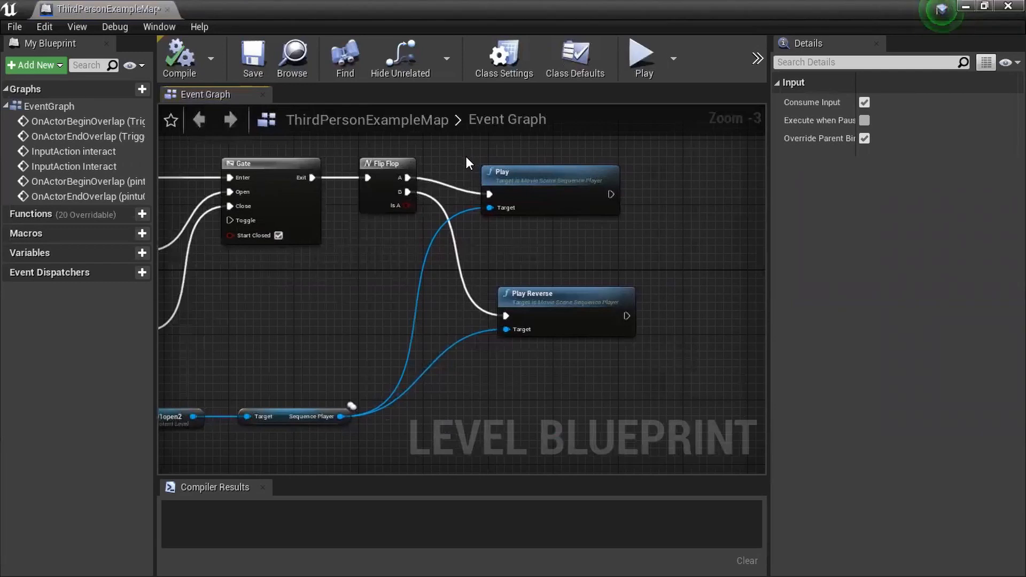
pyautogui.moveTo(466, 157); pyautogui.dragTo(667, 367)
pyautogui.moveTo(526, 176); pyautogui.dragTo(676, 175)
pyautogui.click(449, 269)
# Step: Insert a Play Sound at Location node between Flip Flop output A and the Play node, and space the two nodes apart
pyautogui.moveTo(407, 177); pyautogui.dragTo(478, 163)
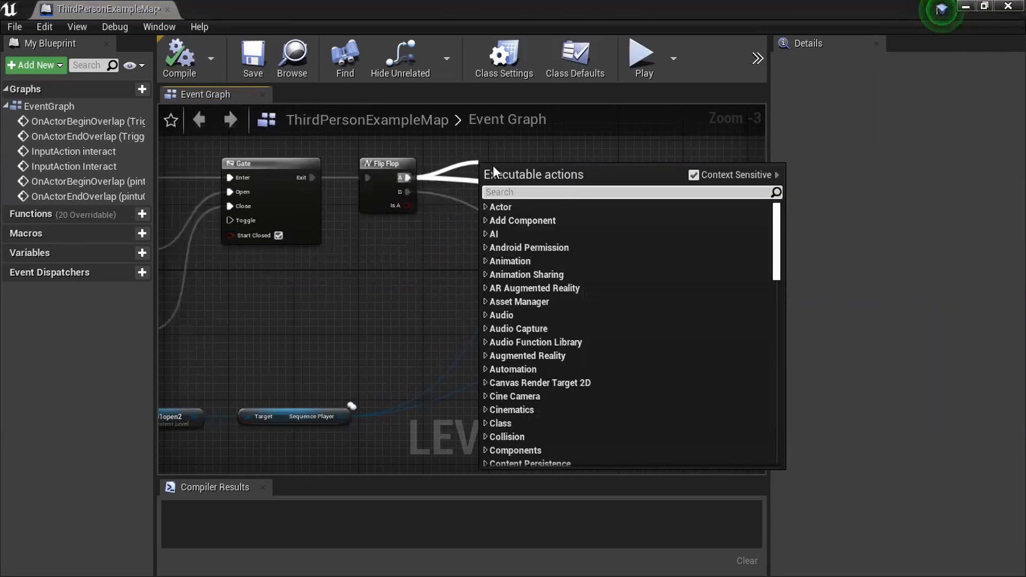
pyautogui.write('play')
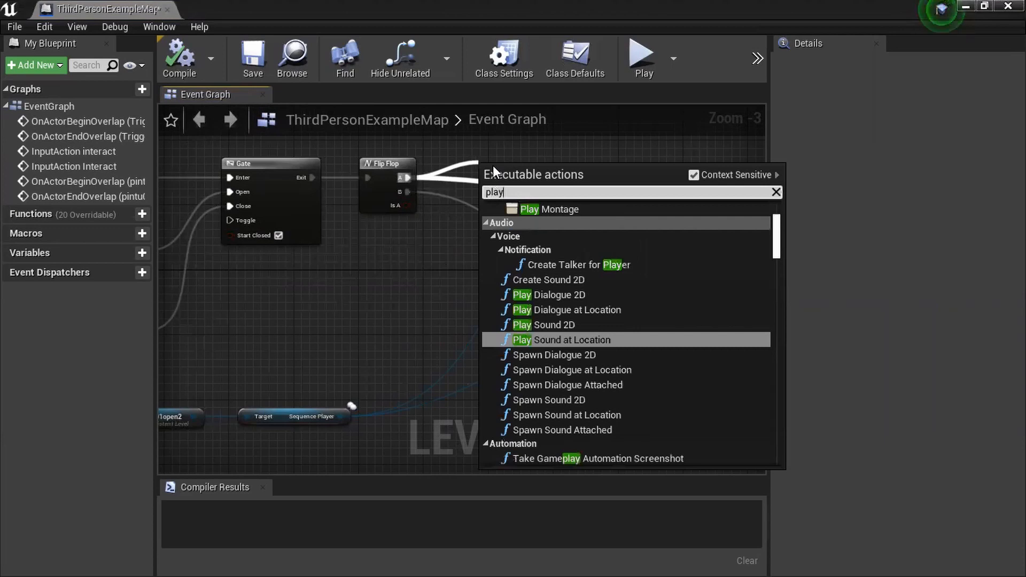
pyautogui.click(552, 341)
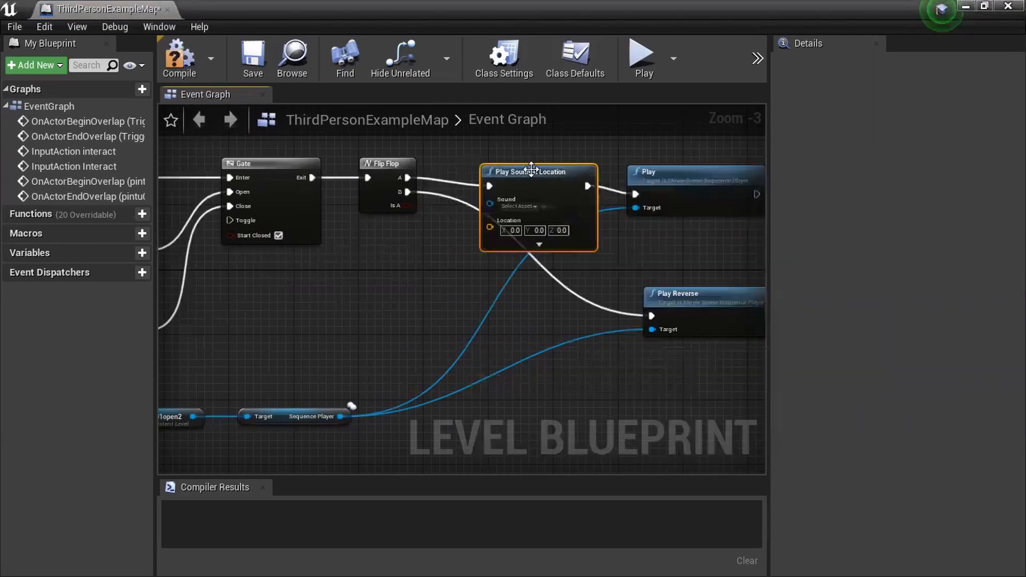
pyautogui.moveTo(531, 169); pyautogui.dragTo(531, 145)
pyautogui.moveTo(701, 184); pyautogui.dragTo(741, 176)
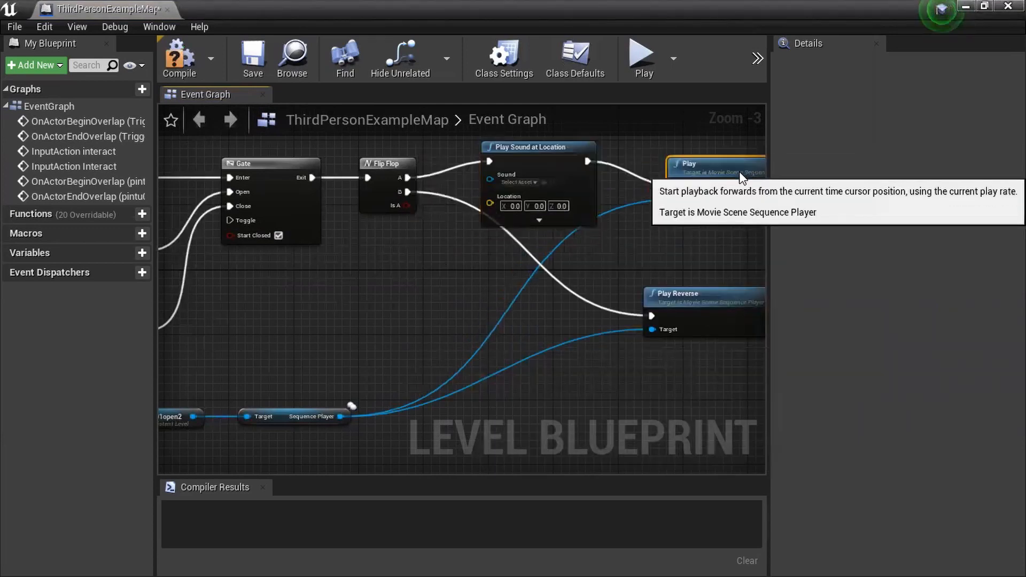
# Step: Set the sound of the Play Sound at Location node to DoorSqueak_Cue
pyautogui.click(537, 185)
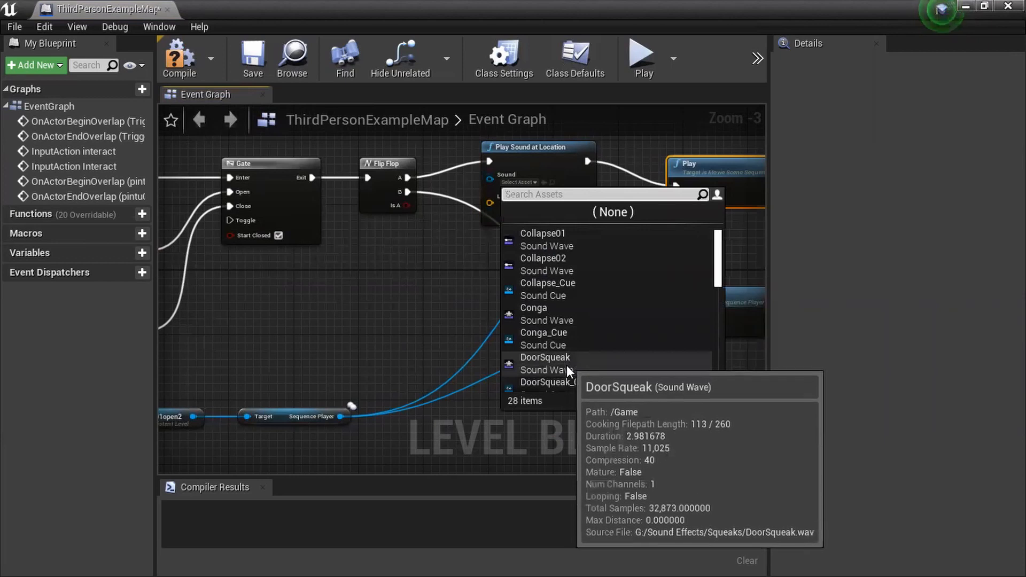
pyautogui.scroll(-1, 569, 365)
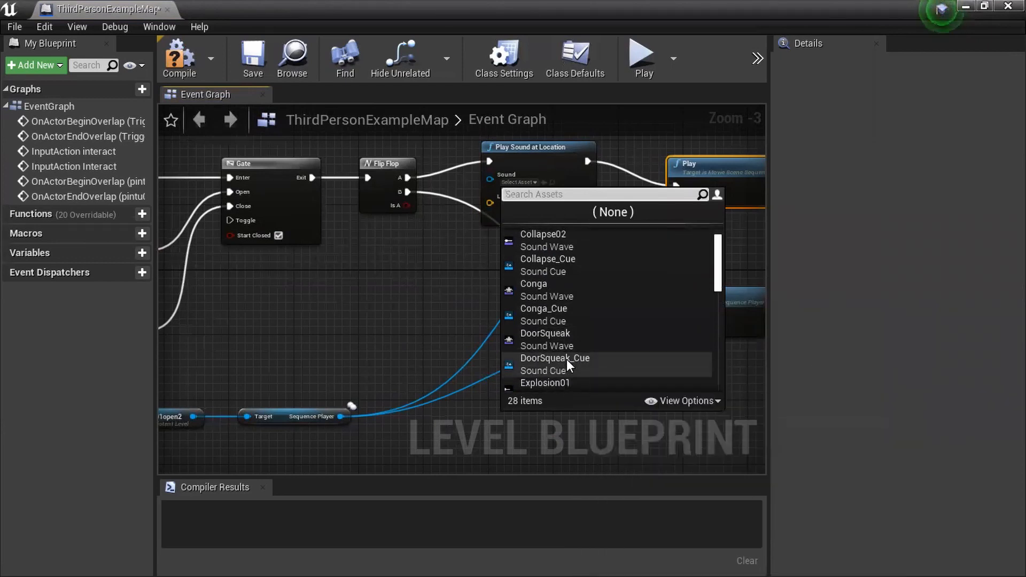
pyautogui.click(567, 370)
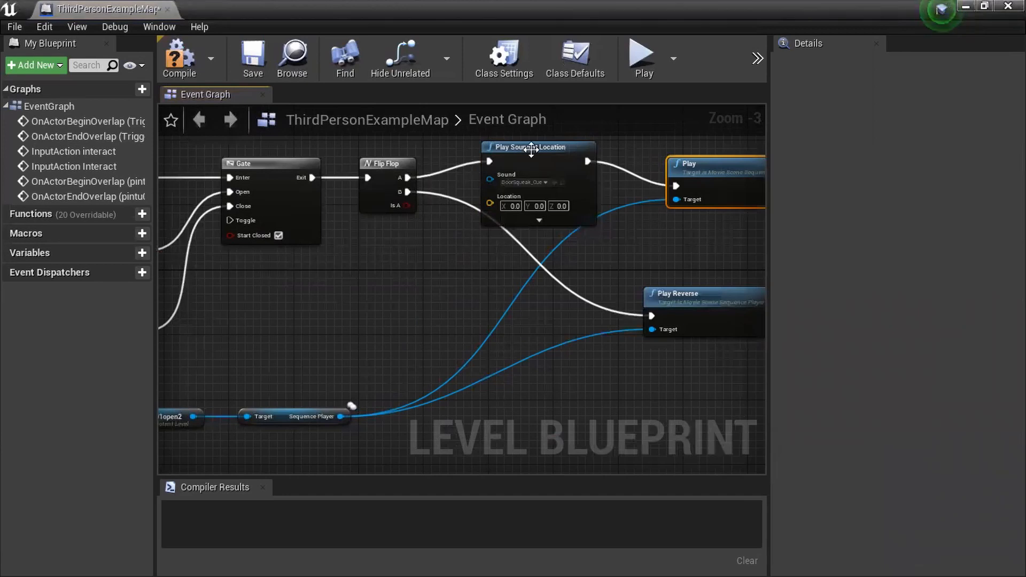
# Step: Wire a duplicate of the Play Sound at Location node between Flip Flop output B and Play Reverse, and compile the blueprint
pyautogui.click(478, 176)
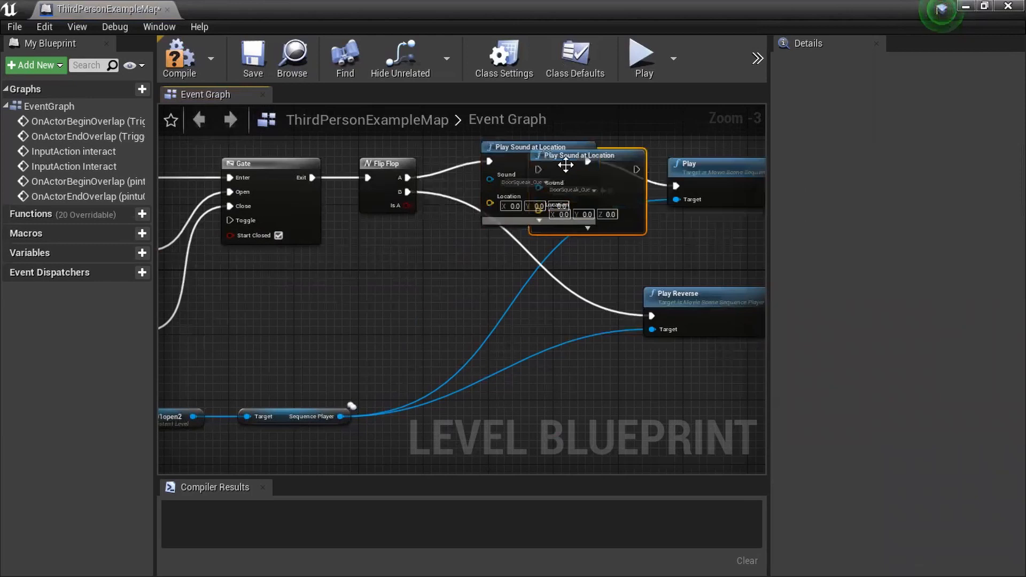
pyautogui.hotkey('ctrl', 'w')
pyautogui.moveTo(406, 192); pyautogui.dragTo(475, 227)
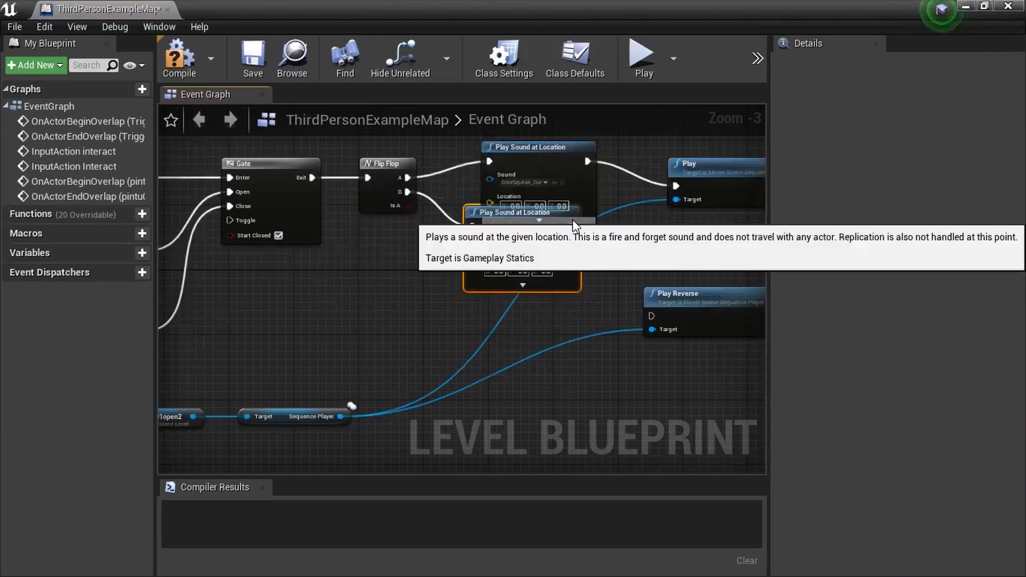
pyautogui.moveTo(572, 227); pyautogui.dragTo(650, 315)
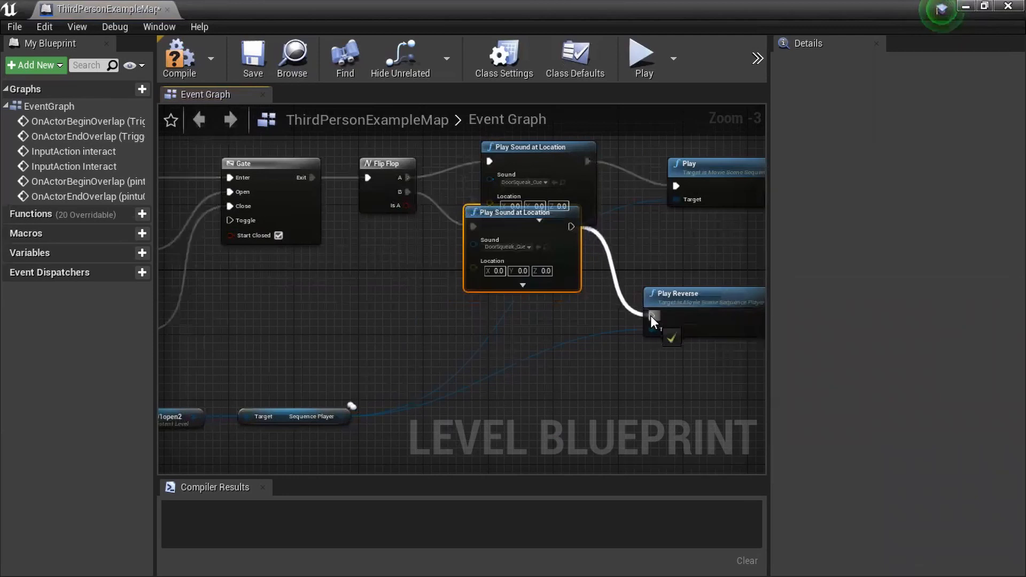
pyautogui.moveTo(522, 216); pyautogui.dragTo(539, 265)
pyautogui.click(188, 69)
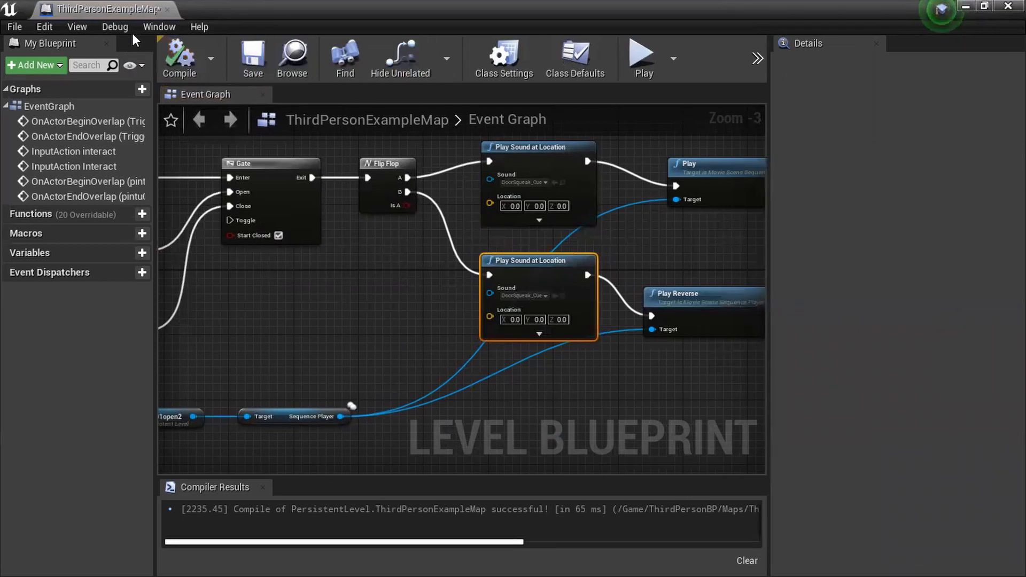
# Step: Return to the level editor and play the level, opening and closing the door to hear its squeak before stopping play
pyautogui.moveTo(124, 12); pyautogui.dragTo(607, 306)
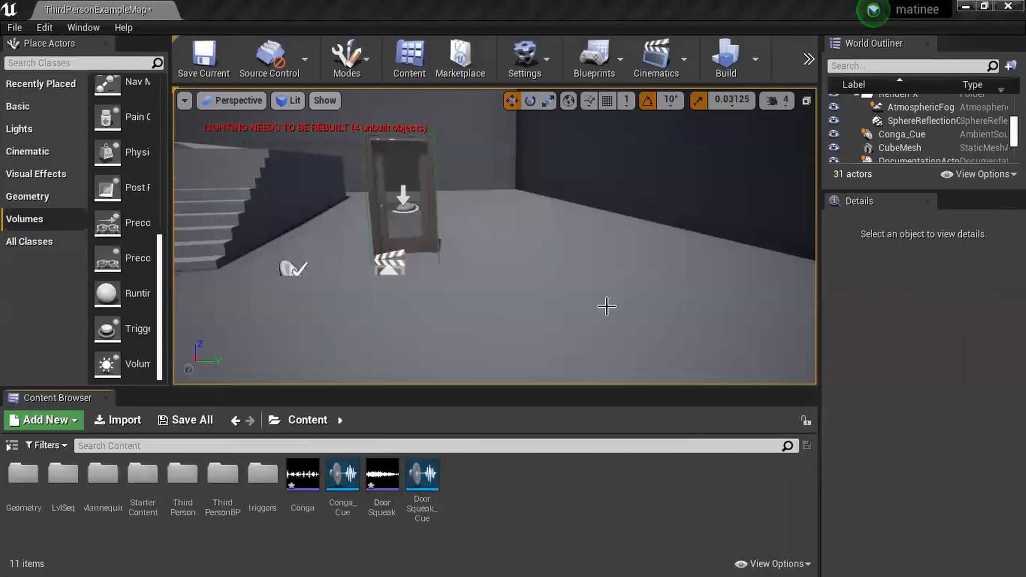
pyautogui.click(809, 57)
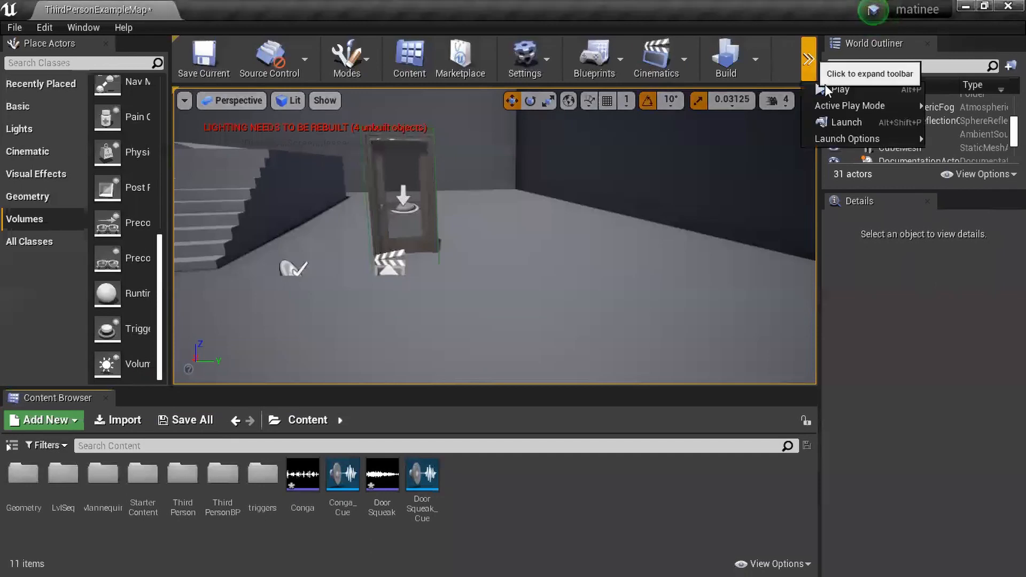
pyautogui.click(839, 87)
pyautogui.press('w')
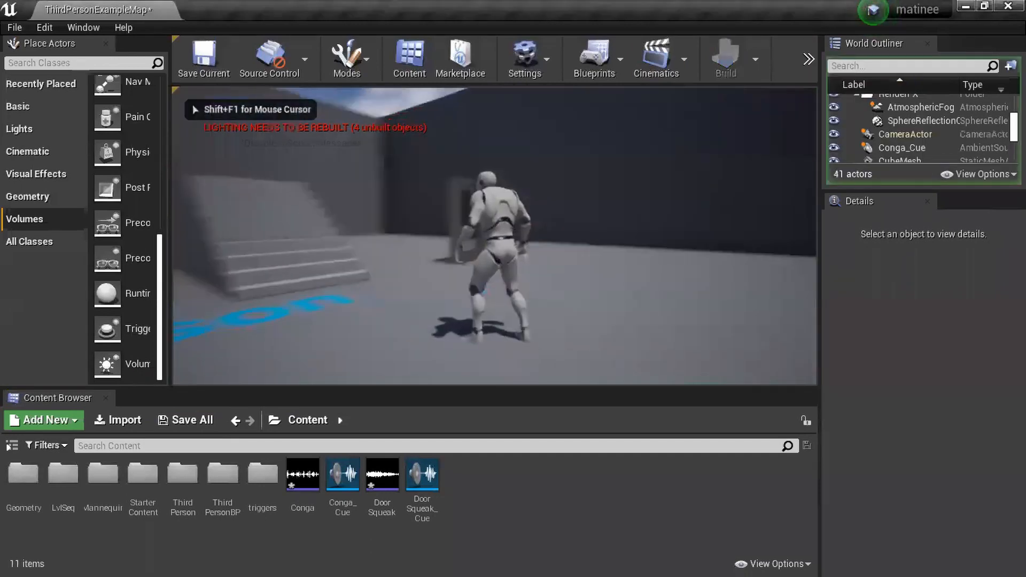
pyautogui.press('s')
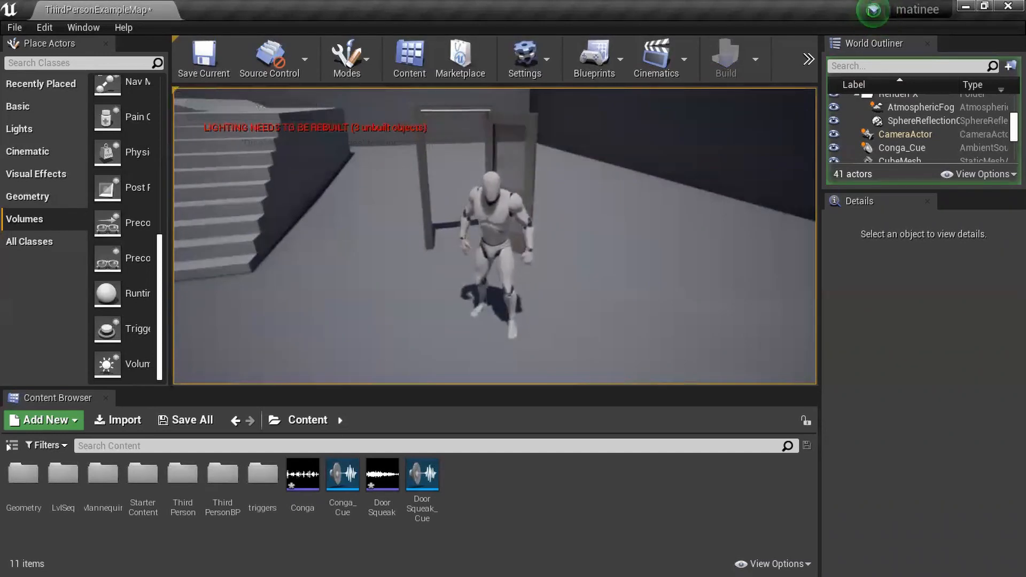
pyautogui.press('w')
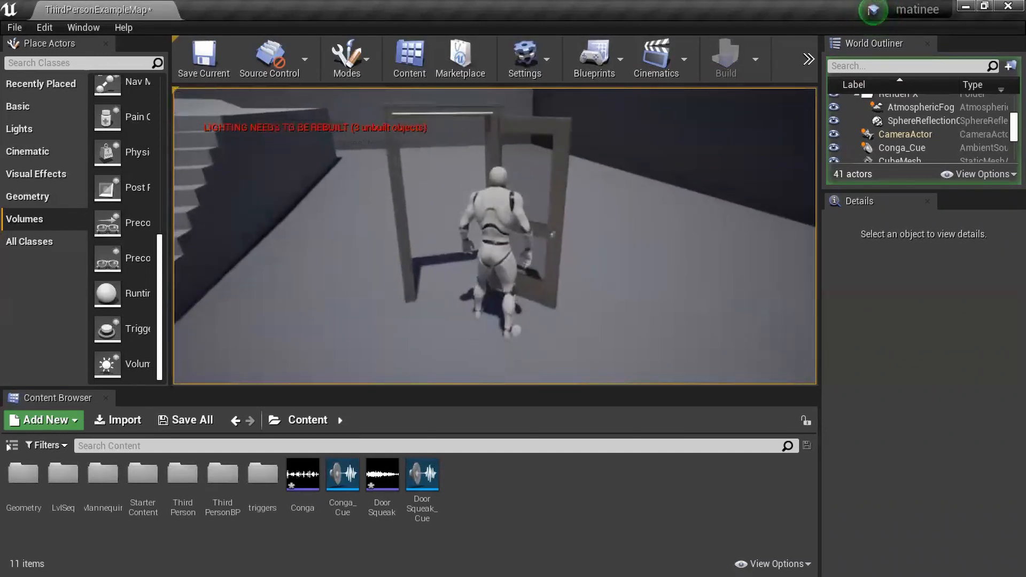
pyautogui.press('s')
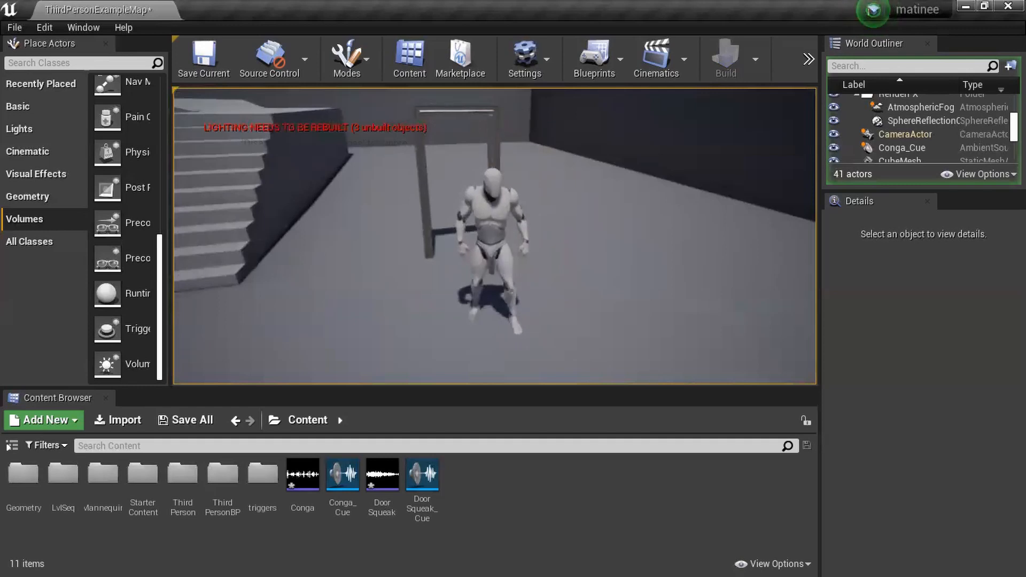
pyautogui.press('w')
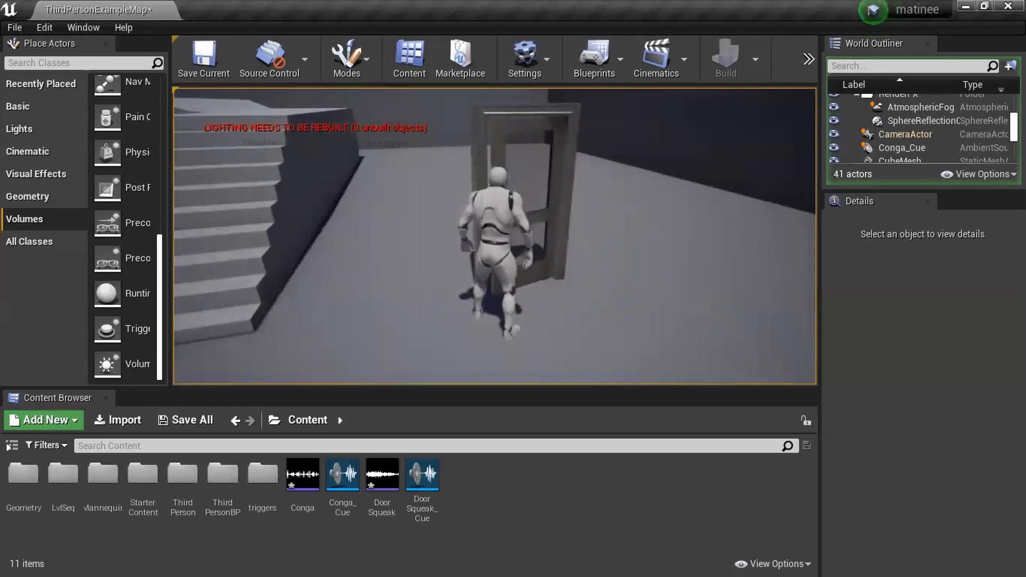
pyautogui.press('Escape')
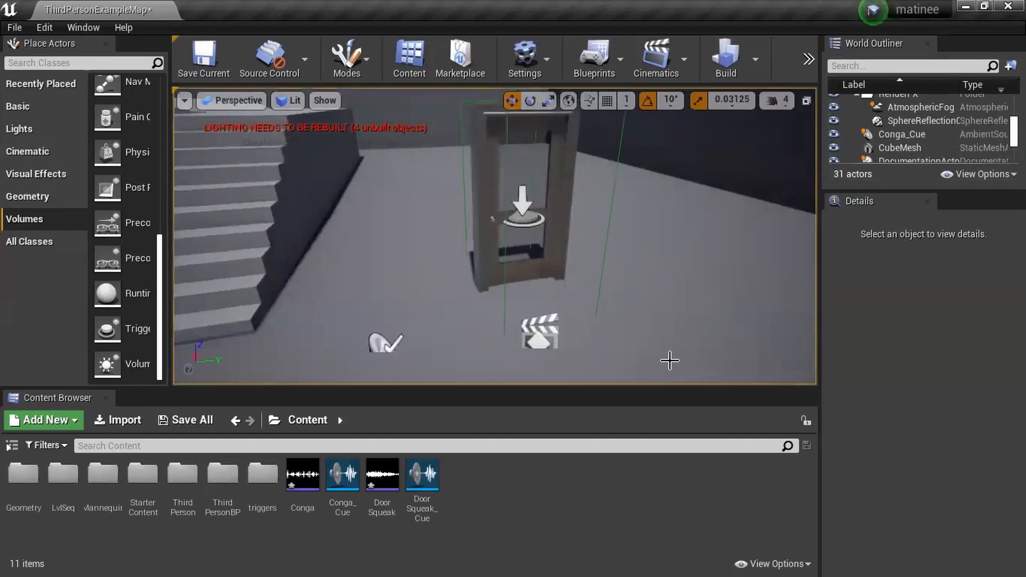
pyautogui.moveTo(436, 269); pyautogui.dragTo(337, 272, button='right')
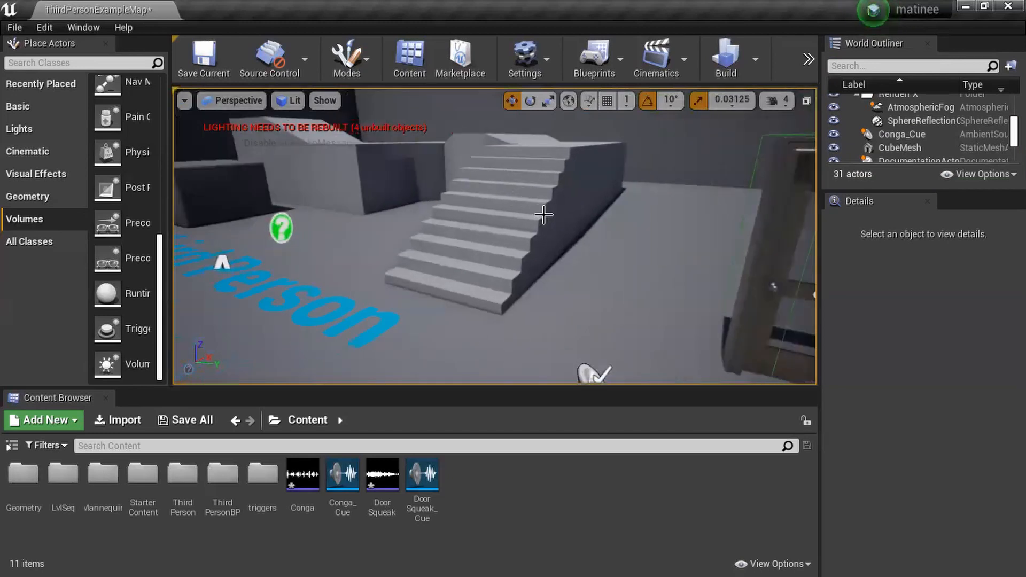
# Step: Place a Trigger Volume on the raised platform at the top of the stairs and select it
pyautogui.moveTo(541, 224); pyautogui.dragTo(672, 298, button='right')
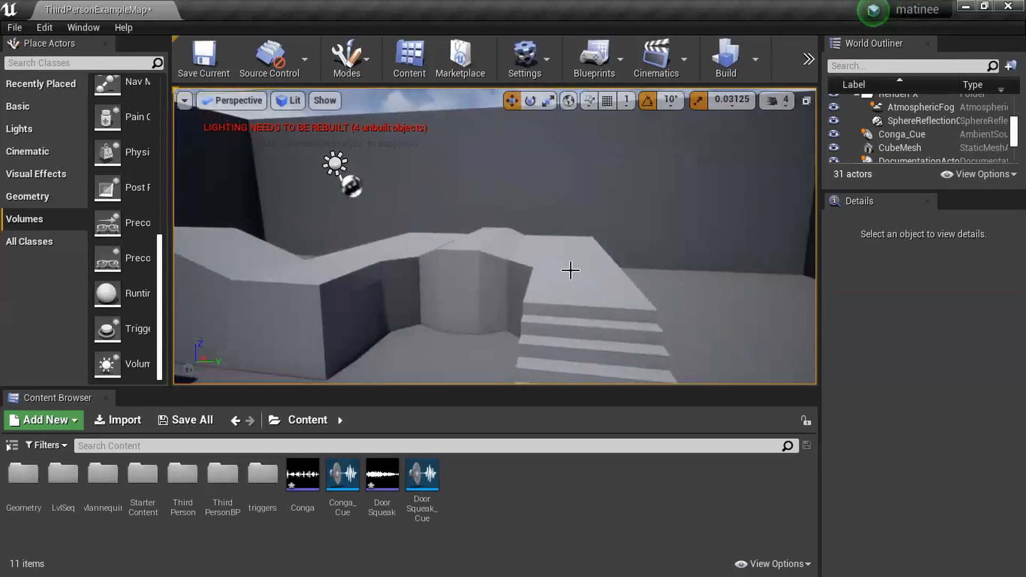
pyautogui.moveTo(535, 241)
pyautogui.mouseDown(button='right')
pyautogui.moveTo(615, 241)
pyautogui.moveTo(523, 244)
pyautogui.mouseUp(button='right')
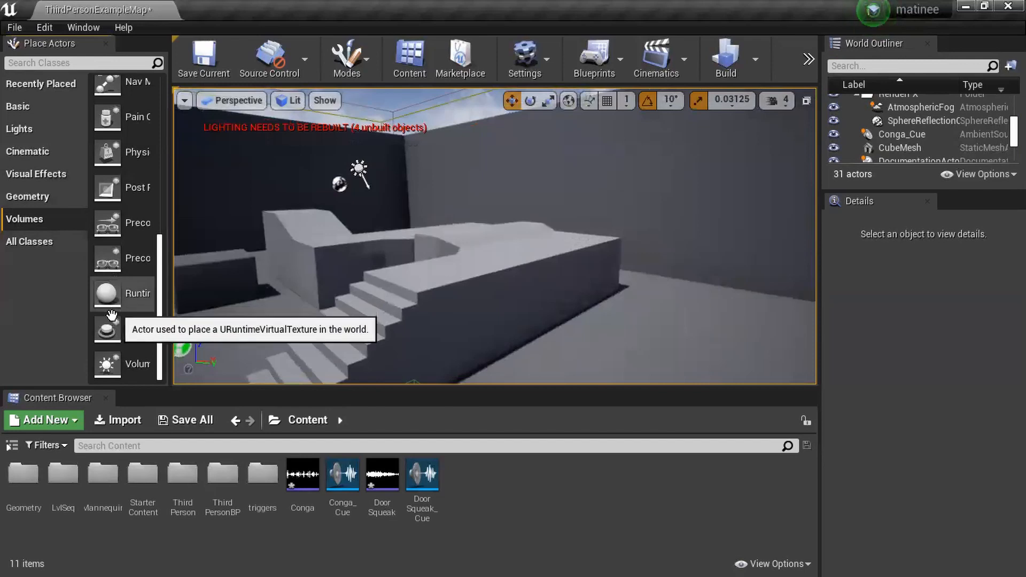
pyautogui.moveTo(108, 328); pyautogui.dragTo(470, 240)
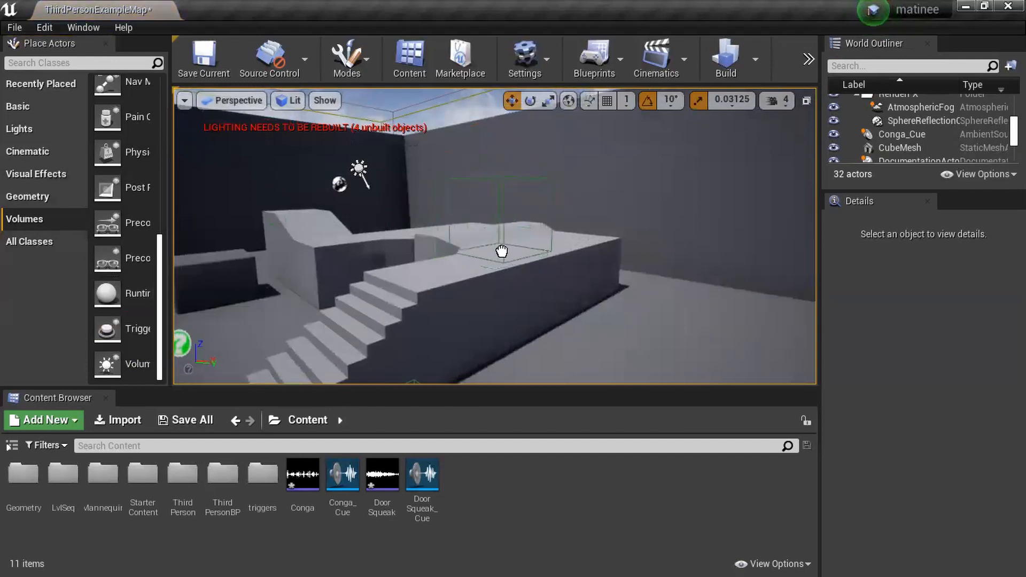
pyautogui.click(505, 251)
# Step: Scale the Trigger Volume uniformly to about 0.59 and move it down onto the platform's walkway beyond the stairs
pyautogui.moveTo(504, 251)
pyautogui.mouseDown(button='right')
pyautogui.moveTo(631, 253)
pyautogui.moveTo(503, 259)
pyautogui.mouseUp(button='right')
pyautogui.press('e')
pyautogui.press('w')
pyautogui.press('r')
pyautogui.moveTo(502, 257)
pyautogui.mouseDown()
pyautogui.moveTo(485, 268)
pyautogui.moveTo(498, 257)
pyautogui.mouseUp()
pyautogui.press('w')
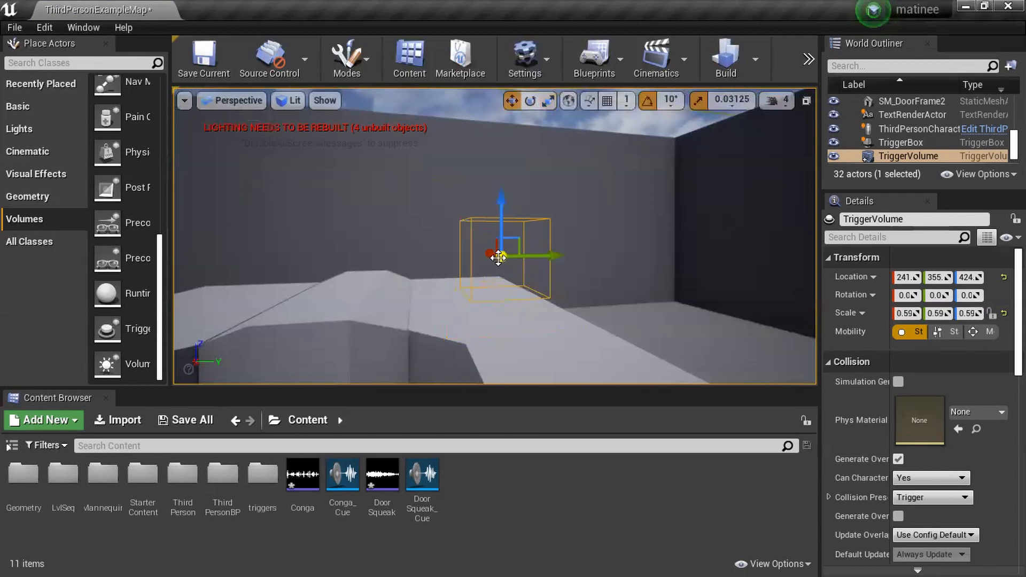
pyautogui.moveTo(503, 221); pyautogui.dragTo(563, 305)
pyautogui.moveTo(564, 305); pyautogui.dragTo(584, 359, button='right')
pyautogui.moveTo(478, 315); pyautogui.dragTo(491, 312)
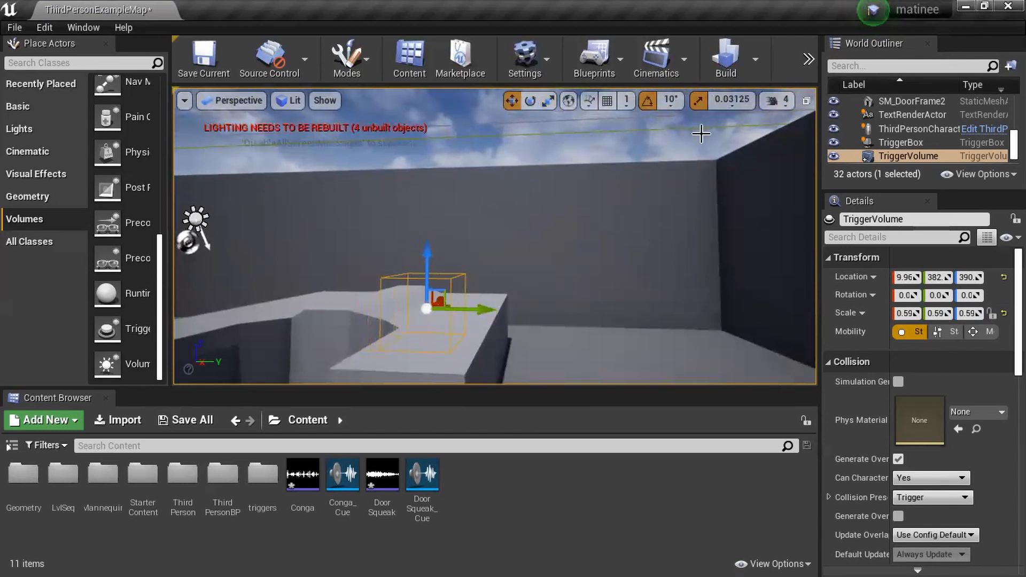
# Step: Open the Level Blueprint at the empty area of the Event Graph below the existing door nodes
pyautogui.click(622, 59)
pyautogui.moveTo(648, 137)
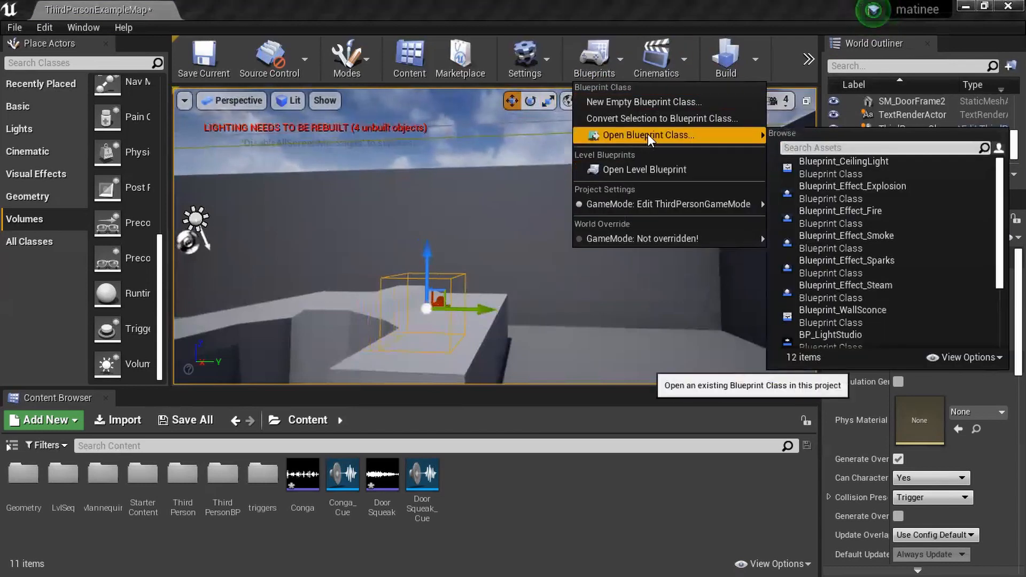
pyautogui.click(659, 167)
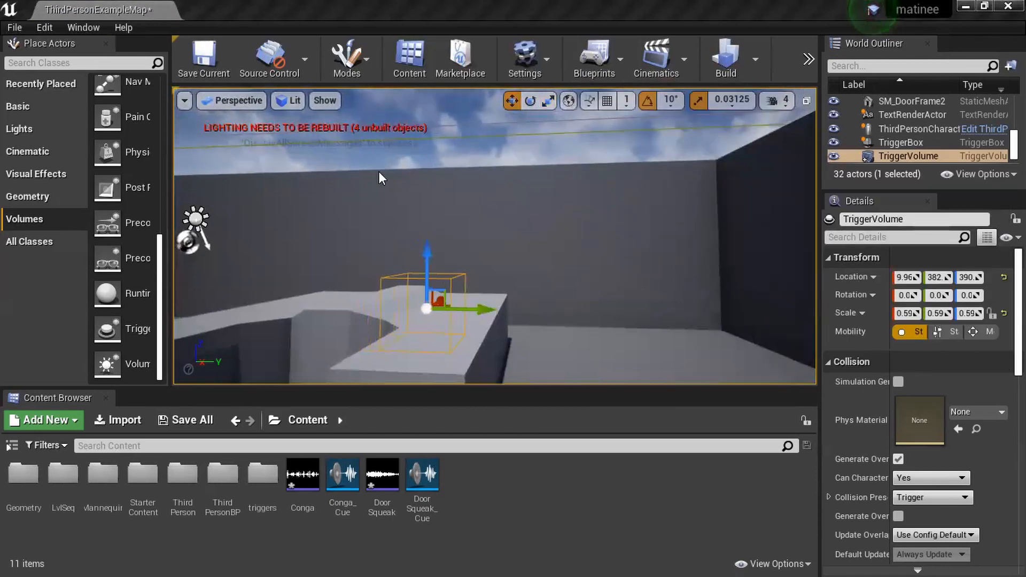
pyautogui.click(718, 158)
pyautogui.scroll(-8, 438, 348)
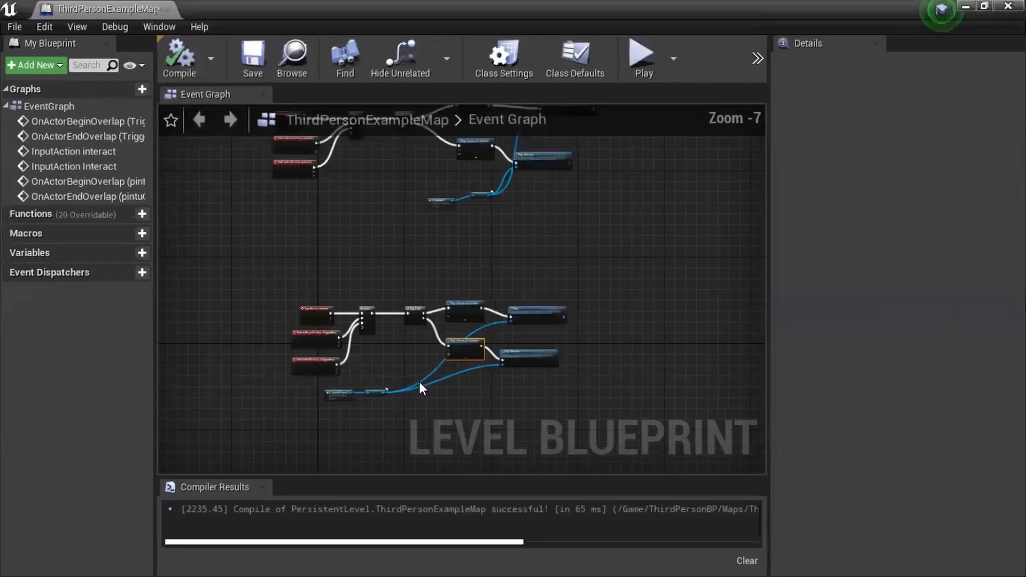
pyautogui.moveTo(401, 435); pyautogui.dragTo(408, 310, button='right')
pyautogui.scroll(5, 409, 309)
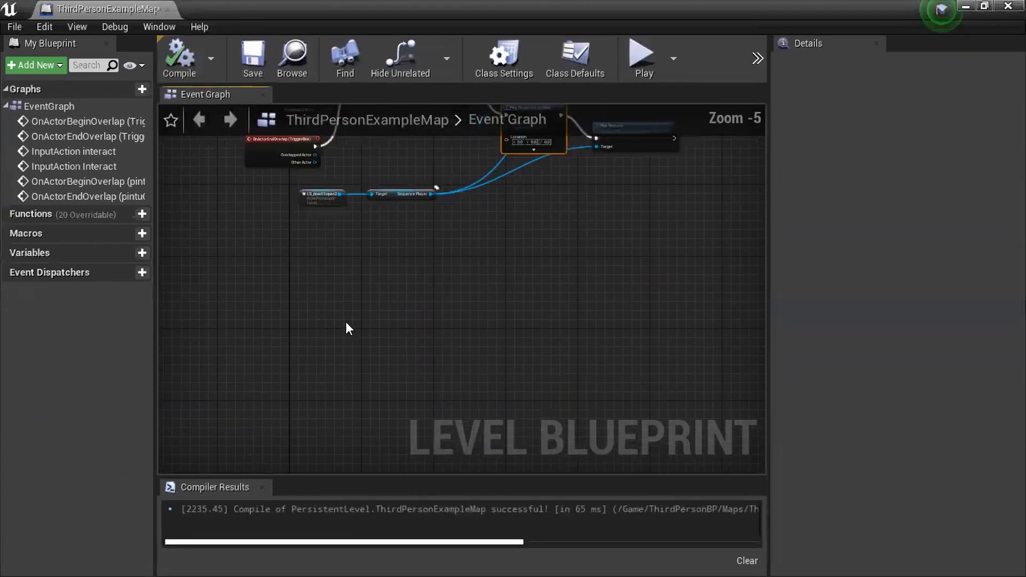
# Step: Add an On Actor Begin Overlap event for the selected Trigger Volume below the door nodes, with the blueprint window maximized again
pyautogui.doubleClick(241, 25)
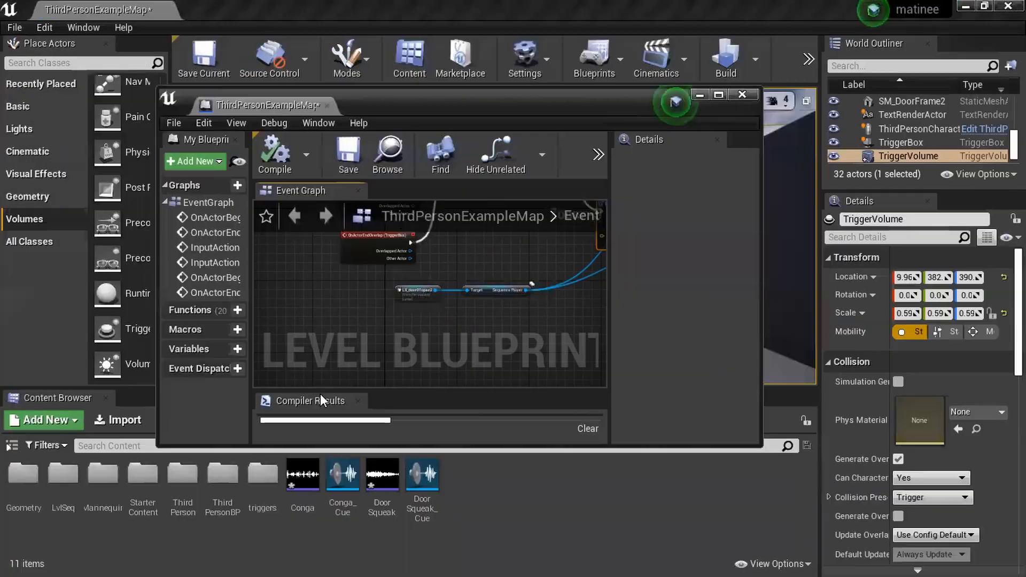
pyautogui.rightClick(341, 325)
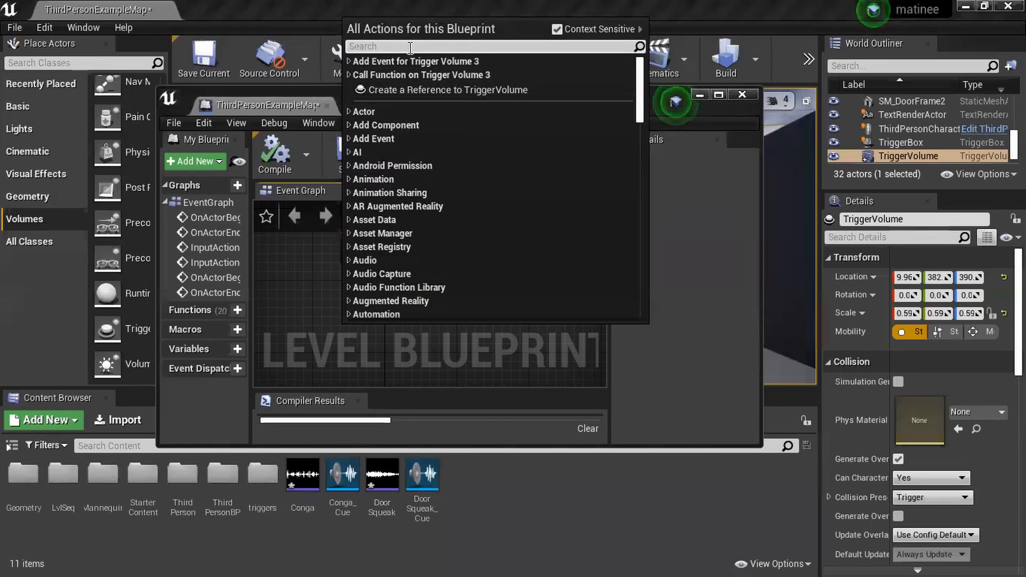
pyautogui.write('begin ')
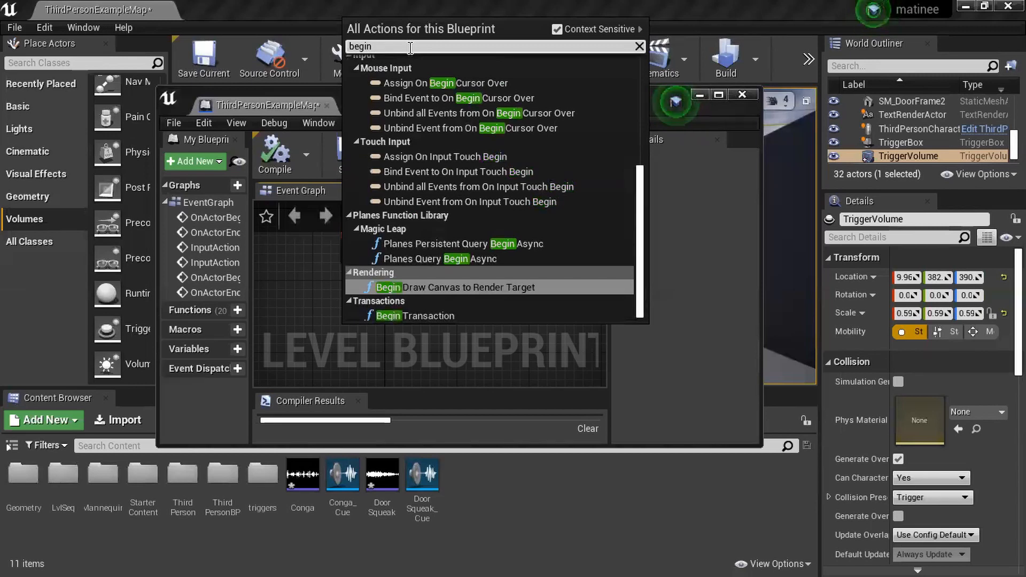
pyautogui.write('over')
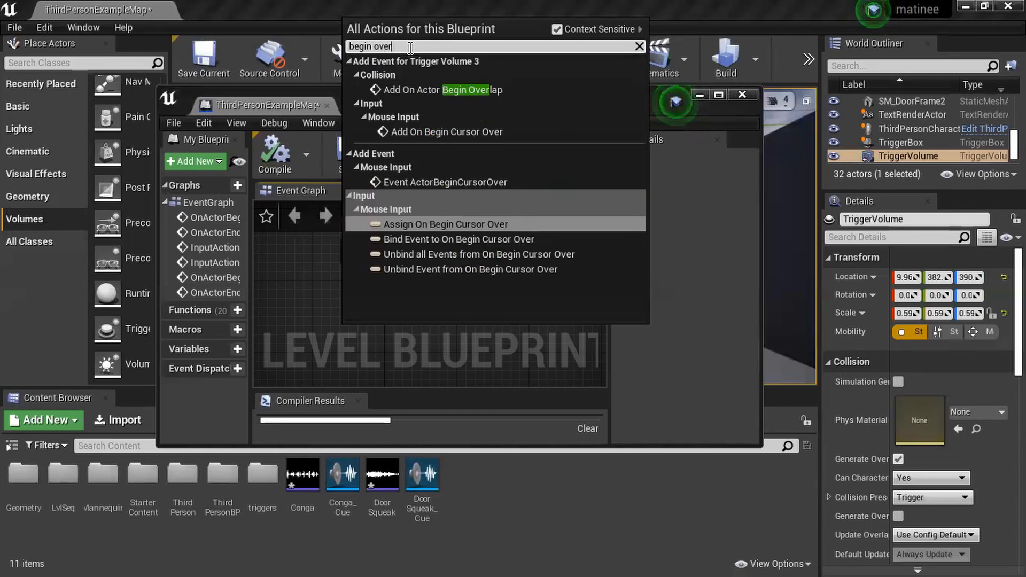
pyautogui.click(452, 90)
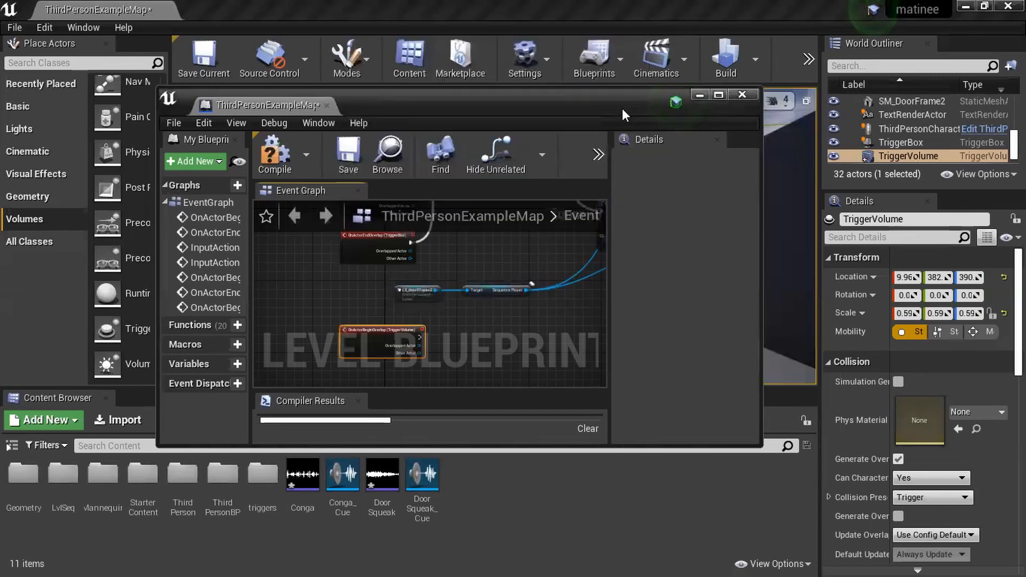
pyautogui.click(718, 96)
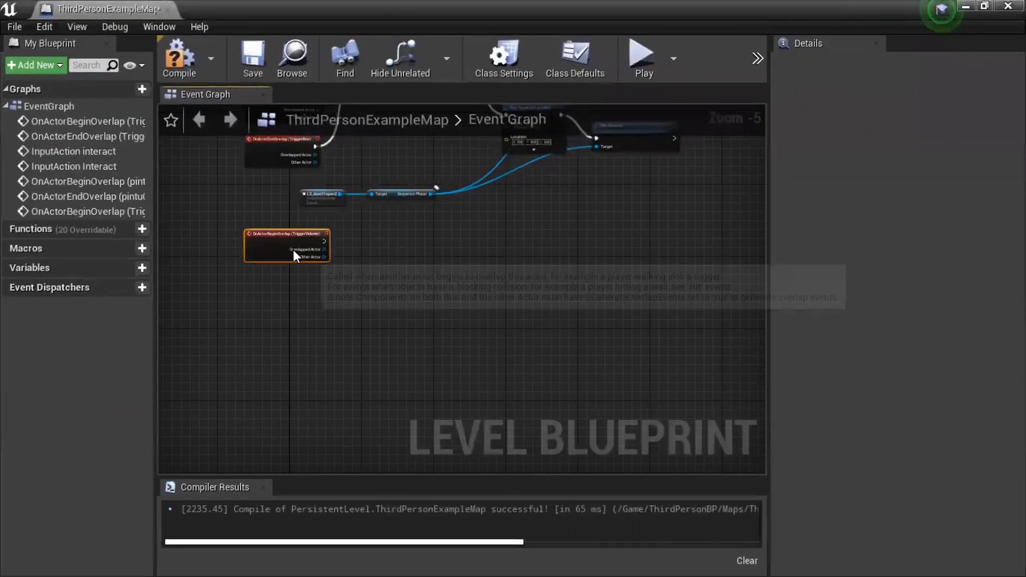
# Step: Connect a Play Sound at Location node to the TriggerVolume overlap event's execution output and align it with the event
pyautogui.scroll(4, 310, 281)
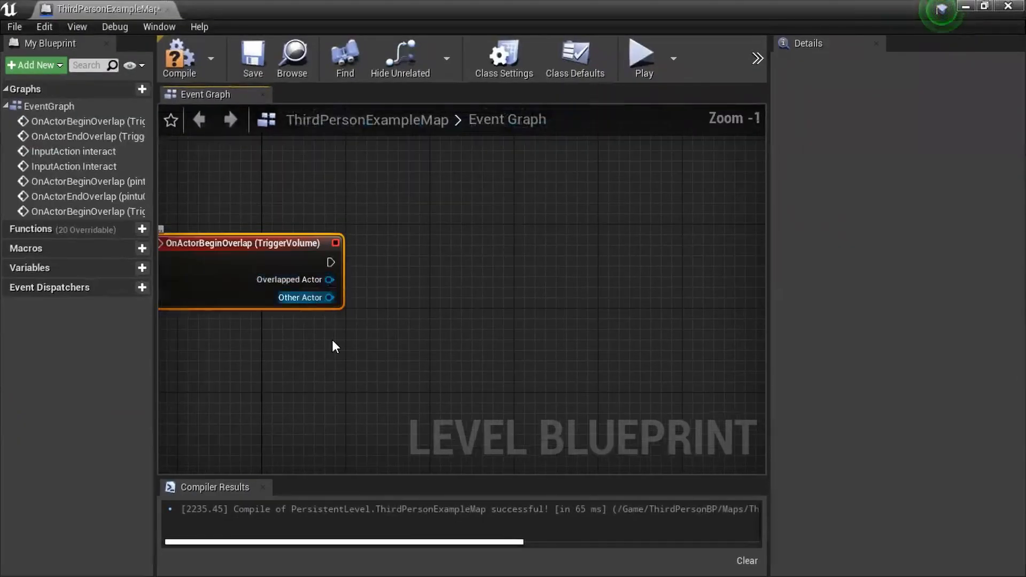
pyautogui.moveTo(332, 341); pyautogui.dragTo(398, 381, button='right')
pyautogui.moveTo(396, 299); pyautogui.dragTo(521, 298)
pyautogui.write('play')
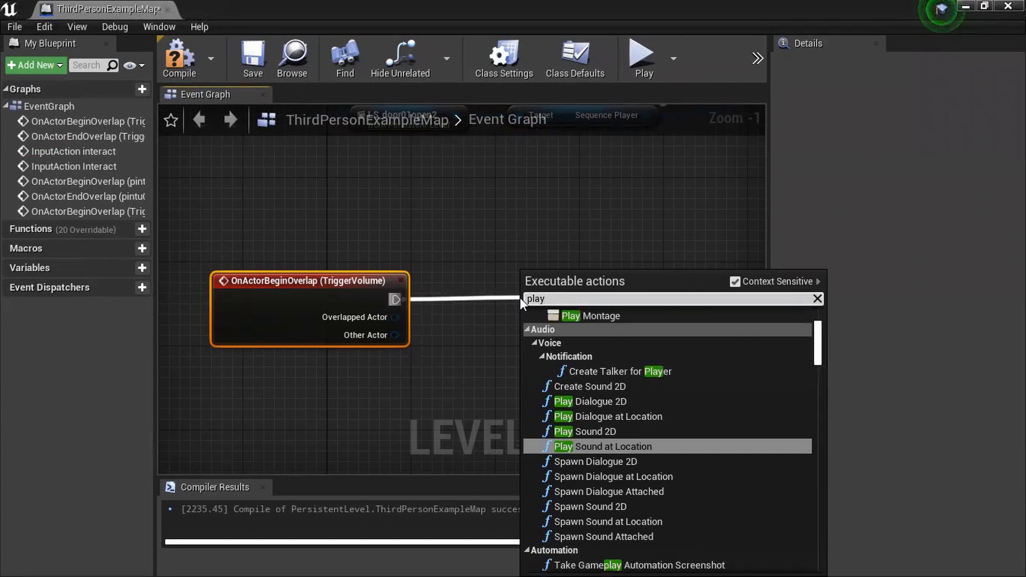
pyautogui.click(588, 446)
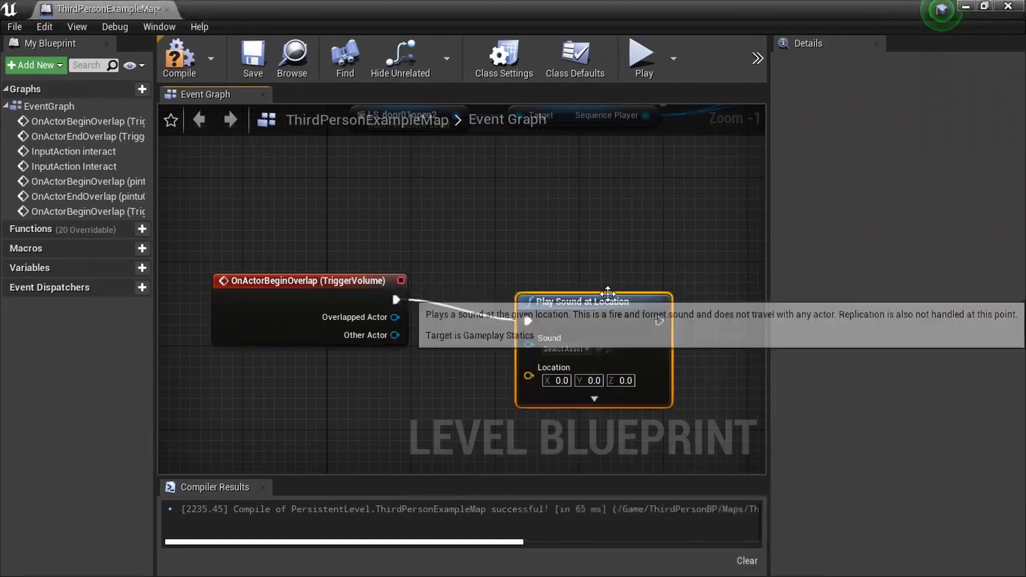
pyautogui.moveTo(592, 329); pyautogui.dragTo(581, 309)
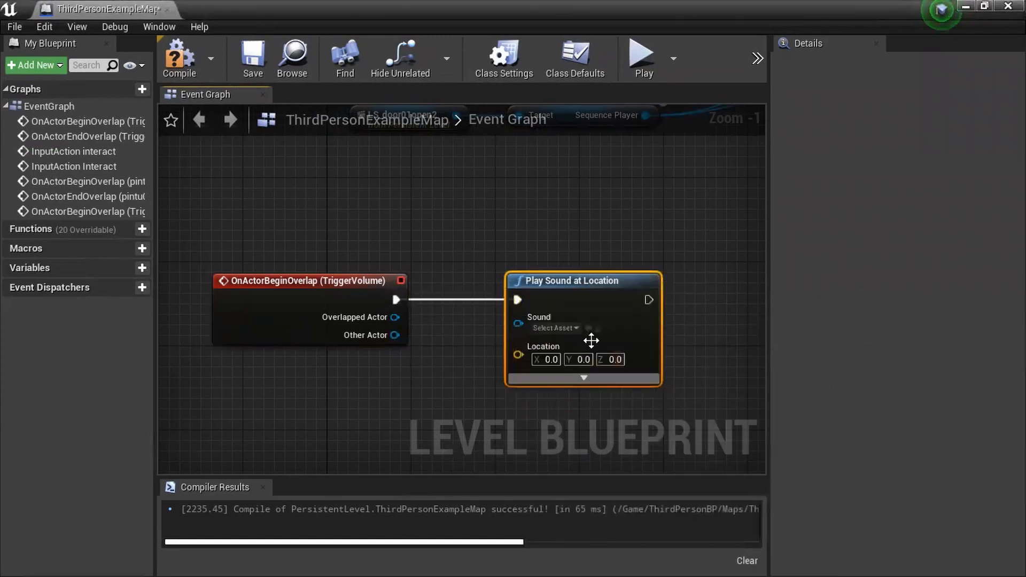
# Step: Set the new Play Sound at Location node's sound to Explosion_Cue and compile the blueprint
pyautogui.click(579, 330)
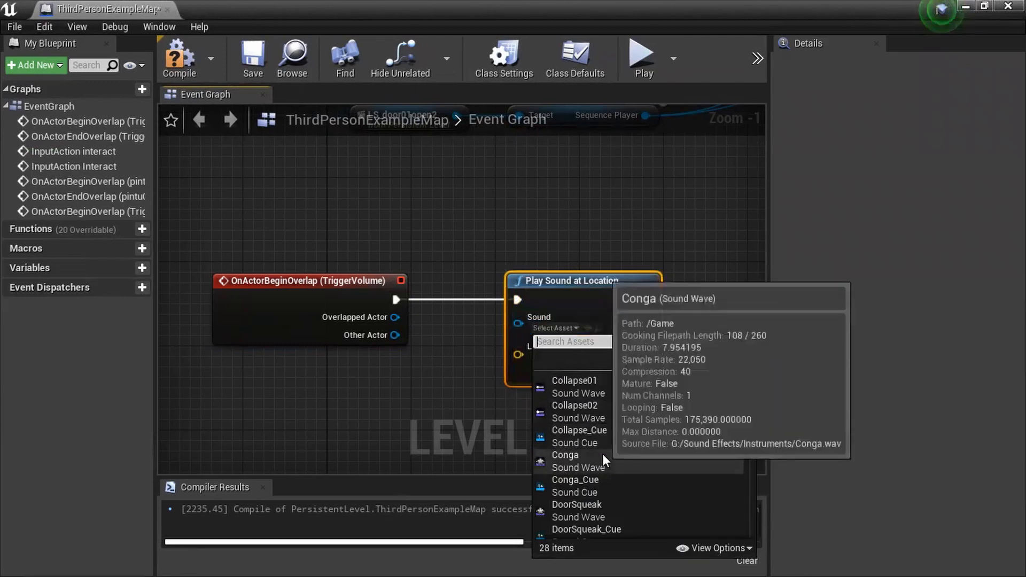
pyautogui.scroll(-1, 623, 493)
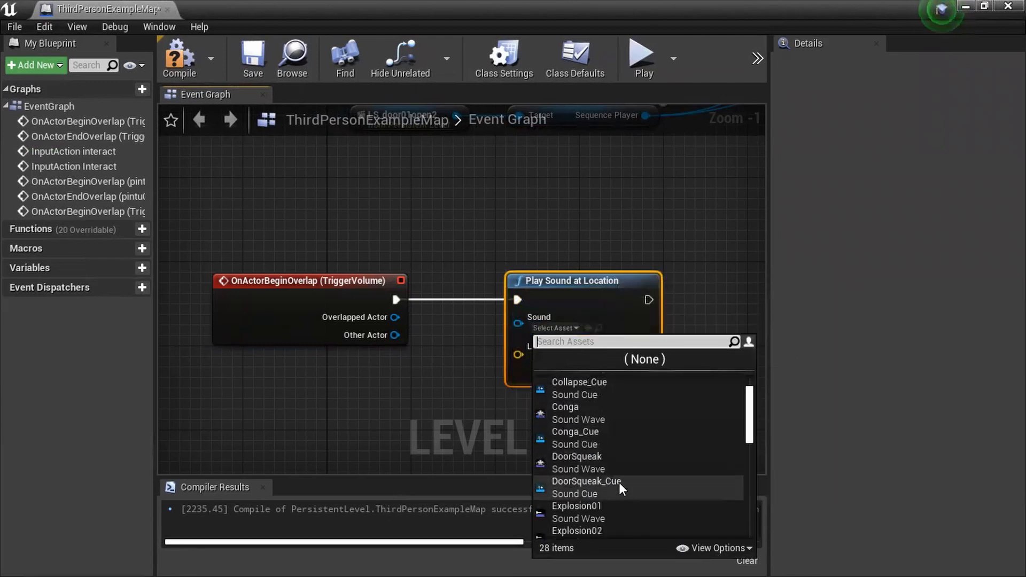
pyautogui.scroll(-1, 619, 482)
pyautogui.scroll(-1, 626, 498)
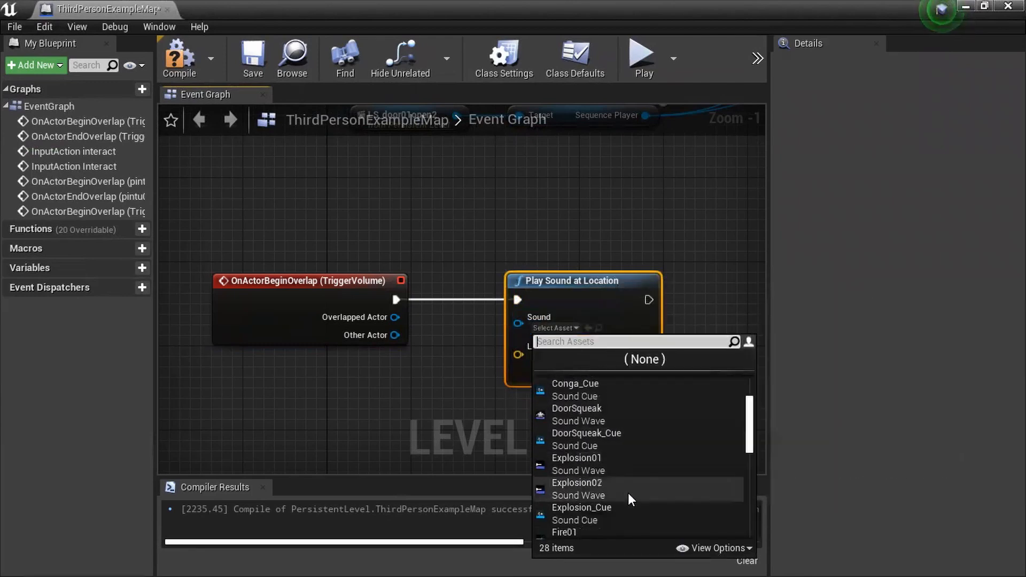
pyautogui.click(637, 512)
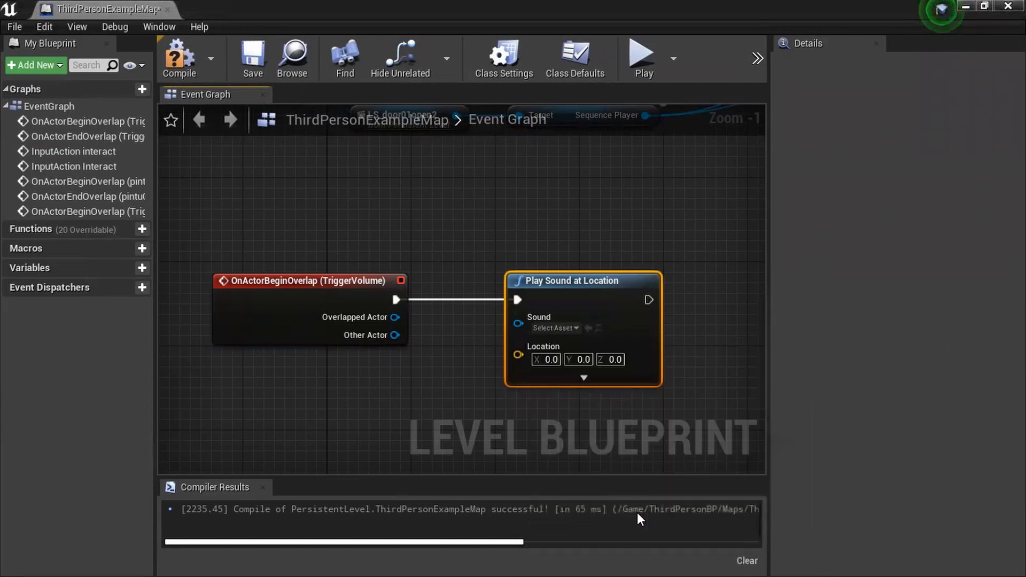
pyautogui.click(178, 64)
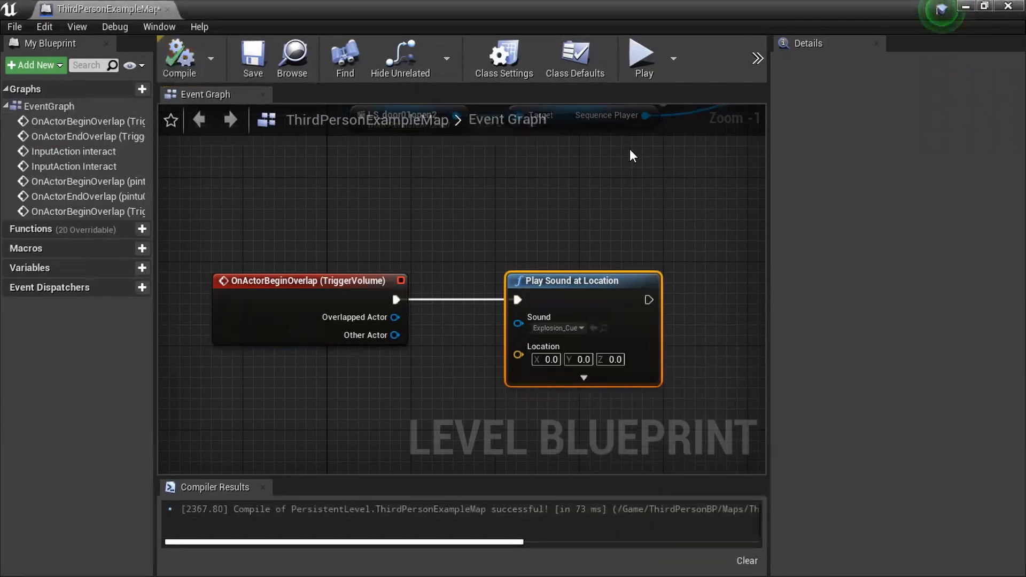
# Step: Play-test the level by running the character up the stairs and repeatedly through the Trigger Volume, including past the door, and stop the simulation
pyautogui.hotkey('alt', 'Tab')
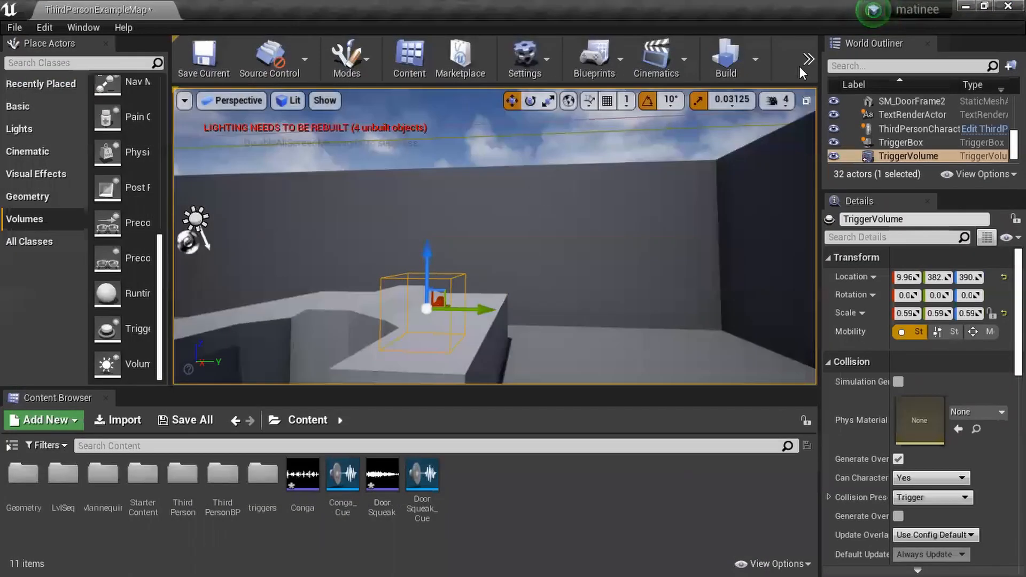
pyautogui.click(808, 59)
pyautogui.click(828, 87)
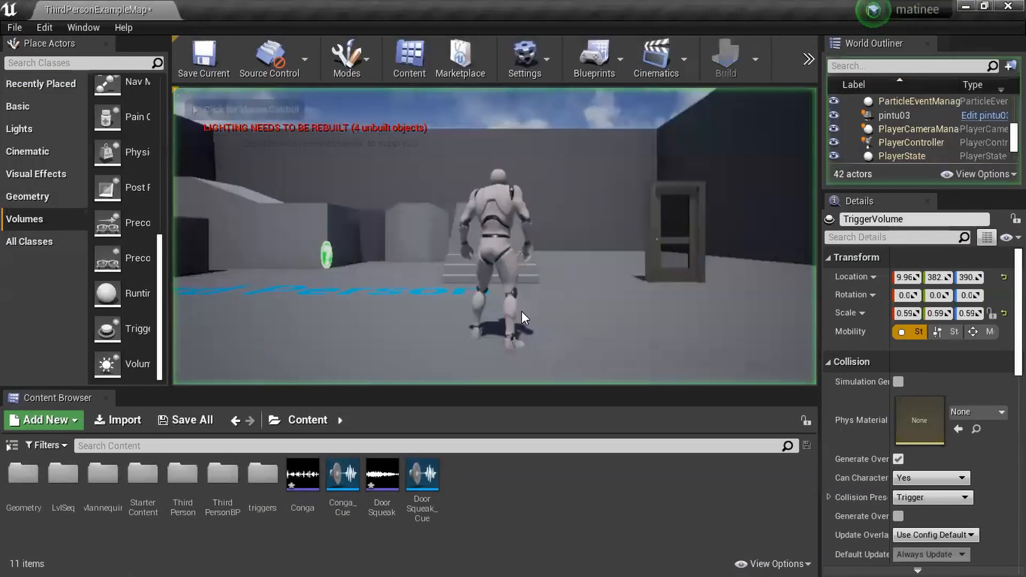
pyautogui.press('w')
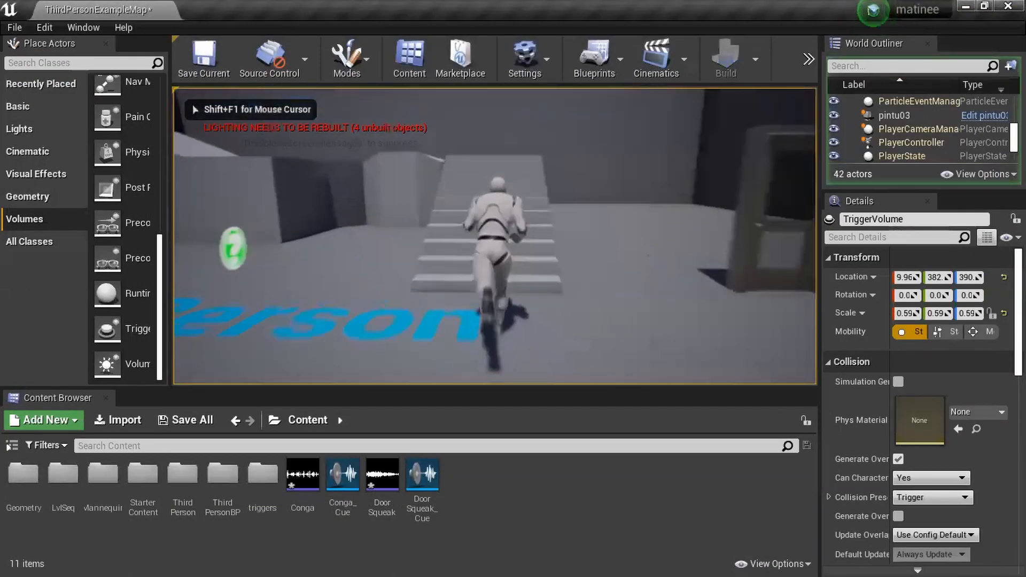
pyautogui.press('w')
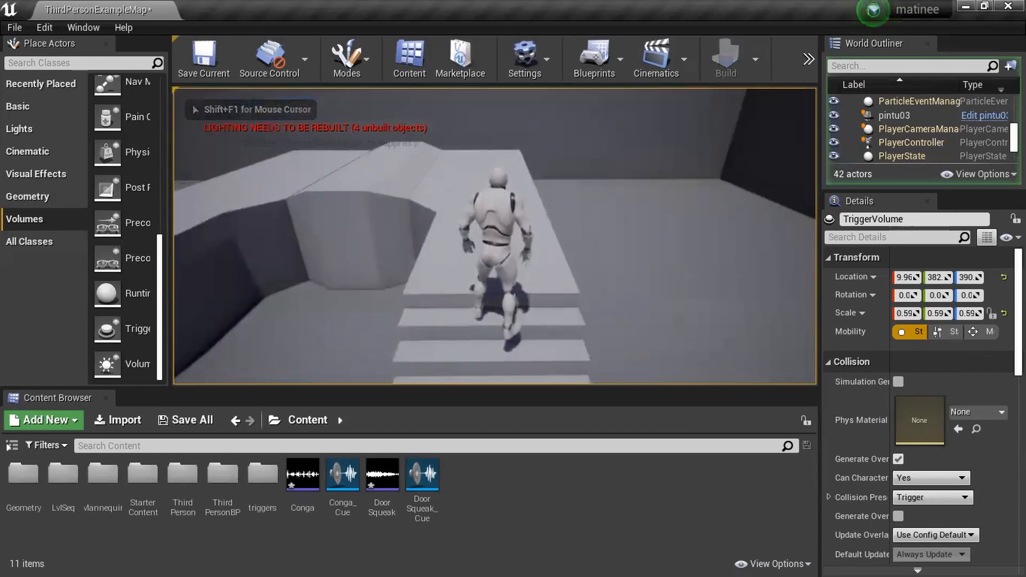
pyautogui.press('w')
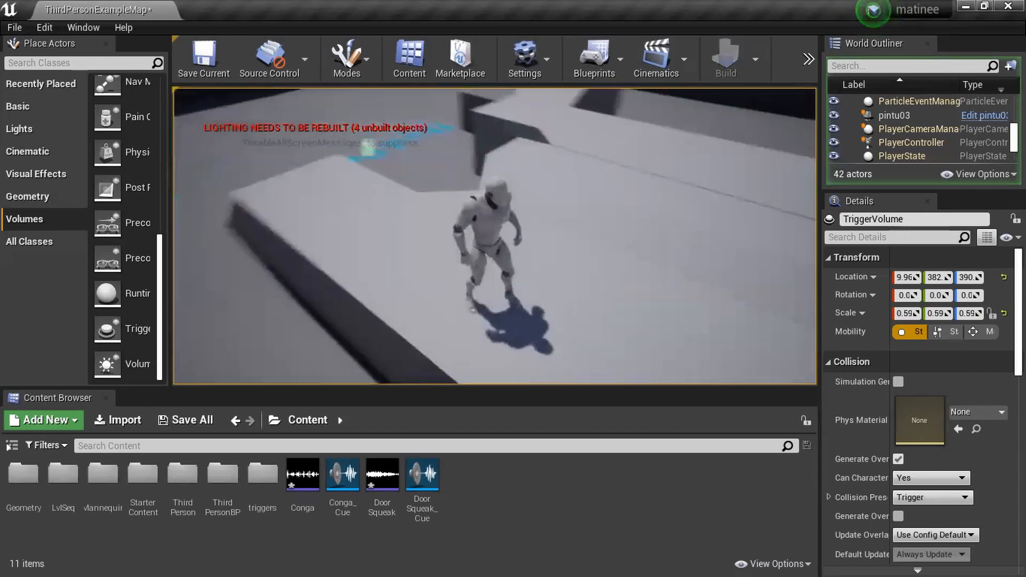
pyautogui.press('w')
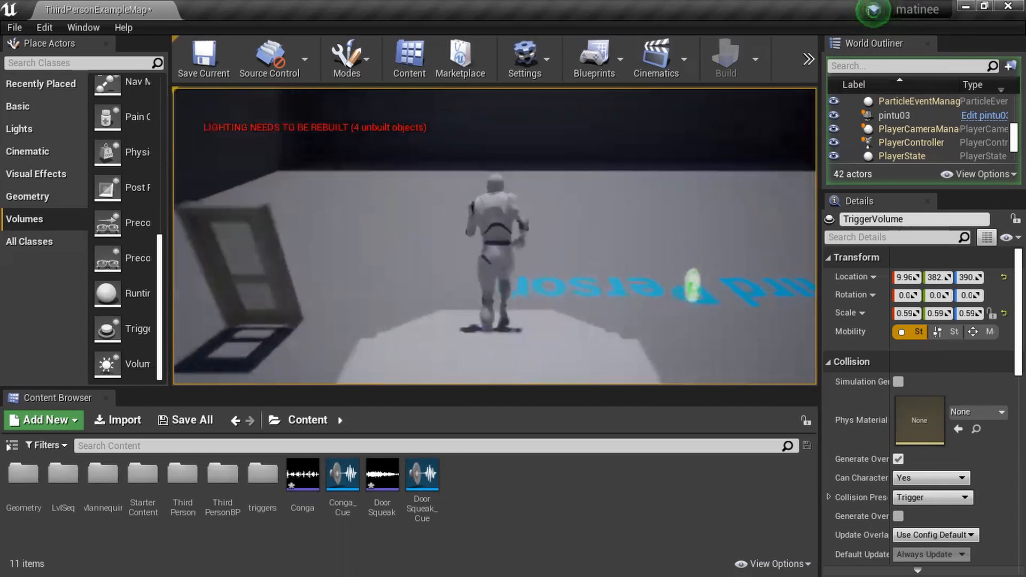
pyautogui.press('d')
pyautogui.press('w')
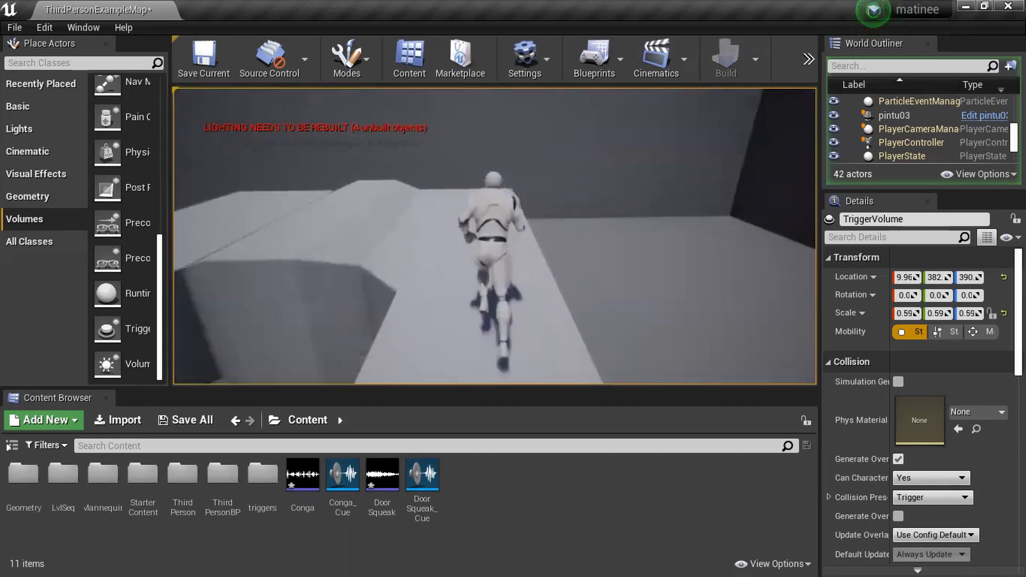
pyautogui.press('a')
pyautogui.press('s')
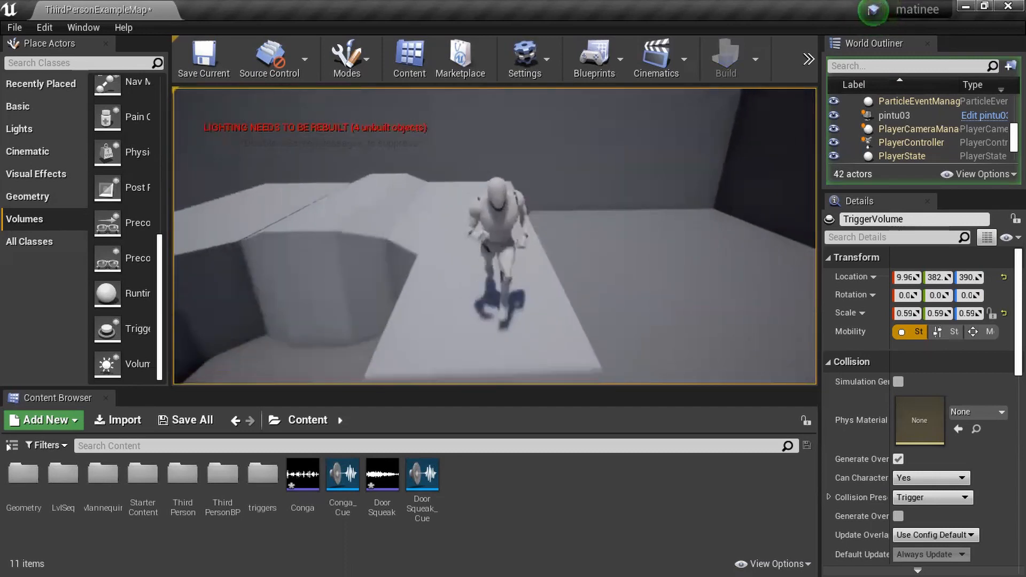
pyautogui.press('d')
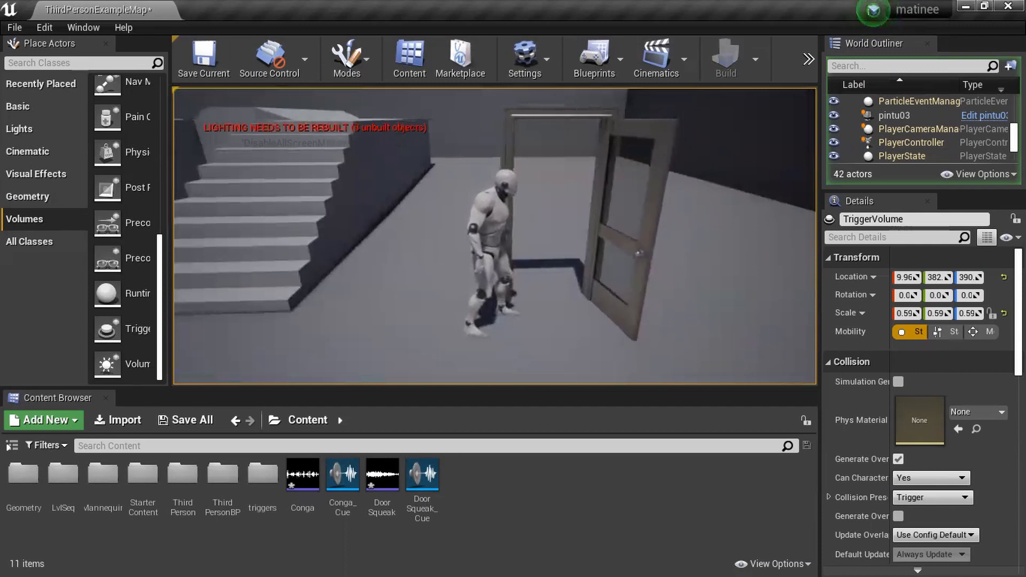
pyautogui.press('w')
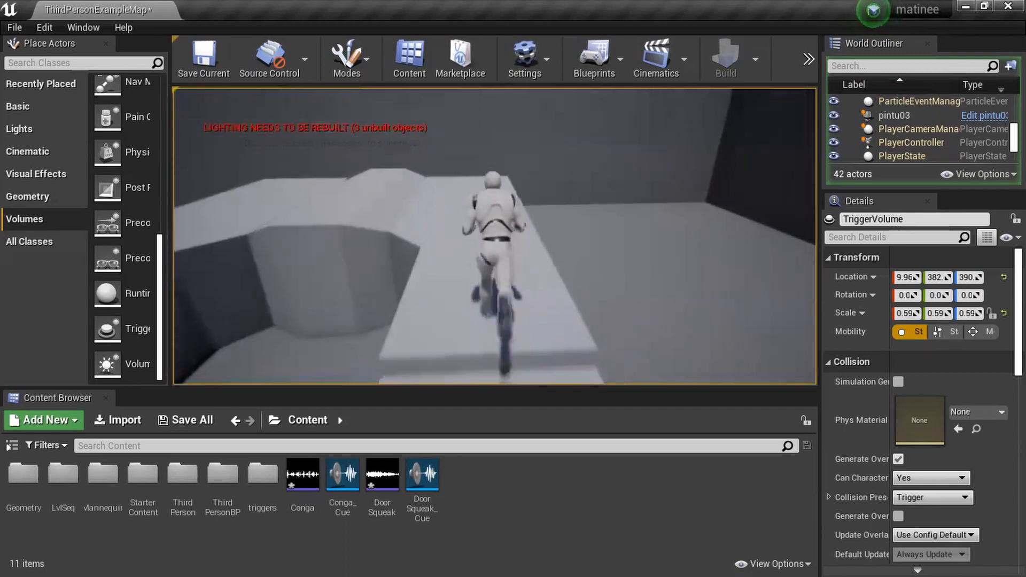
pyautogui.press('s')
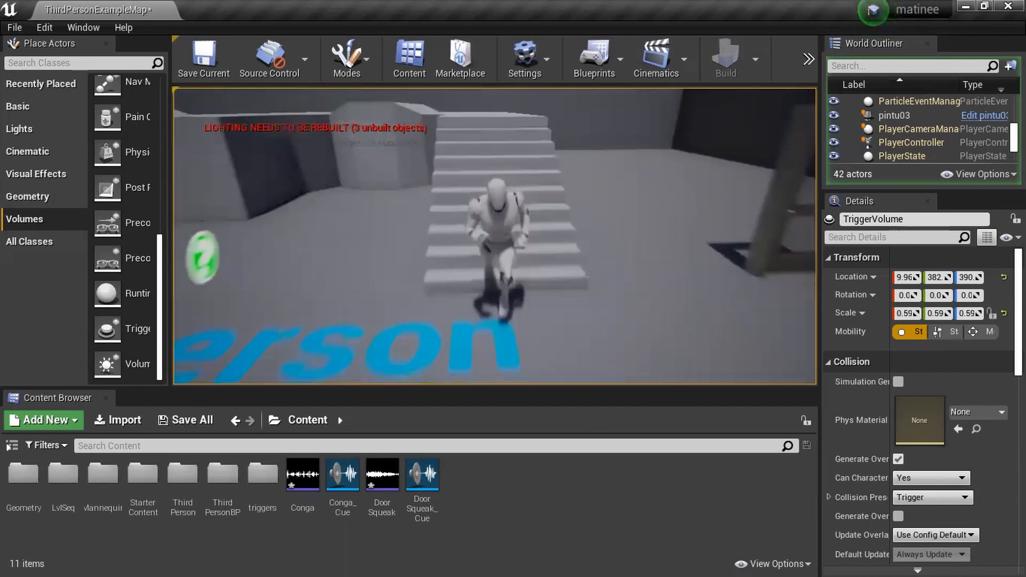
pyautogui.press('w')
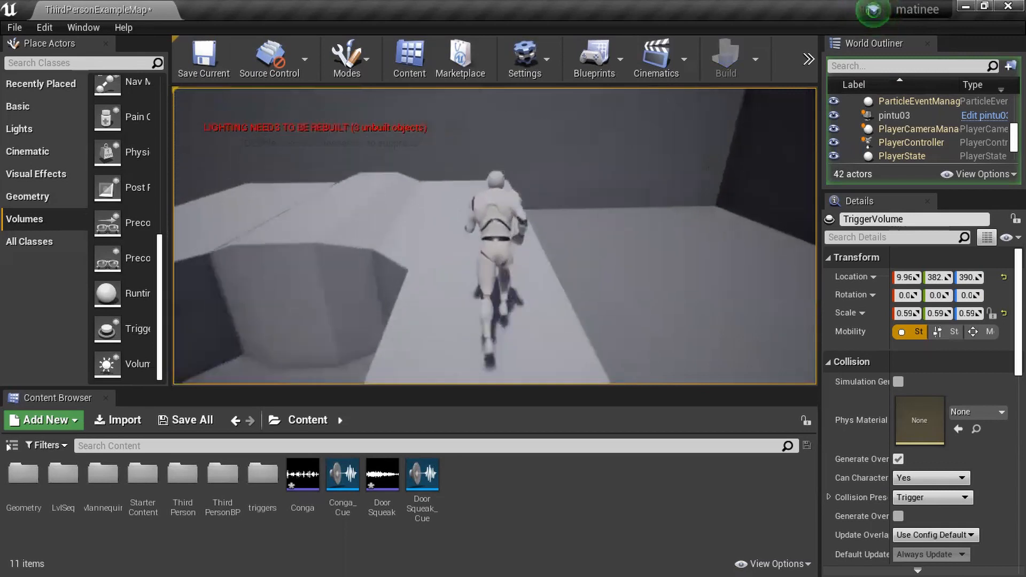
pyautogui.press('d')
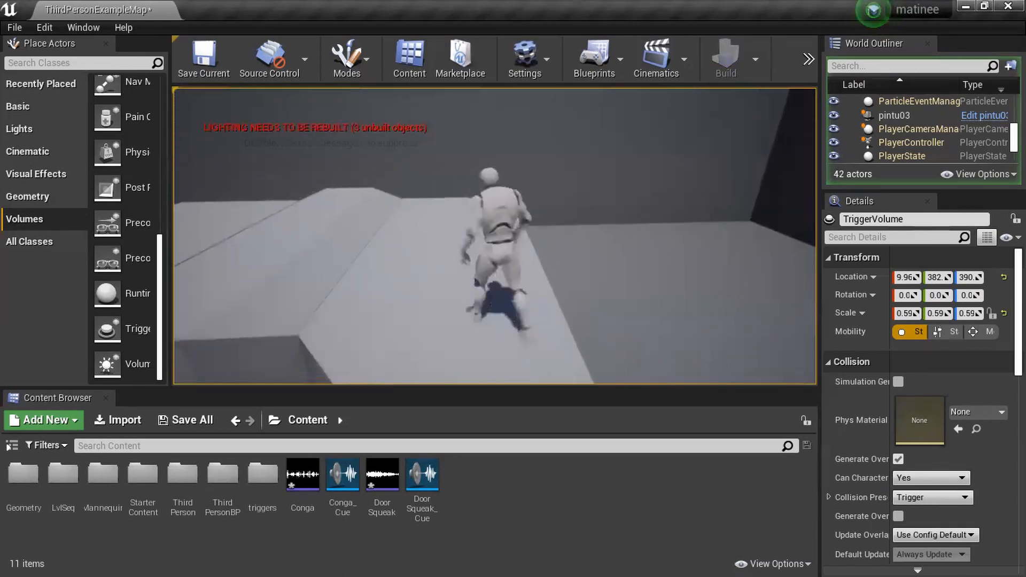
pyautogui.press('Escape')
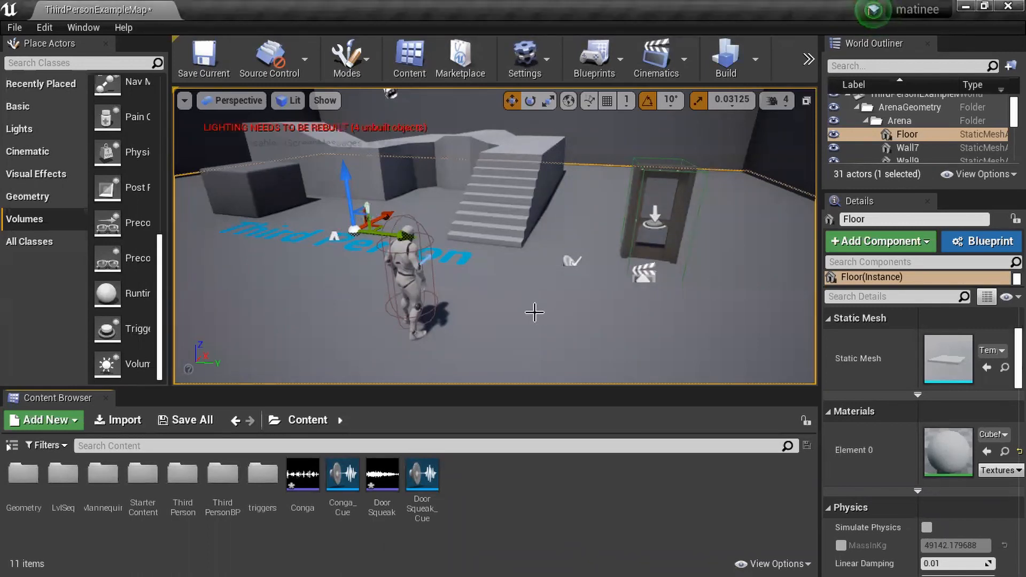
# Step: Place a new Trigger Volume on the floor near the room corner behind the door
pyautogui.moveTo(534, 308); pyautogui.dragTo(533, 309, button='right')
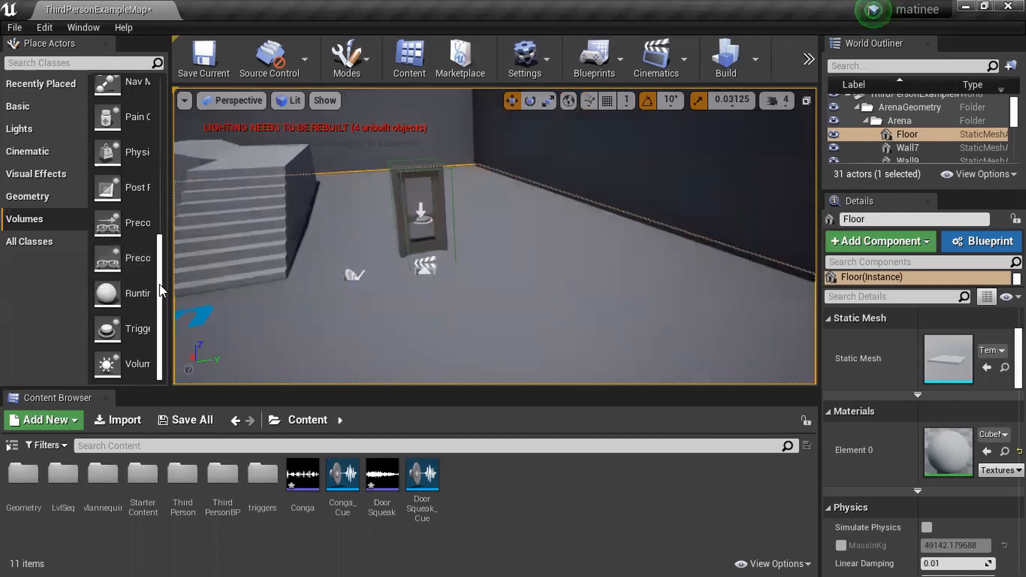
pyautogui.moveTo(107, 329); pyautogui.dragTo(467, 182)
pyautogui.scroll(5, 467, 182)
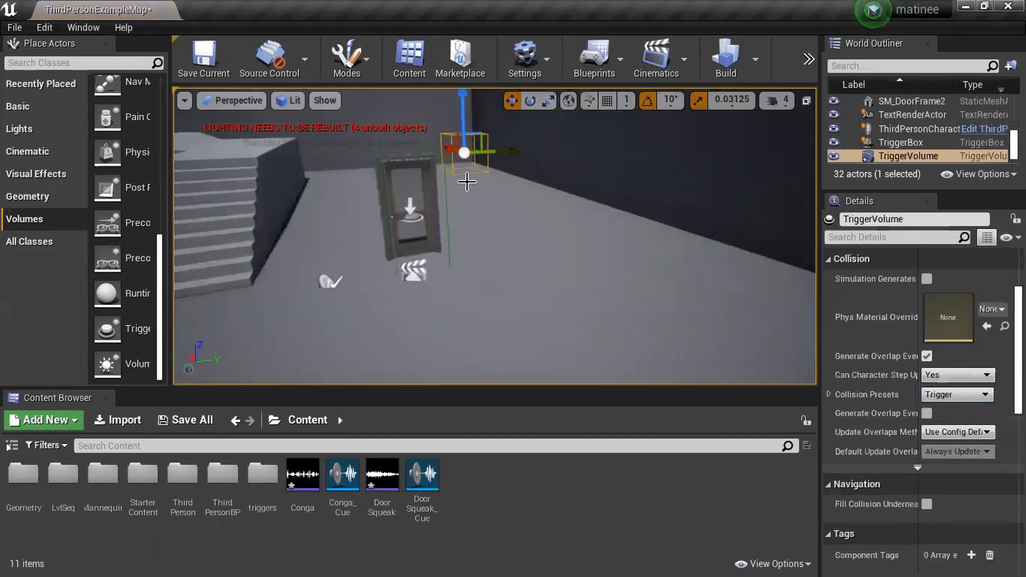
pyautogui.moveTo(460, 140); pyautogui.dragTo(545, 184, button='right')
pyautogui.press('e')
pyautogui.press('w')
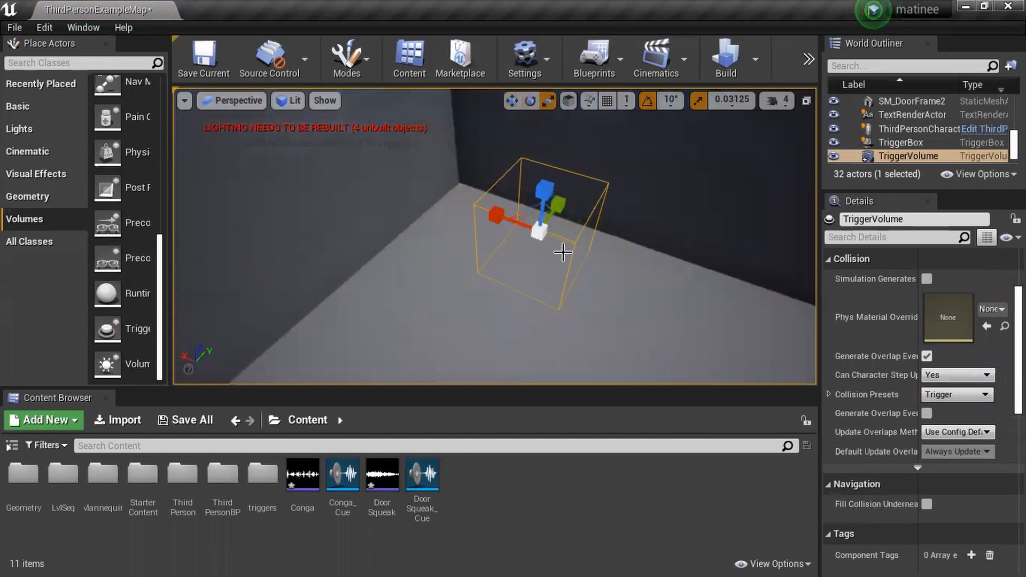
# Step: Scale the new Trigger Volume up uniformly and move it into the room corner, raised so that it stands above the floor
pyautogui.press('r')
pyautogui.moveTo(540, 231); pyautogui.dragTo(545, 265)
pyautogui.press('w')
pyautogui.moveTo(557, 205); pyautogui.dragTo(534, 235)
pyautogui.moveTo(454, 243); pyautogui.dragTo(450, 242)
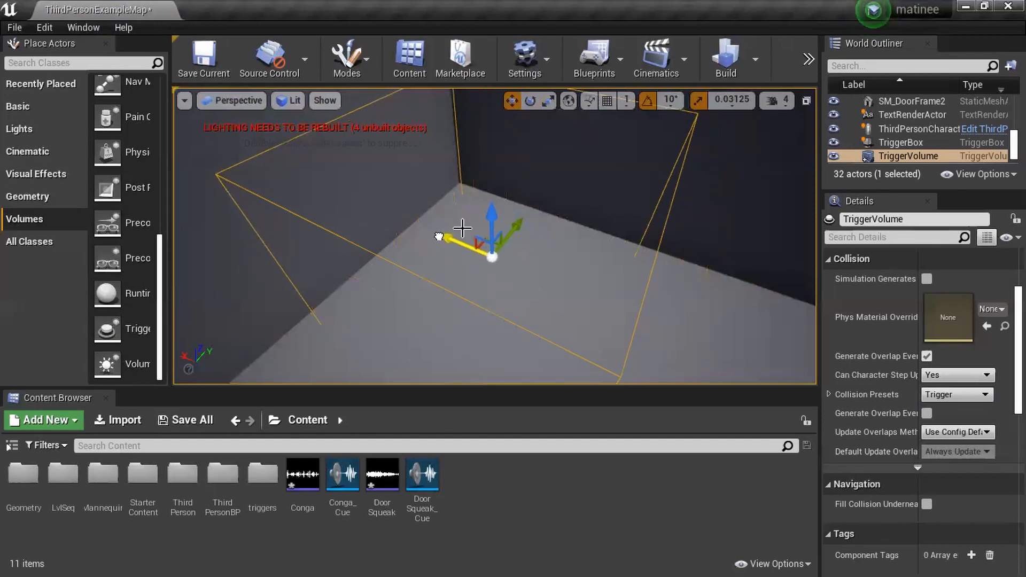
pyautogui.moveTo(488, 203); pyautogui.dragTo(492, 126)
pyautogui.press('e')
pyautogui.moveTo(593, 195); pyautogui.dragTo(621, 245, button='right')
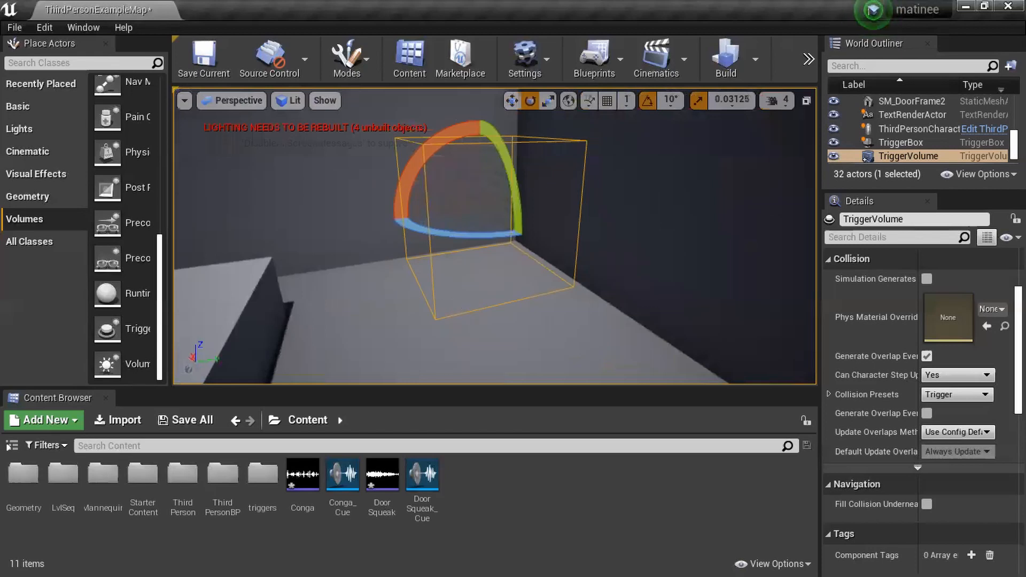
# Step: Open the Level Blueprint and bring up the empty area of the Event Graph beneath the existing nodes
pyautogui.click(621, 68)
pyautogui.click(642, 174)
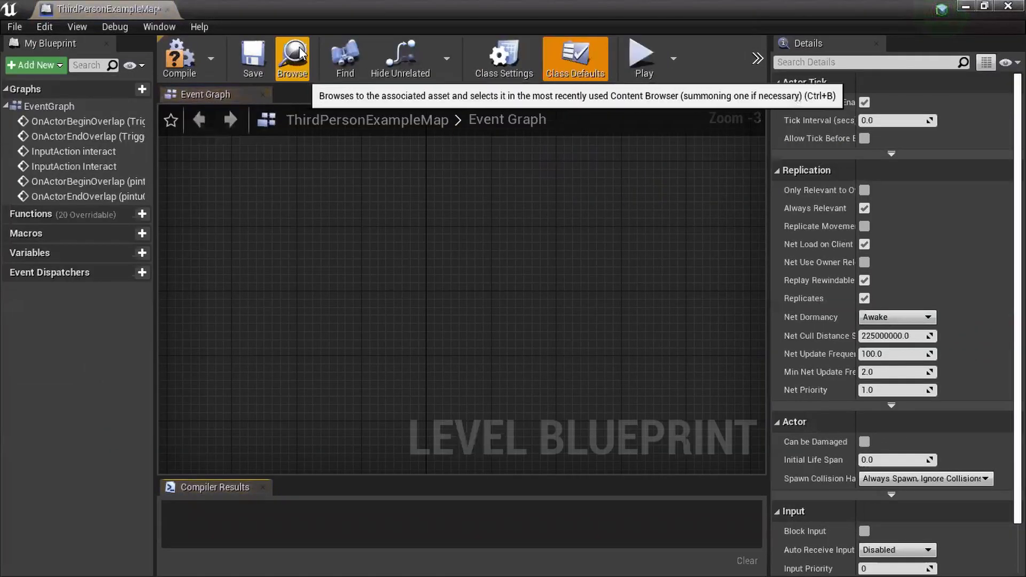
pyautogui.doubleClick(323, 31)
pyautogui.doubleClick(601, 149)
pyautogui.scroll(2, 357, 236)
pyautogui.scroll(-8, 357, 235)
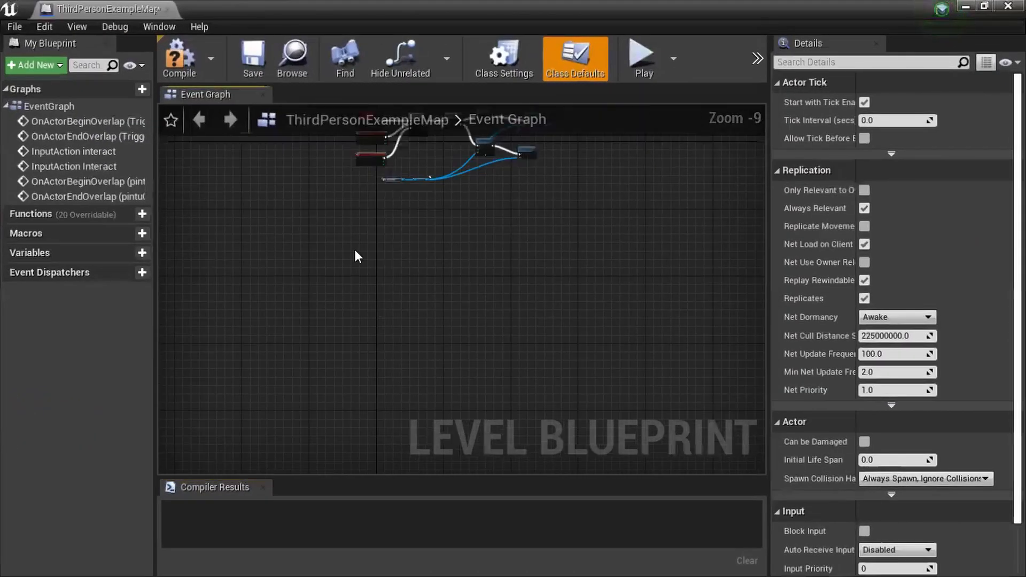
# Step: Add an On Actor Begin Overlap event for the new Trigger Volume in the empty graph area
pyautogui.rightClick(355, 251)
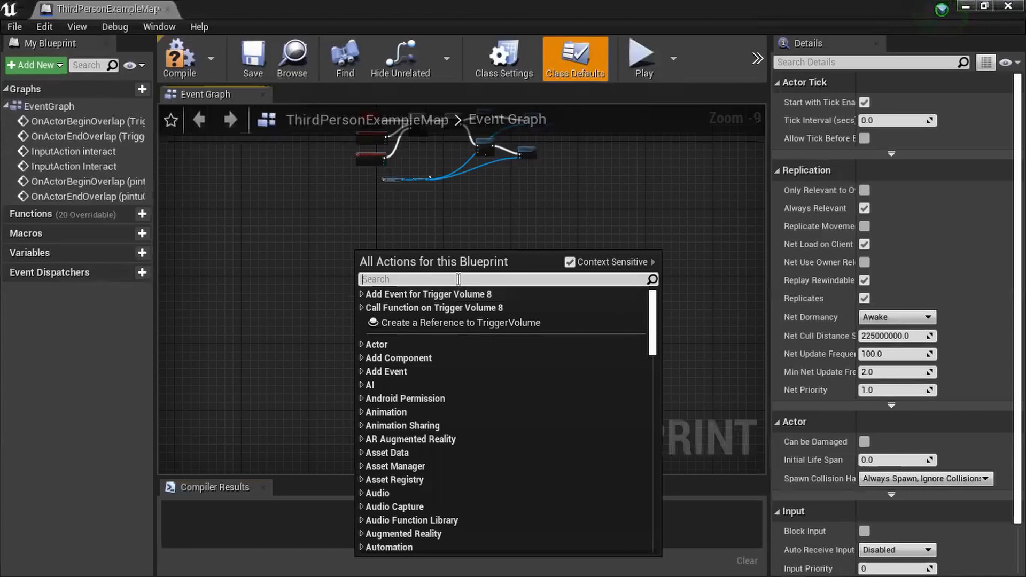
pyautogui.write('begi')
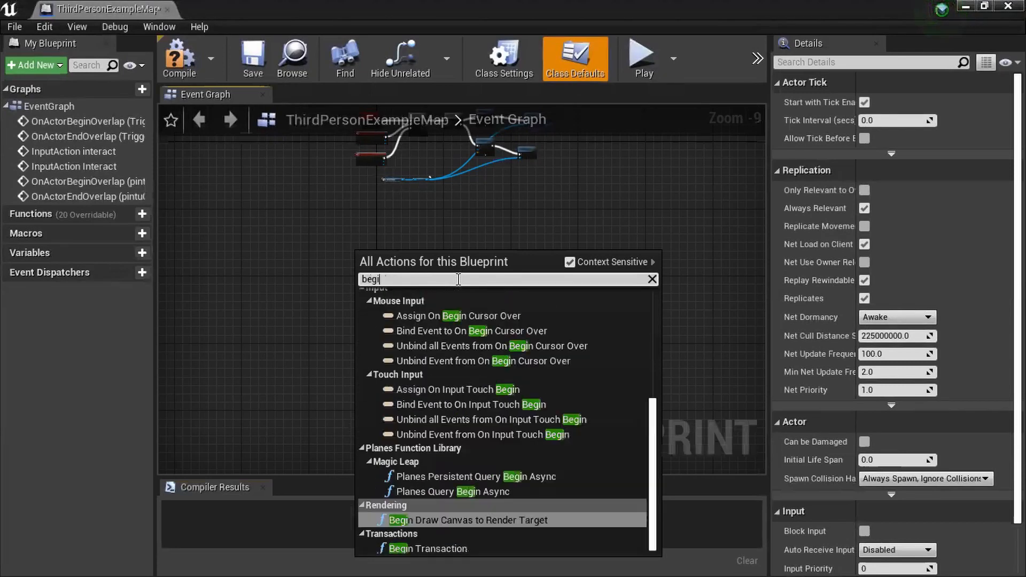
pyautogui.write('n over')
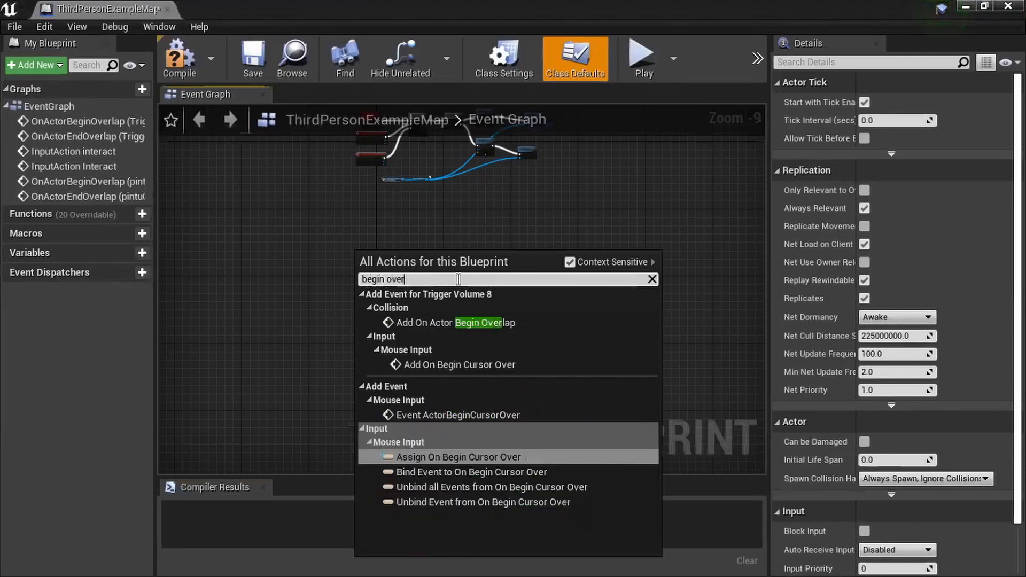
pyautogui.click(463, 324)
# Step: Connect a Cast To ThirdPersonCharacter node to the overlap event's execution output and place it beside the event
pyautogui.scroll(2, 390, 267)
pyautogui.scroll(7, 383, 262)
pyautogui.moveTo(402, 300); pyautogui.dragTo(344, 340, button='right')
pyautogui.moveTo(357, 257); pyautogui.dragTo(482, 257)
pyautogui.write('cast')
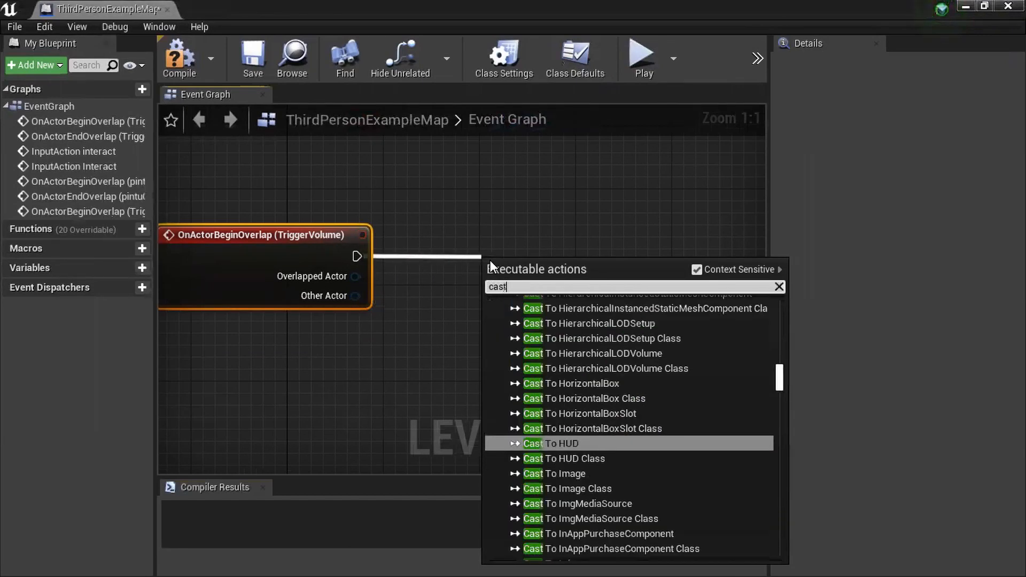
pyautogui.write(' to')
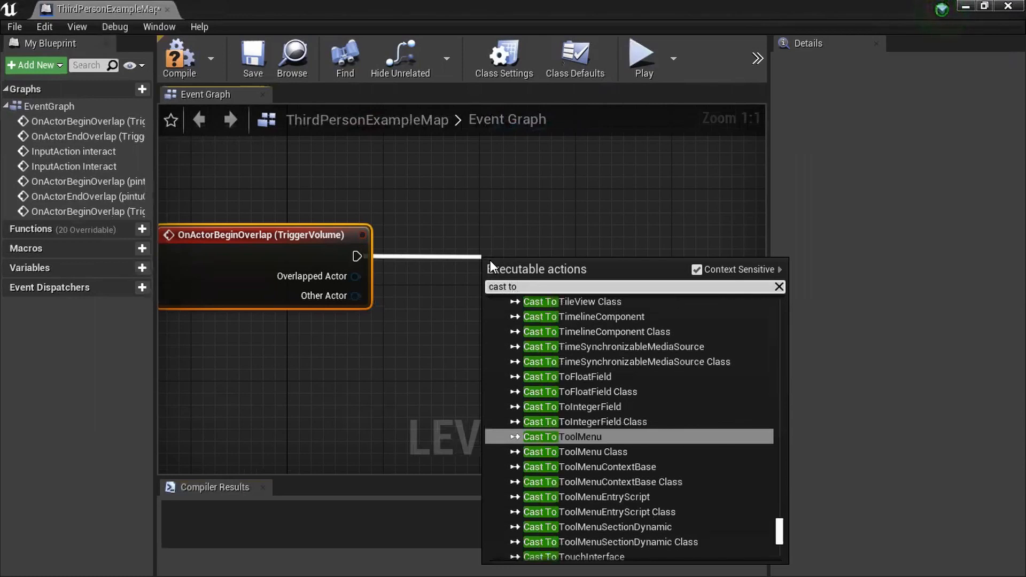
pyautogui.write(' thi')
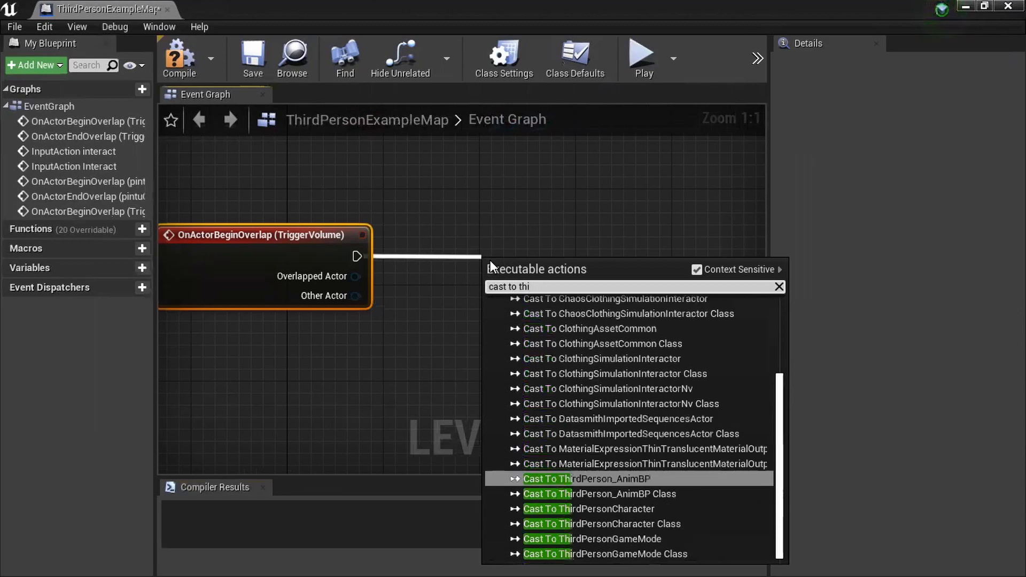
pyautogui.click(574, 508)
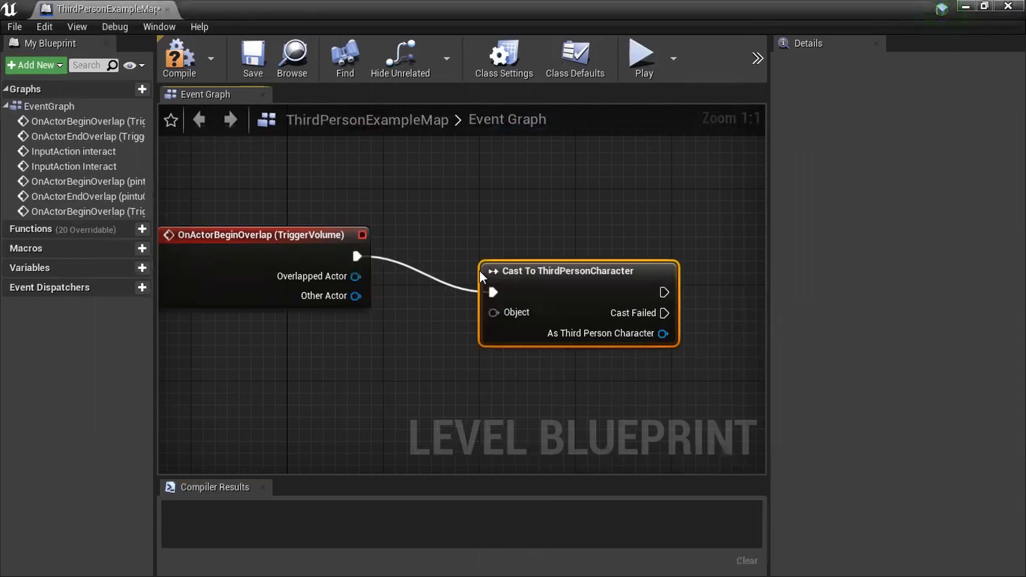
pyautogui.moveTo(555, 270); pyautogui.dragTo(530, 246)
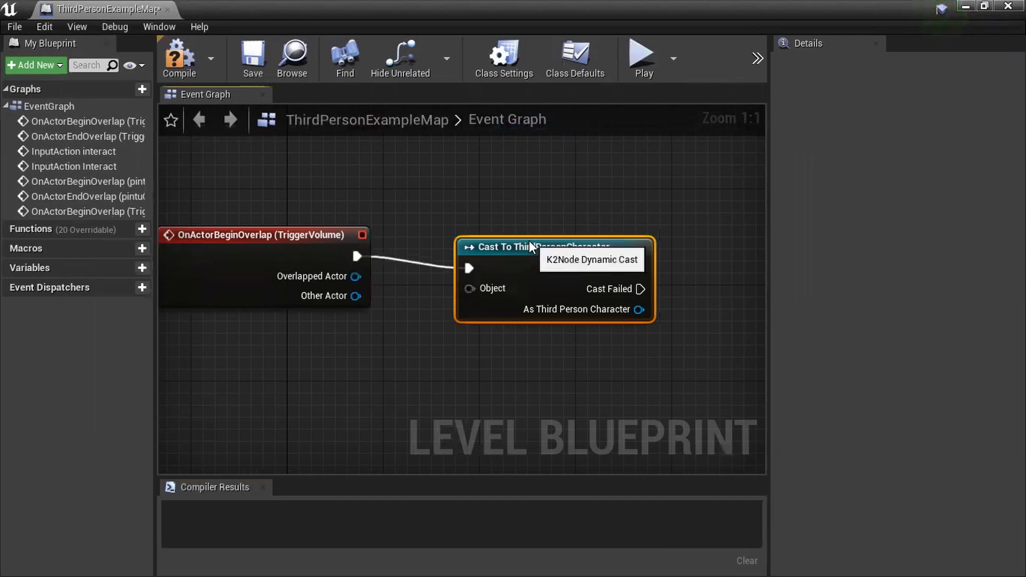
pyautogui.moveTo(643, 271)
pyautogui.mouseDown()
pyautogui.moveTo(698, 277)
pyautogui.moveTo(641, 266)
pyautogui.mouseUp()
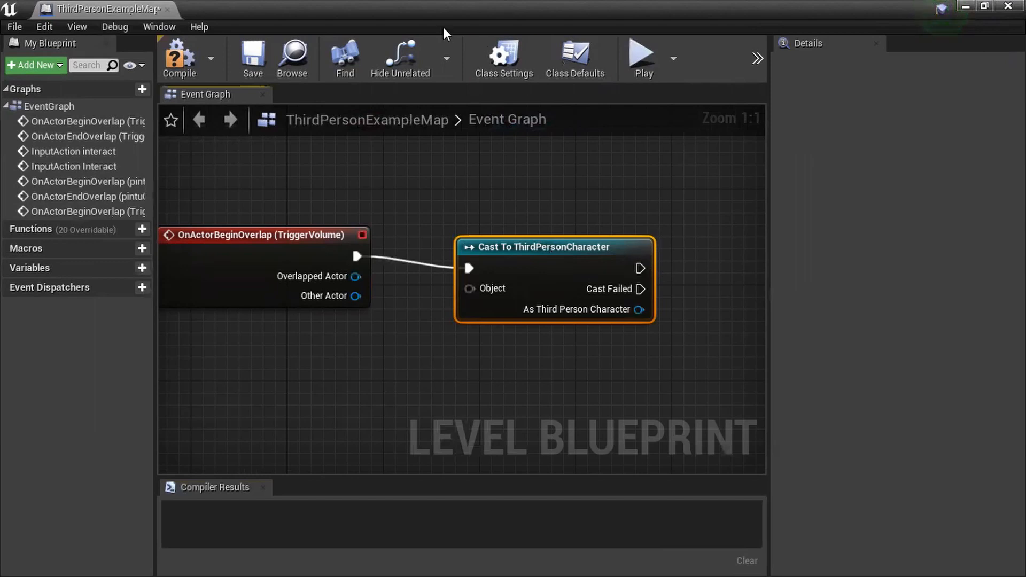
# Step: Select the Conga_Cue ambient sound in the level and return to the Level Blueprint with its window maximized
pyautogui.moveTo(444, 27); pyautogui.dragTo(540, 243)
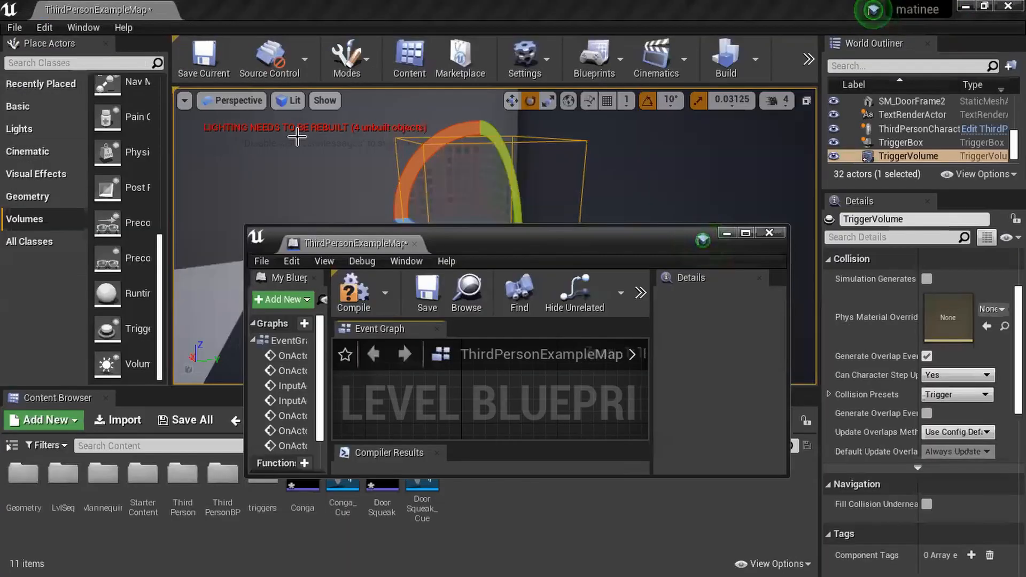
pyautogui.moveTo(605, 245); pyautogui.dragTo(639, 388)
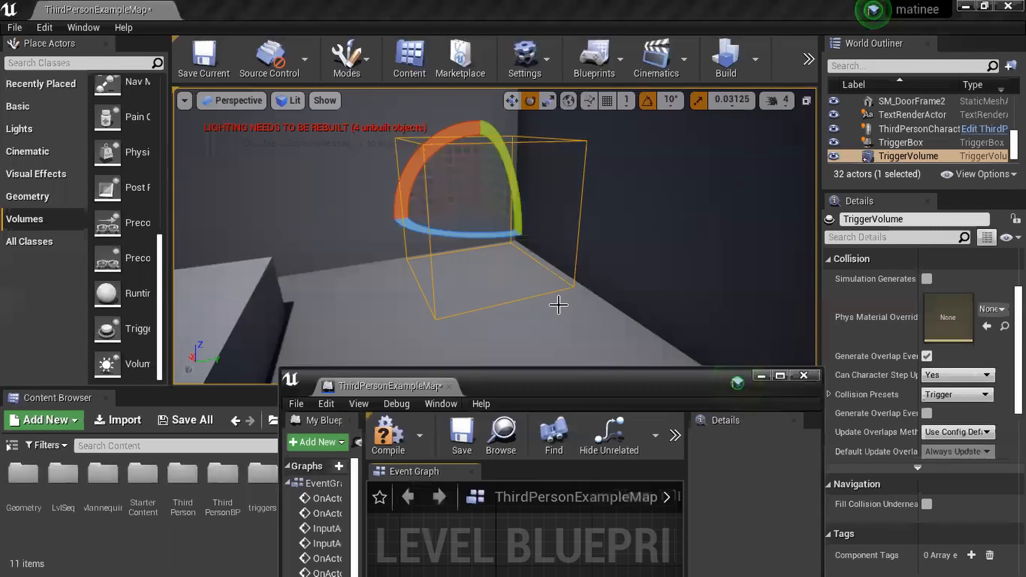
pyautogui.moveTo(535, 213); pyautogui.dragTo(438, 304, button='right')
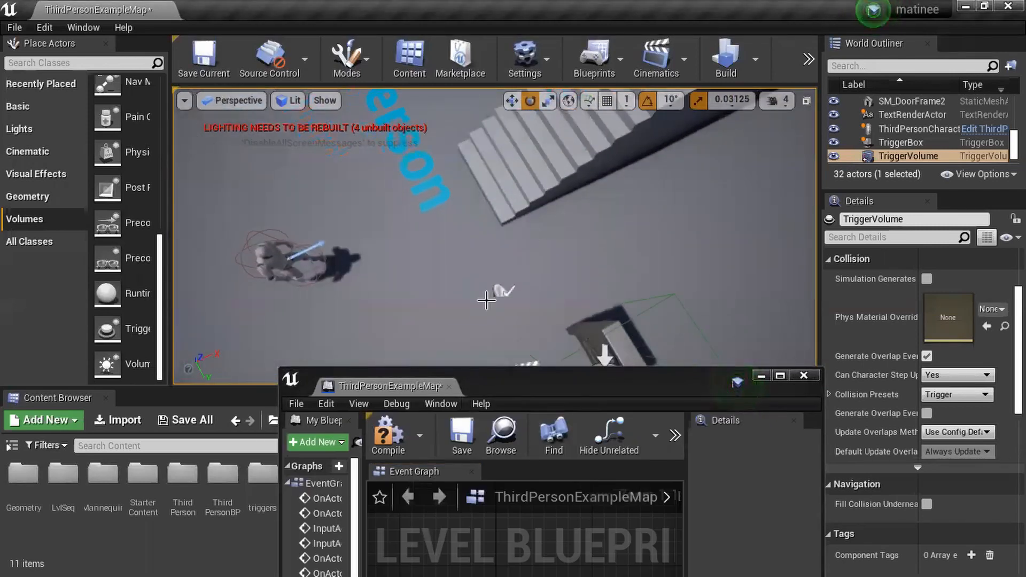
pyautogui.click(503, 290)
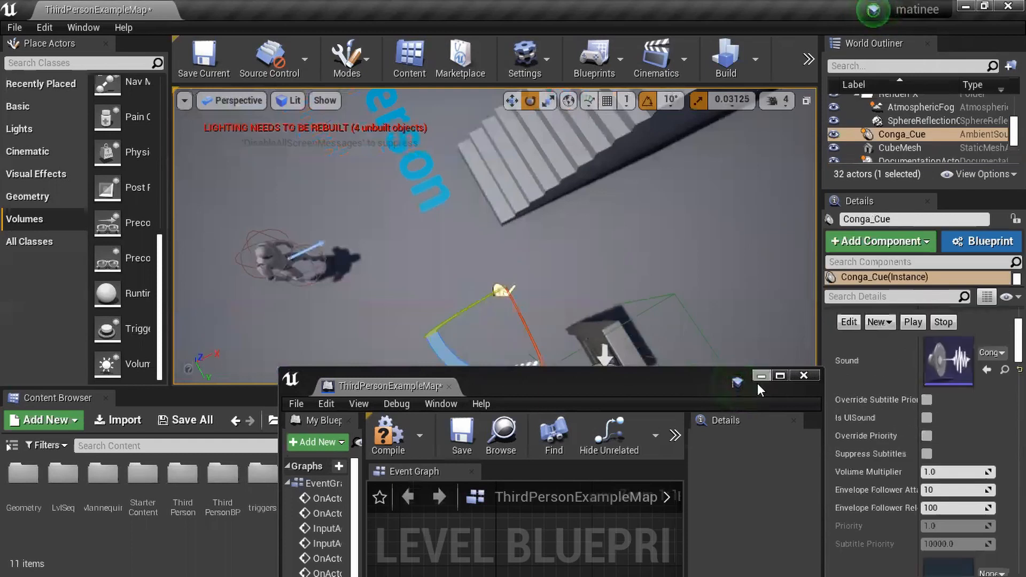
pyautogui.click(781, 375)
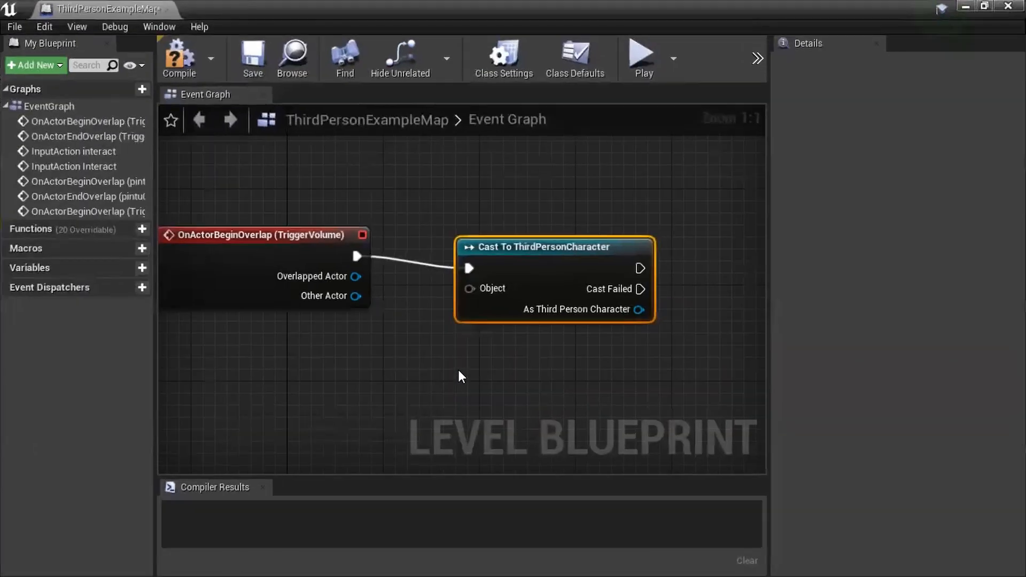
# Step: Create a reference to Conga_Cue in the Event Graph and add a Fade Out (AudioComponent) node from it
pyautogui.rightClick(337, 403)
pyautogui.click(418, 166)
pyautogui.moveTo(463, 376); pyautogui.dragTo(397, 319, button='right')
pyautogui.moveTo(325, 342); pyautogui.dragTo(690, 197)
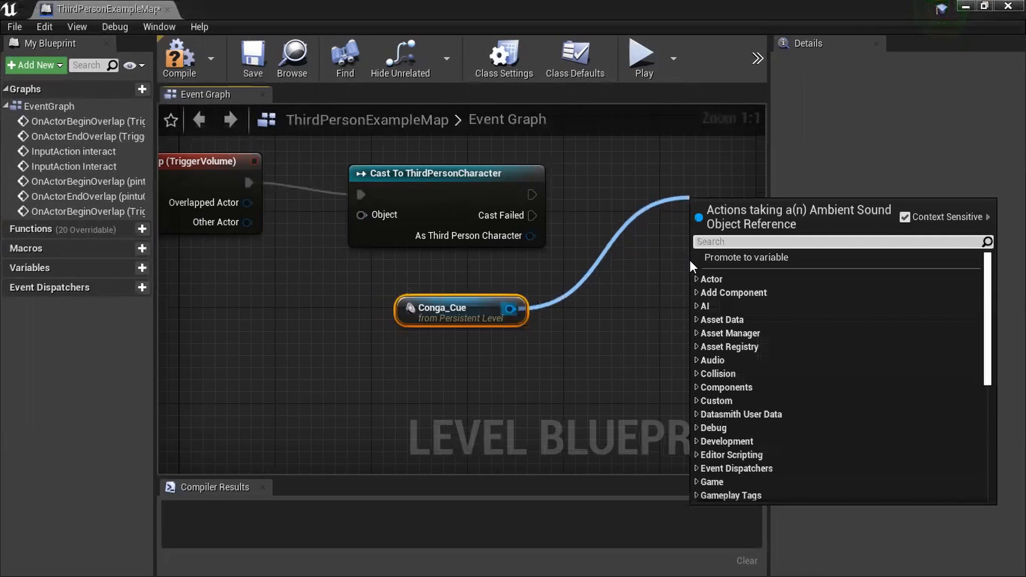
pyautogui.write('fade')
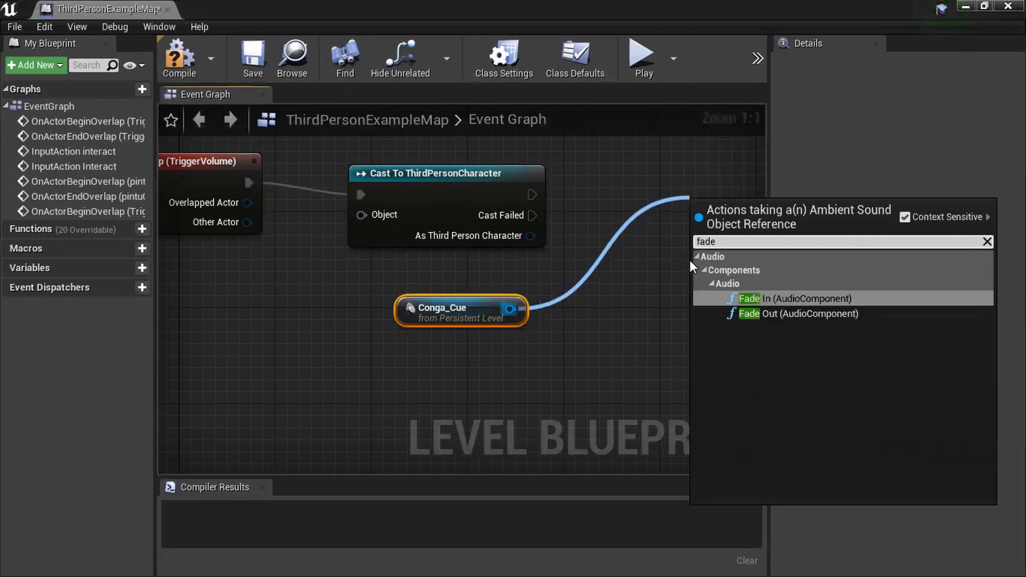
pyautogui.click(835, 315)
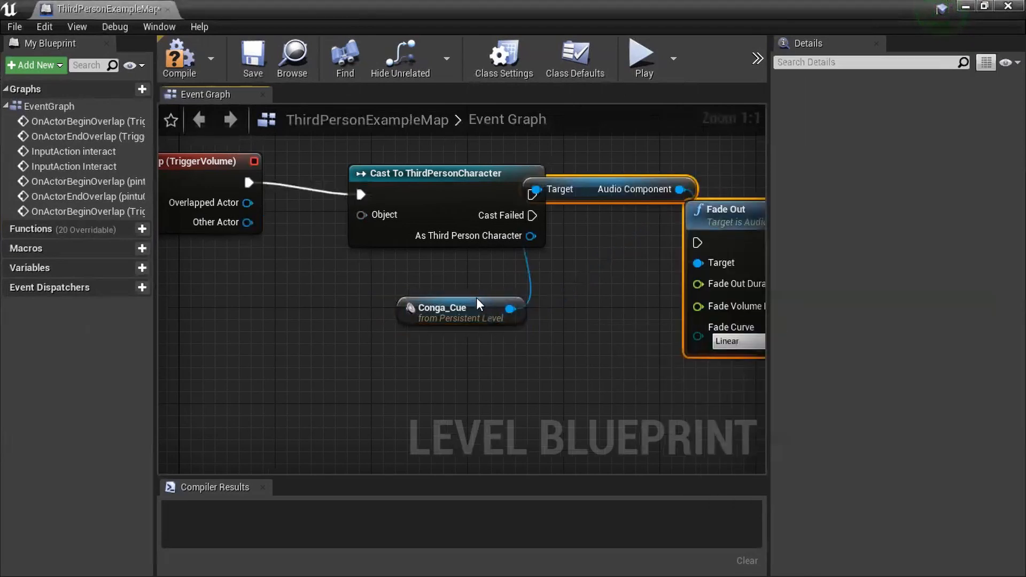
# Step: Place the Conga_Cue and Audio Component nodes below the cast and connect the cast's execution output to Fade Out
pyautogui.moveTo(476, 304); pyautogui.dragTo(344, 327)
pyautogui.moveTo(573, 189); pyautogui.dragTo(531, 344)
pyautogui.moveTo(697, 243); pyautogui.dragTo(529, 189)
pyautogui.scroll(-3, 588, 193)
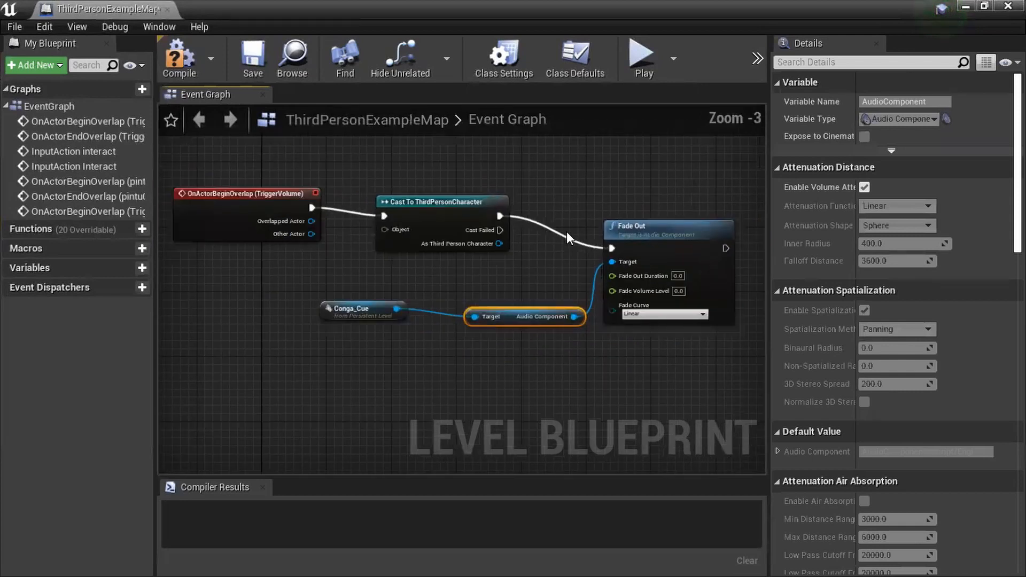
pyautogui.scroll(2, 566, 232)
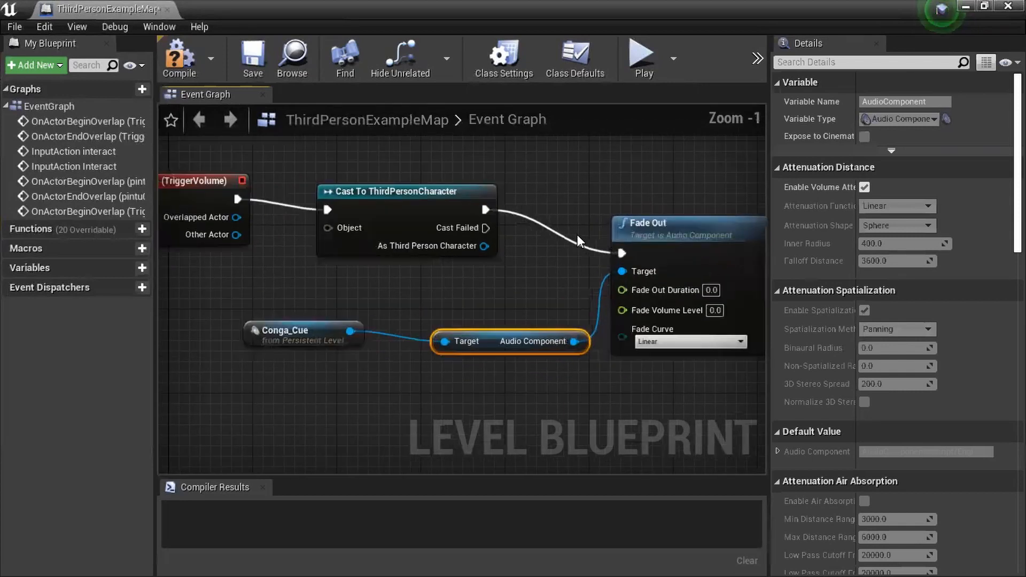
# Step: Set the Fade Out node's Fade Out Duration to 2.0
pyautogui.click(707, 291)
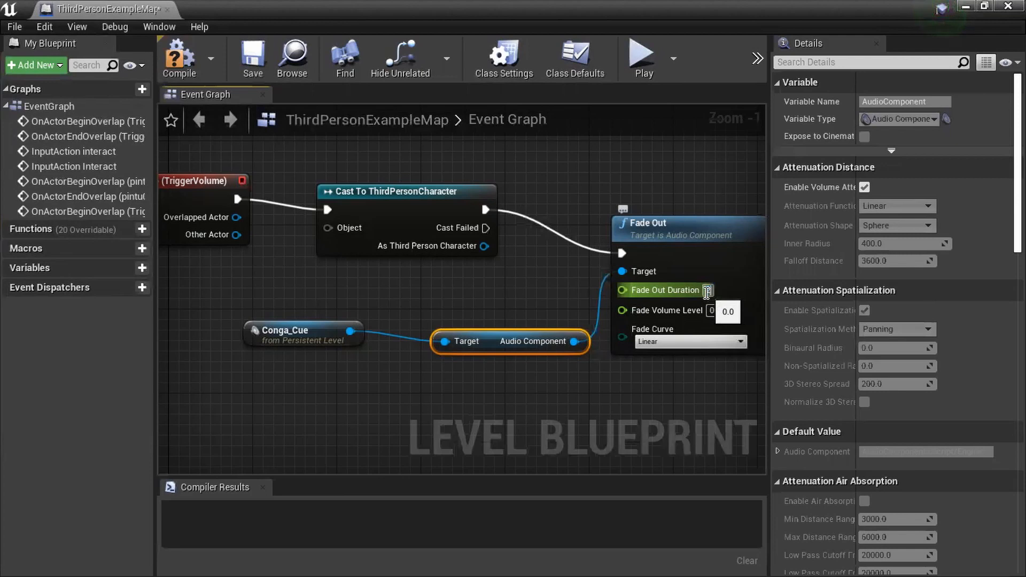
pyautogui.write('2')
pyautogui.press('Return')
pyautogui.click(673, 380)
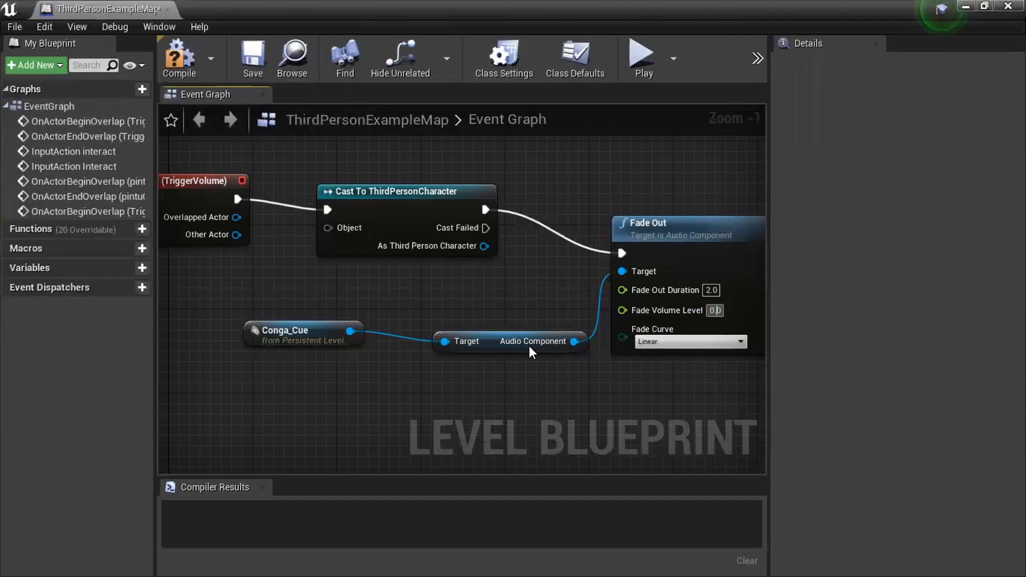
# Step: Line up the fade-out nodes, then connect the overlap event's Other Actor to the cast's Object input and compile
pyautogui.moveTo(267, 300); pyautogui.dragTo(403, 318)
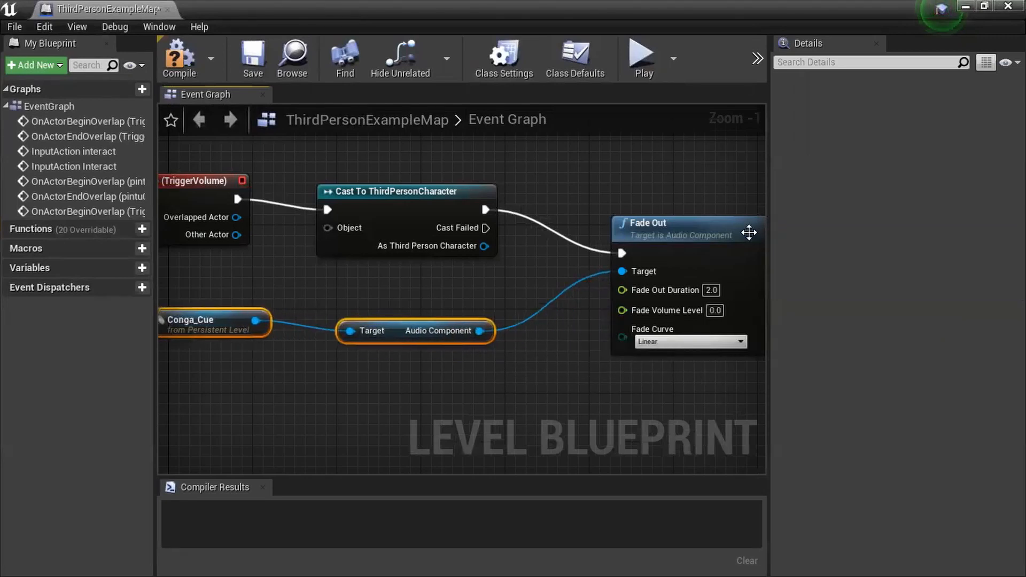
pyautogui.moveTo(748, 231); pyautogui.dragTo(729, 201)
pyautogui.moveTo(566, 363); pyautogui.dragTo(649, 255, button='right')
pyautogui.scroll(-2, 573, 374)
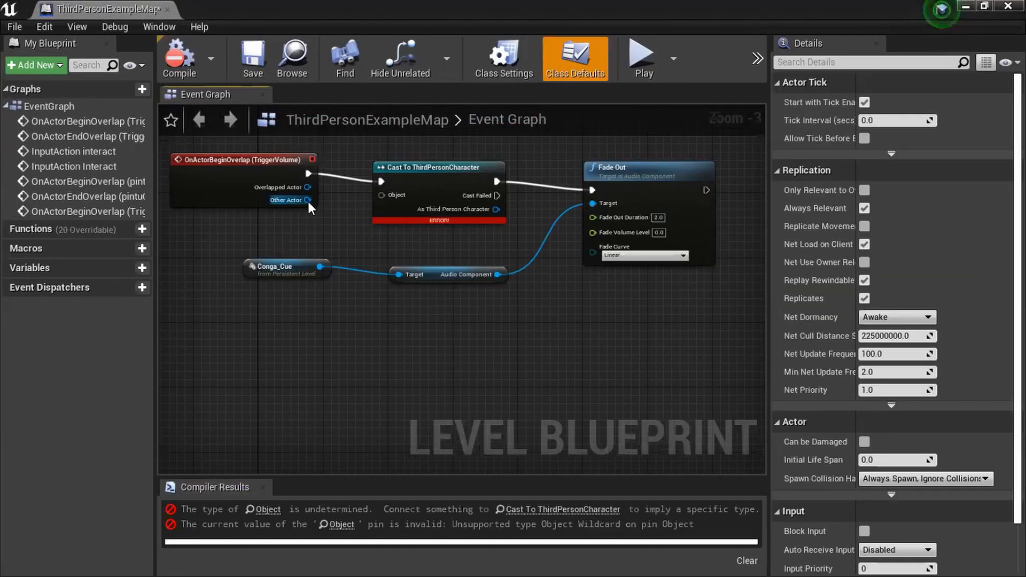
pyautogui.moveTo(307, 200); pyautogui.dragTo(381, 195)
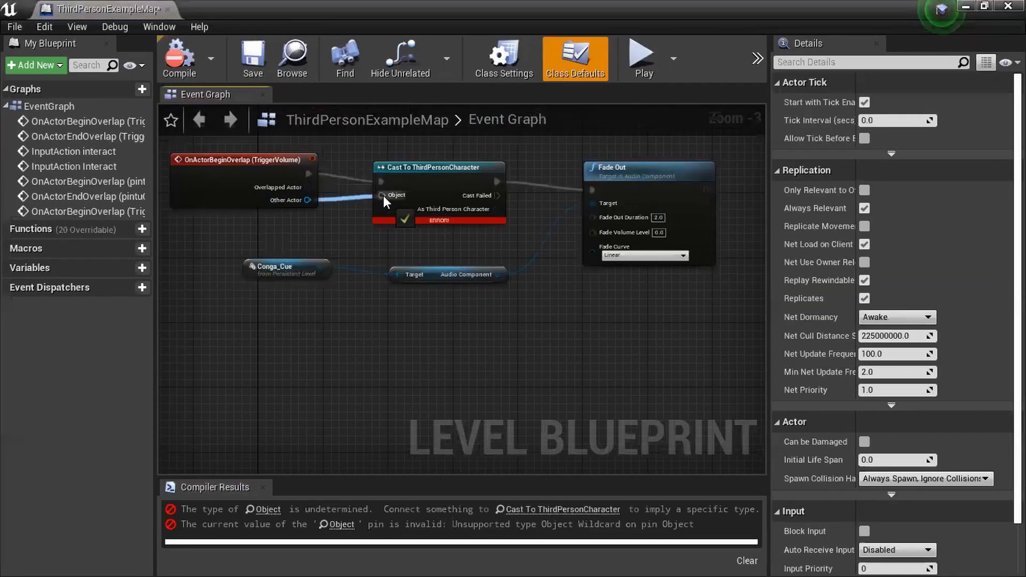
pyautogui.press('F7')
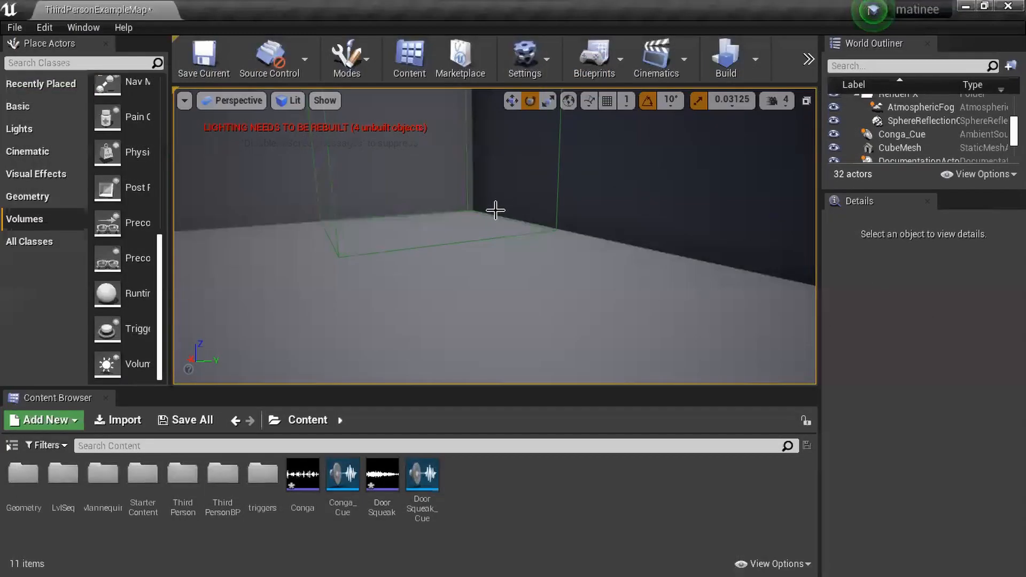
# Step: Play the level and run the character into and out of the corner trigger volume to test the Conga fade-out
pyautogui.click(807, 59)
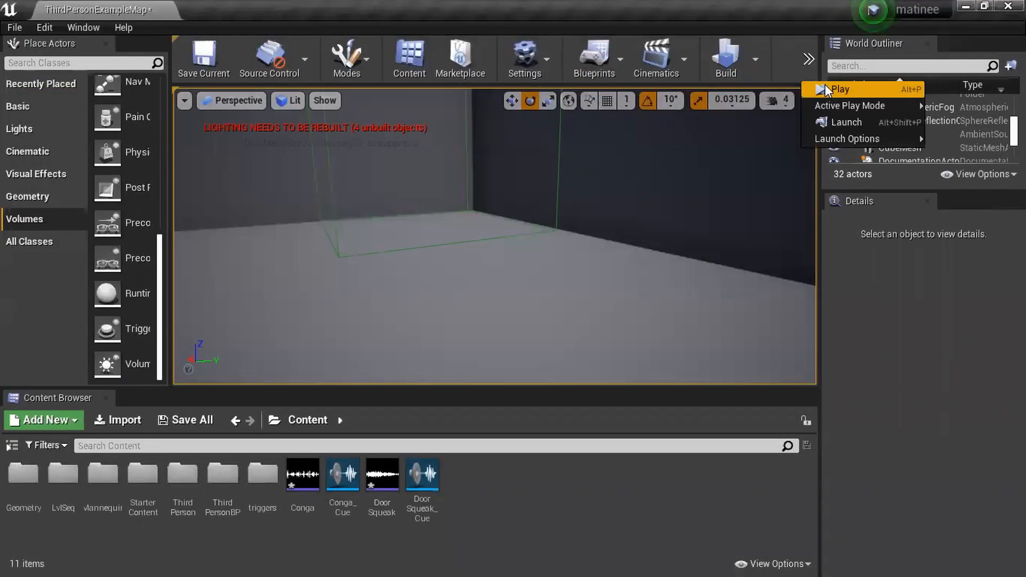
pyautogui.click(826, 84)
pyautogui.click(615, 302)
pyautogui.press('w')
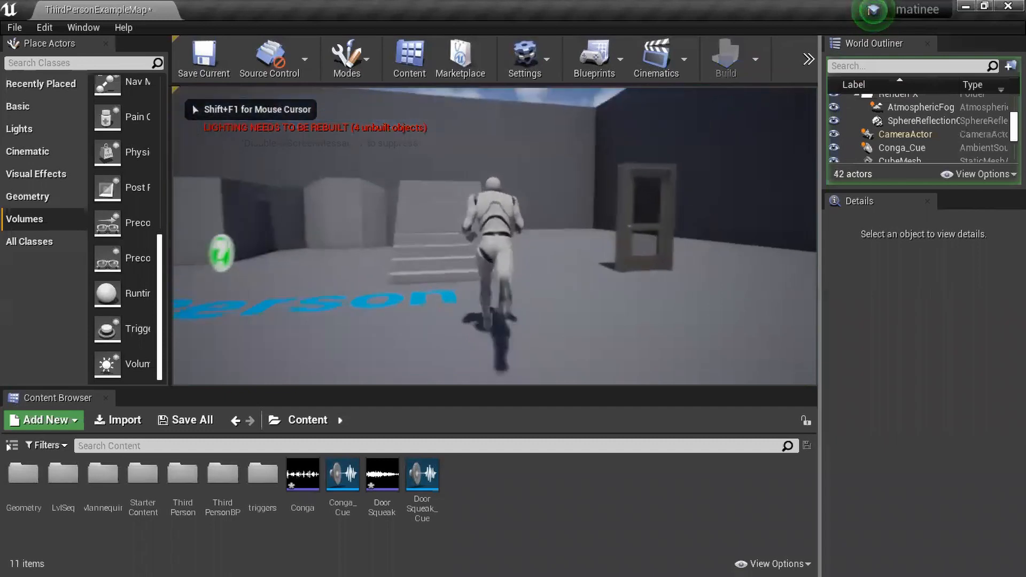
pyautogui.press('w')
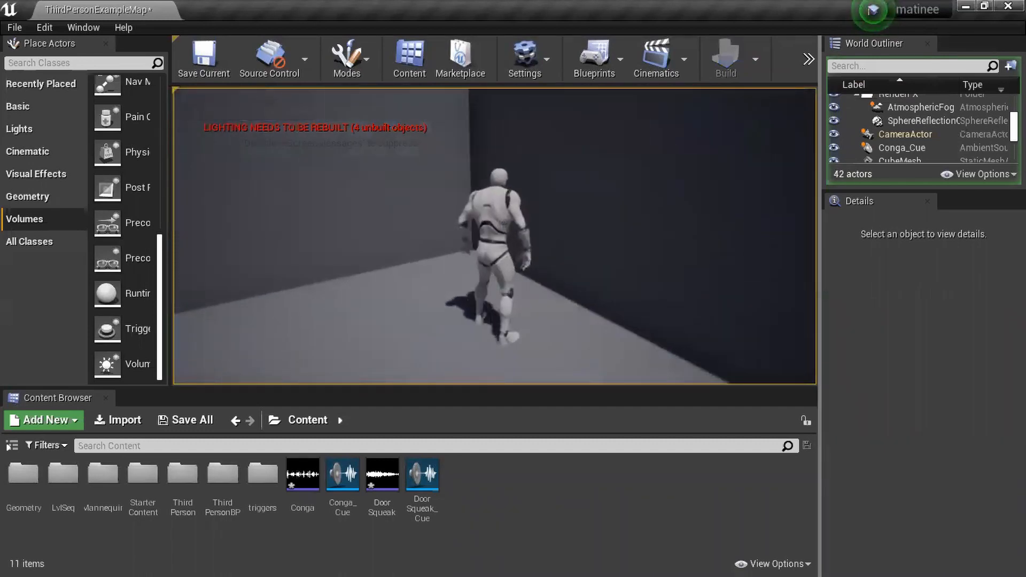
pyautogui.press('w')
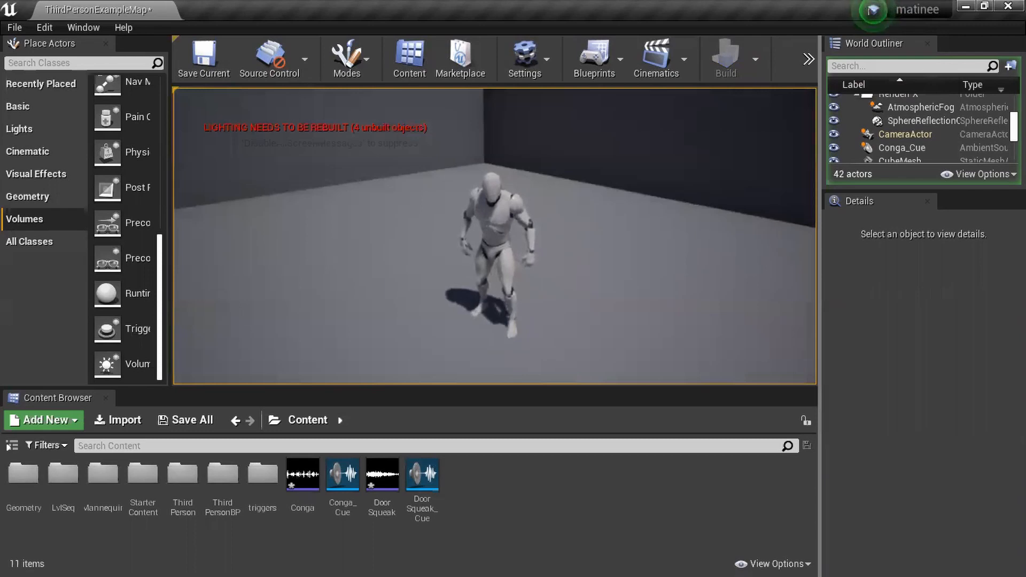
pyautogui.press('Escape')
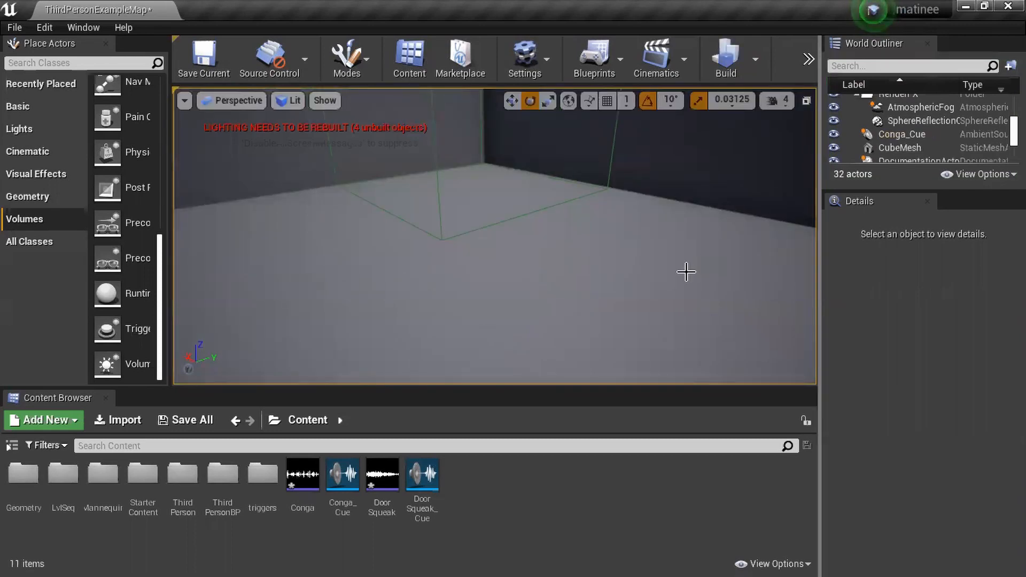
# Step: Reopen the Level Blueprint at the trigger volume's begin-overlap nodes
pyautogui.click(617, 60)
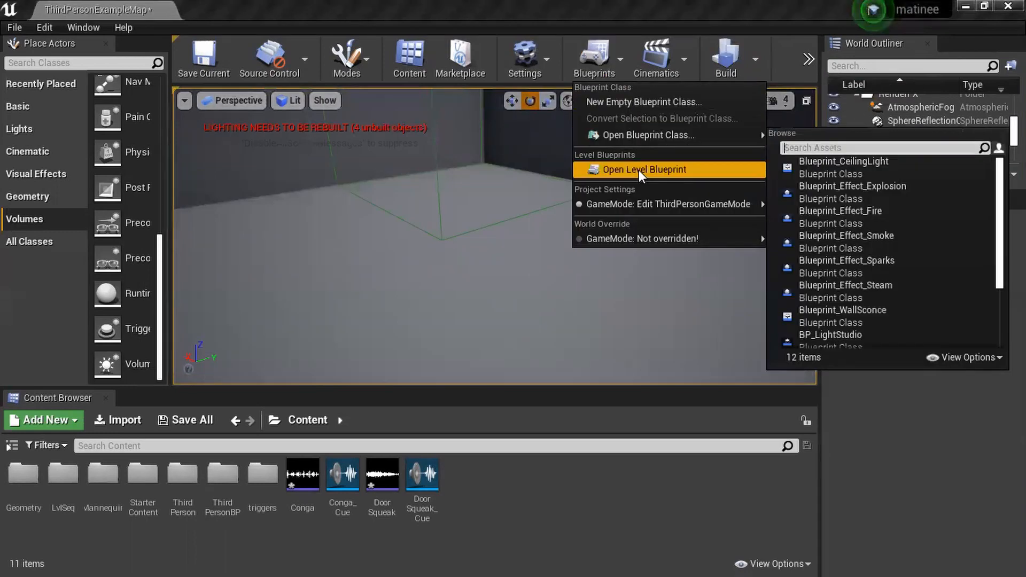
pyautogui.click(639, 171)
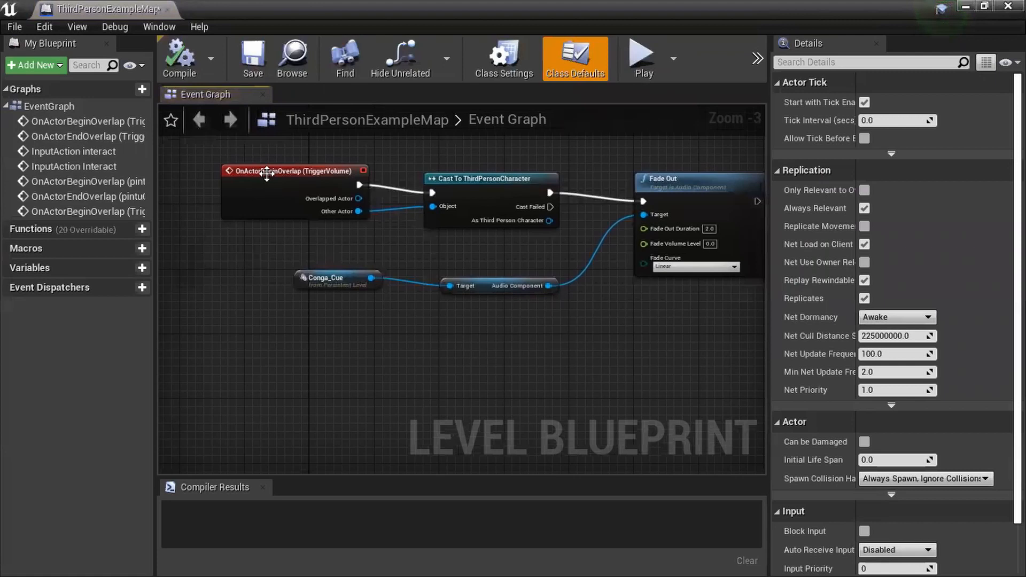
pyautogui.moveTo(265, 175)
pyautogui.rightClick(238, 372)
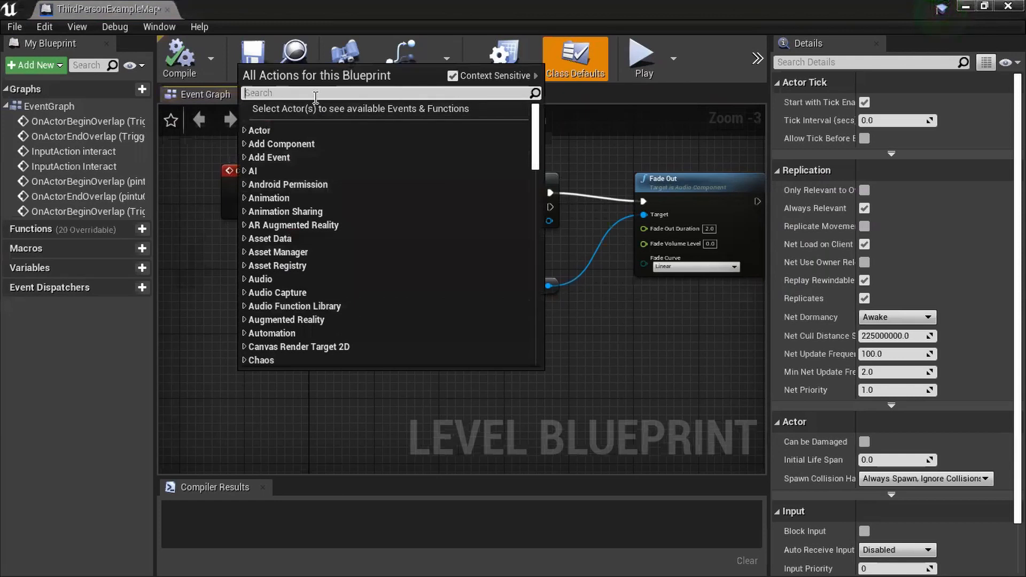
pyautogui.write('end over')
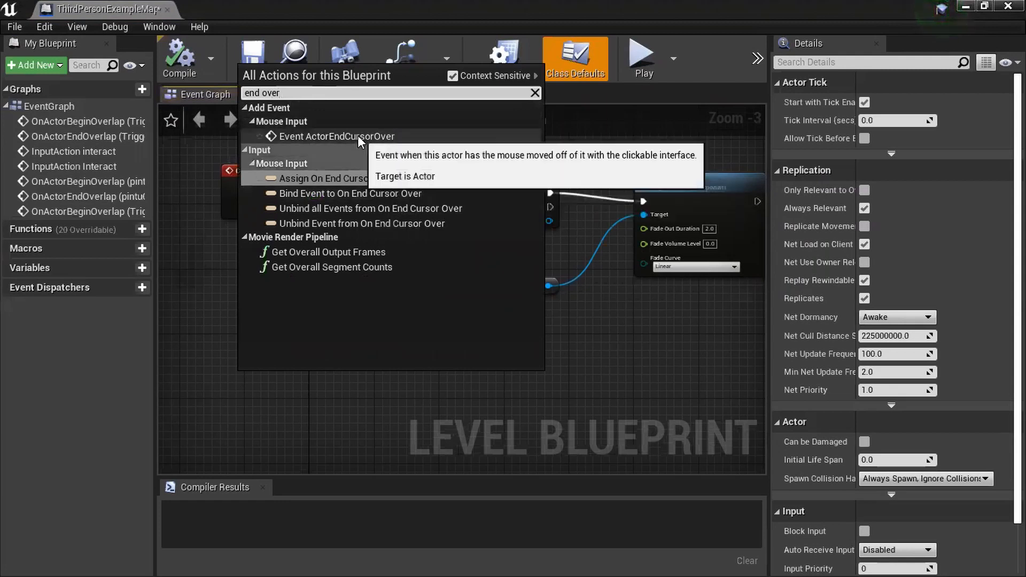
pyautogui.click(188, 236)
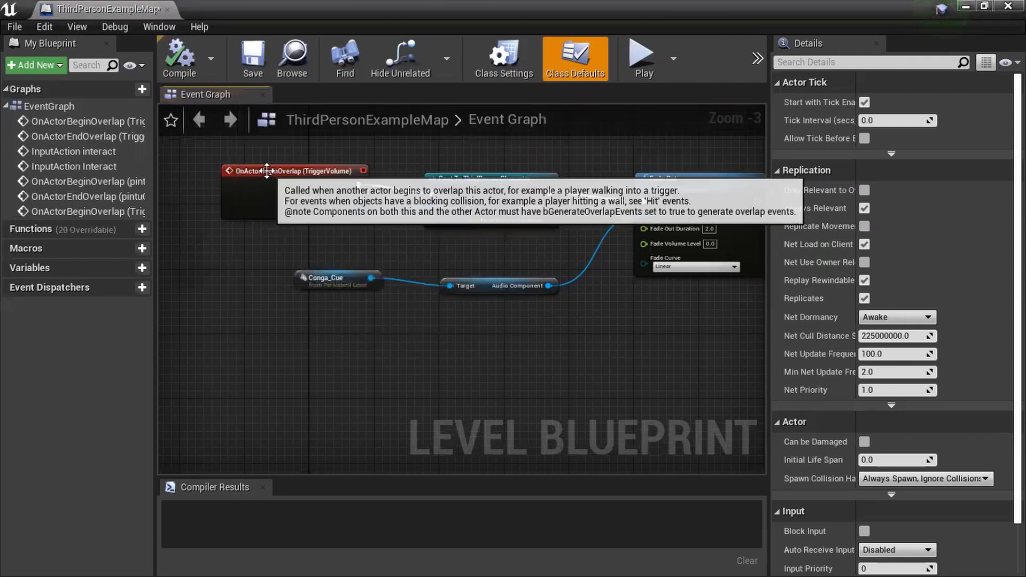
# Step: Select the corner TriggerVolume in the level and return to the Level Blueprint with its window maximized
pyautogui.click(246, 172)
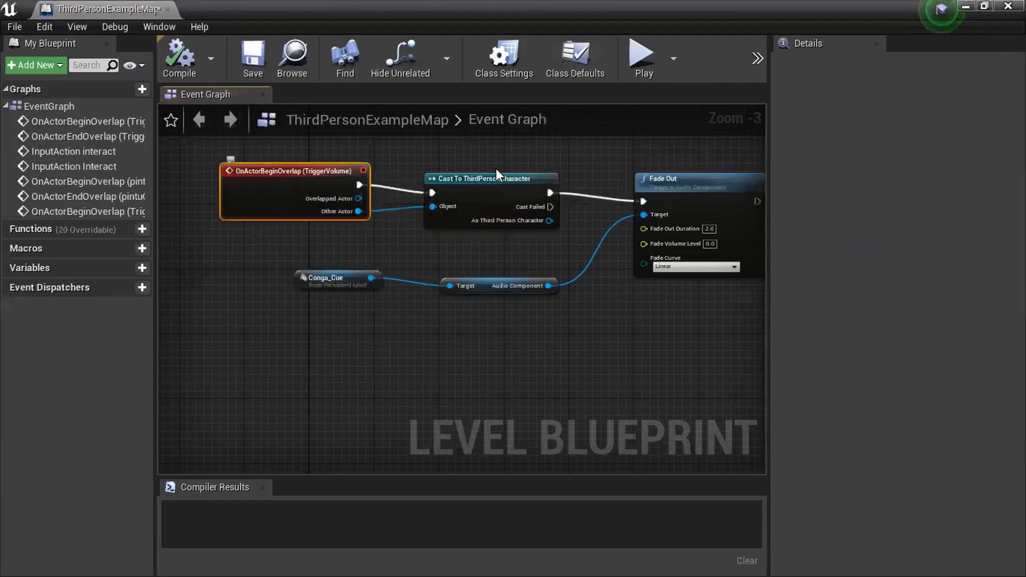
pyautogui.doubleClick(282, 27)
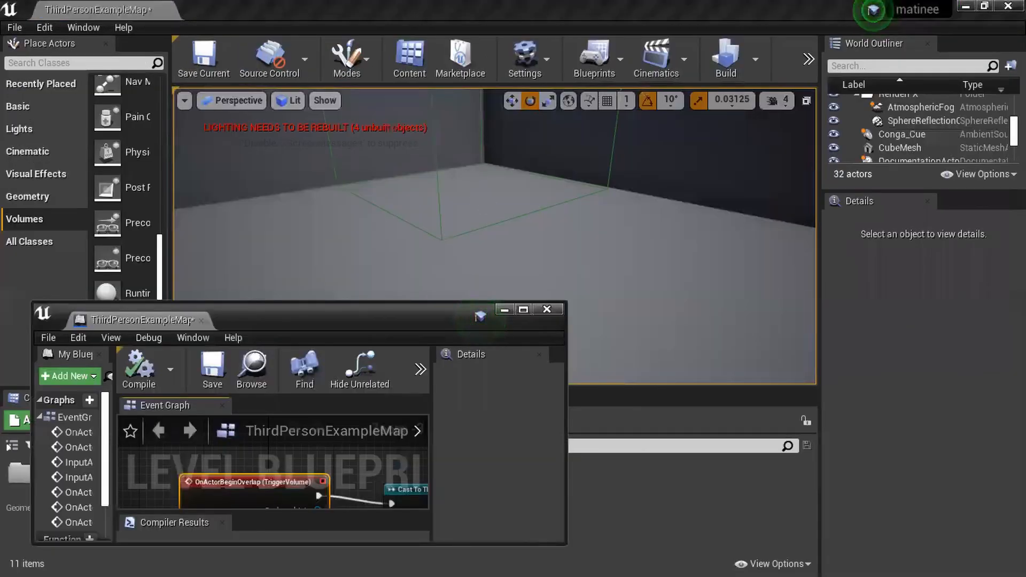
pyautogui.click(442, 235)
pyautogui.moveTo(402, 310); pyautogui.dragTo(503, 215)
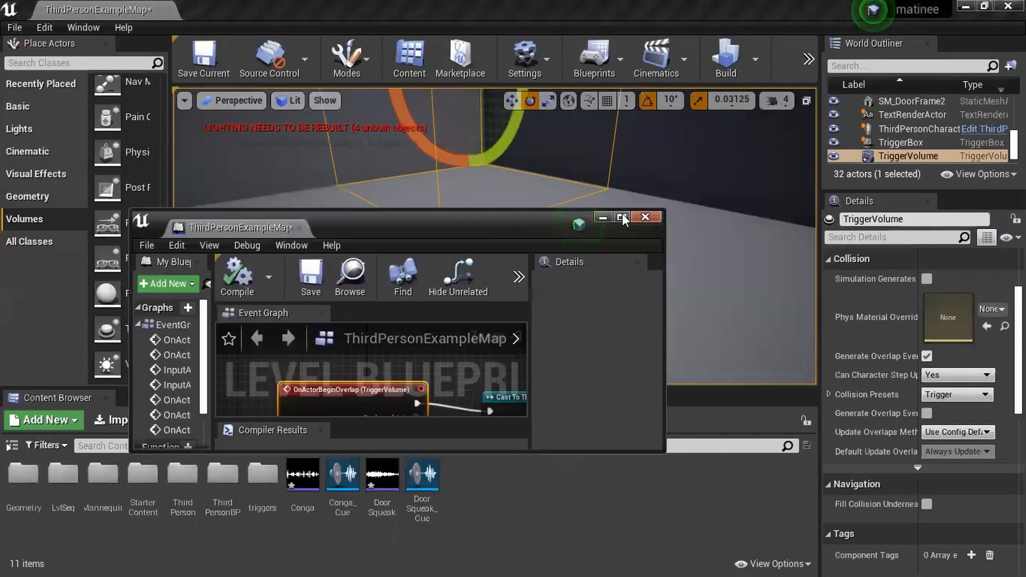
pyautogui.click(622, 213)
# Step: Add an On Actor End Overlap event for the Trigger Volume and align it beneath the begin-overlap event
pyautogui.rightClick(285, 342)
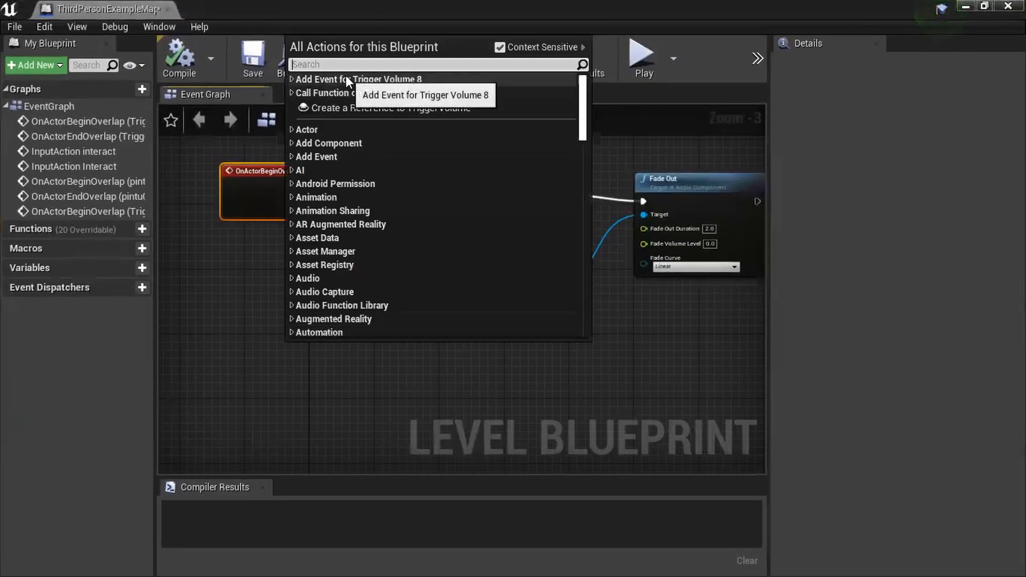
pyautogui.write('e')
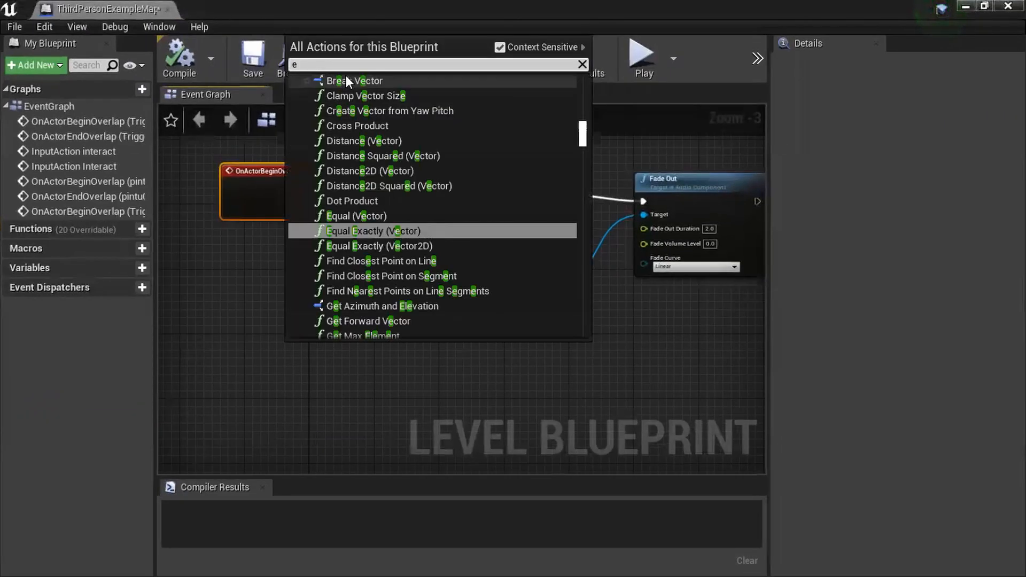
pyautogui.write('nd ')
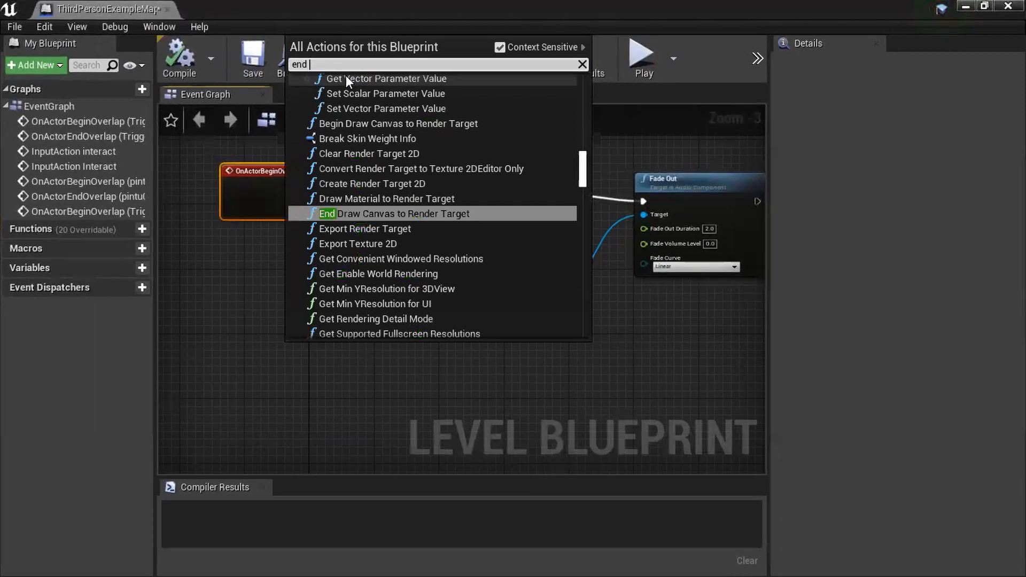
pyautogui.write('over')
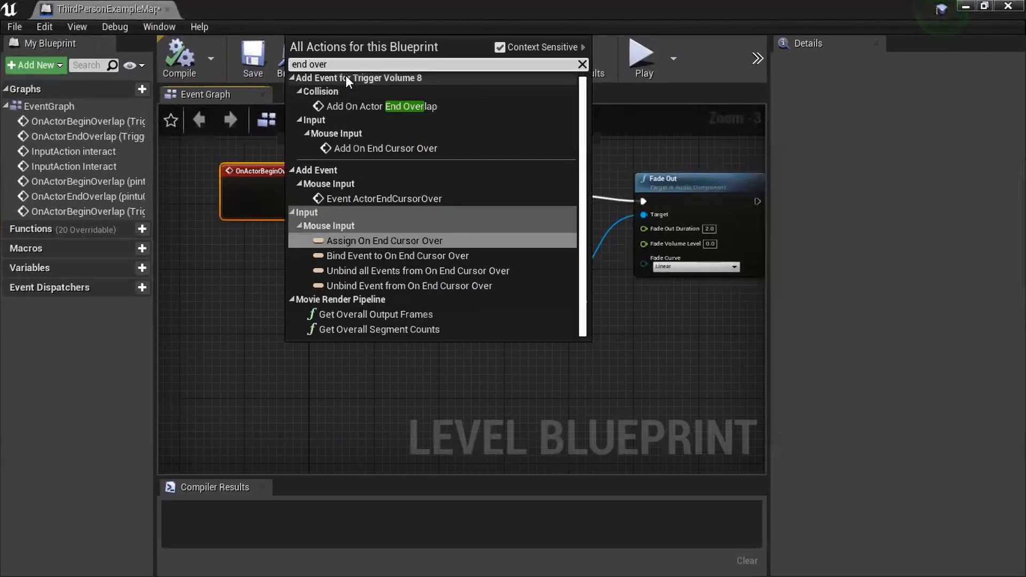
pyautogui.click(384, 105)
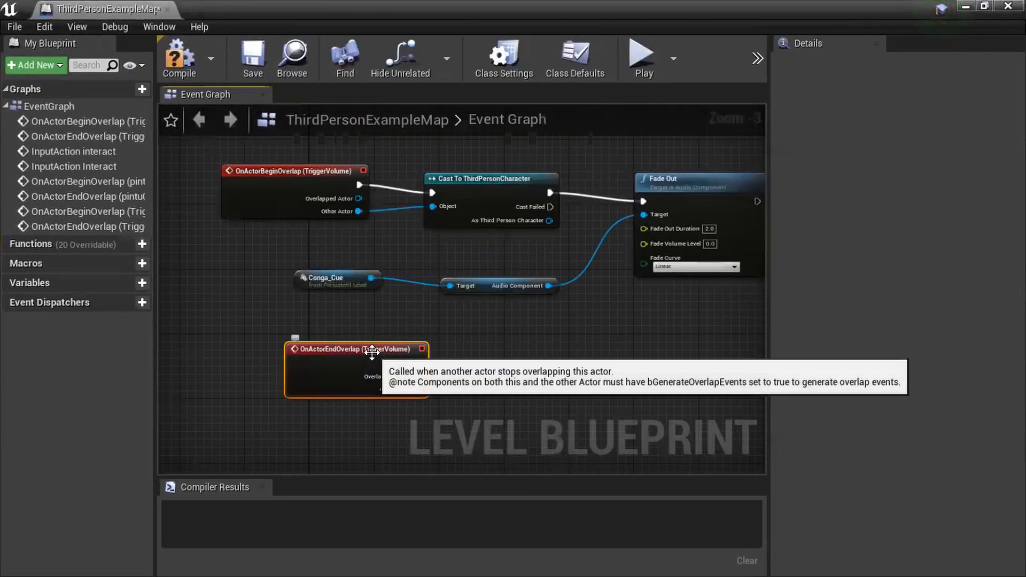
pyautogui.moveTo(334, 342); pyautogui.dragTo(311, 337)
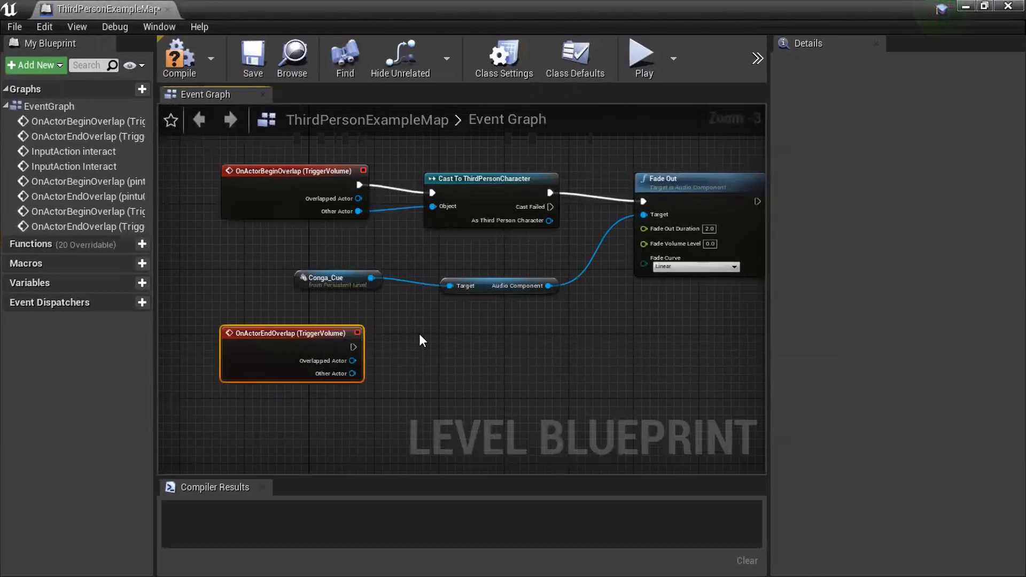
# Step: Duplicate the cast, Conga_Cue and Audio Component nodes and wire the end-overlap event's execution and Other Actor into the copied cast
pyautogui.click(458, 176)
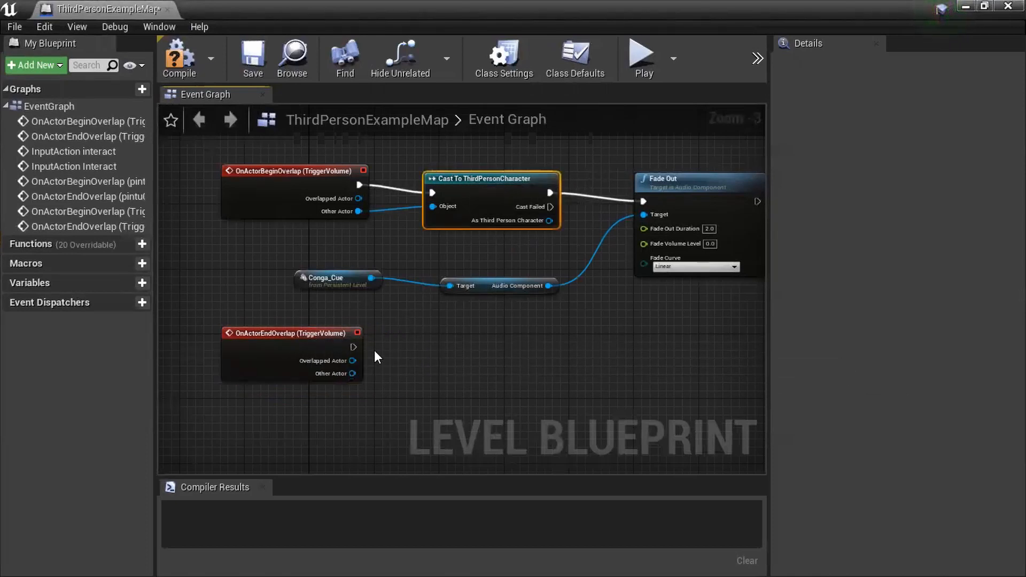
pyautogui.moveTo(406, 152); pyautogui.dragTo(538, 316)
pyautogui.keyDown('ctrl'); pyautogui.click(348, 279); pyautogui.keyUp('ctrl')
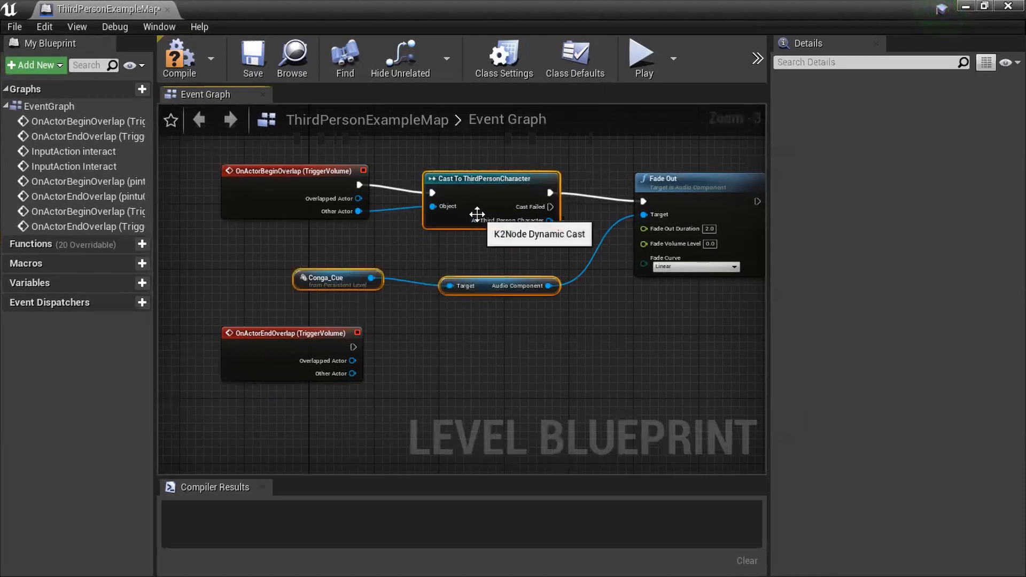
pyautogui.hotkey('ctrl', 'w')
pyautogui.moveTo(609, 179); pyautogui.dragTo(486, 333)
pyautogui.moveTo(352, 373); pyautogui.dragTo(416, 362)
pyautogui.moveTo(353, 347); pyautogui.dragTo(416, 348)
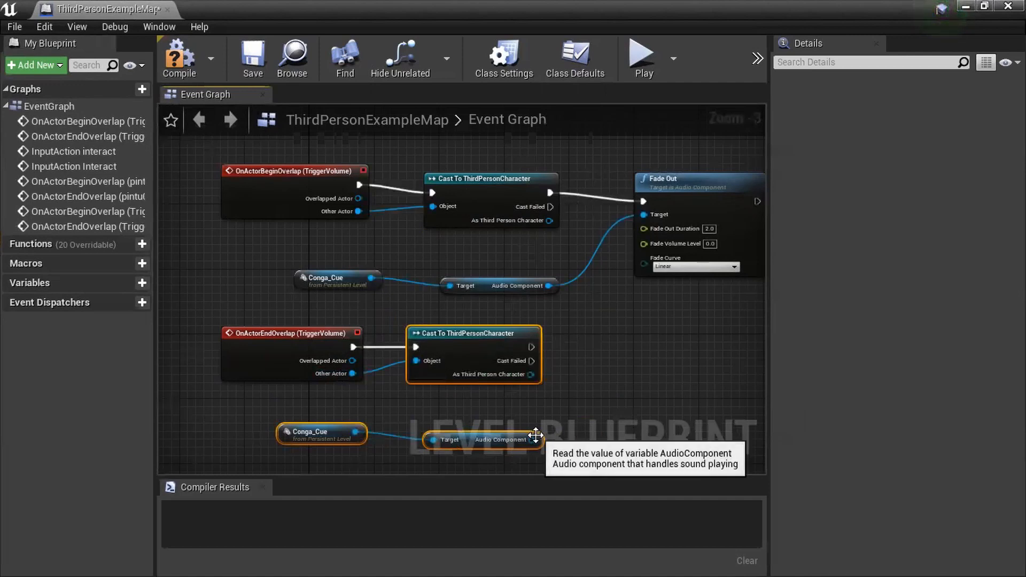
# Step: Add a Fade In (AudioComponent) node driven by the duplicated Audio Component node in the end-overlap chain
pyautogui.moveTo(533, 440); pyautogui.dragTo(618, 354)
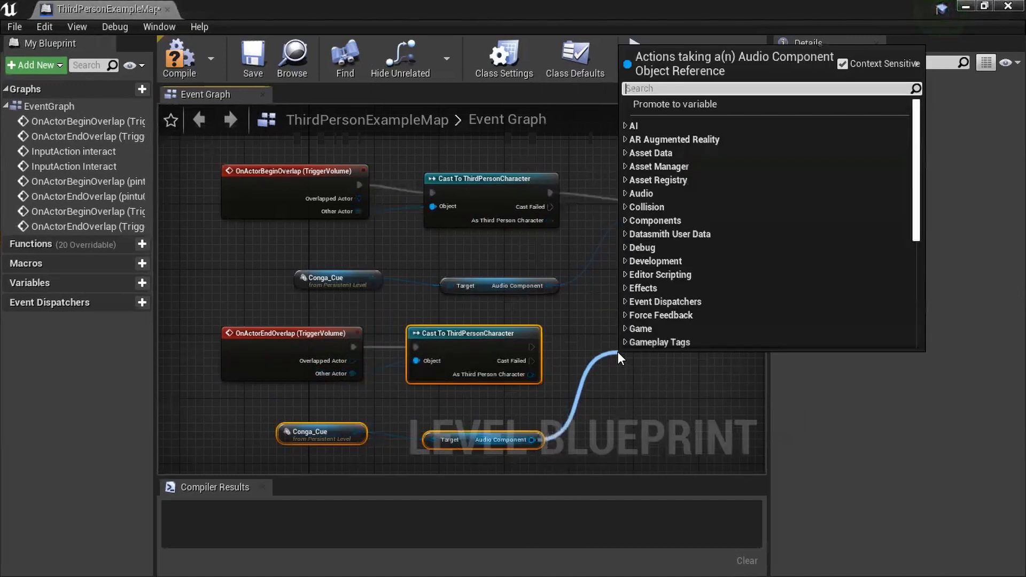
pyautogui.write('fade')
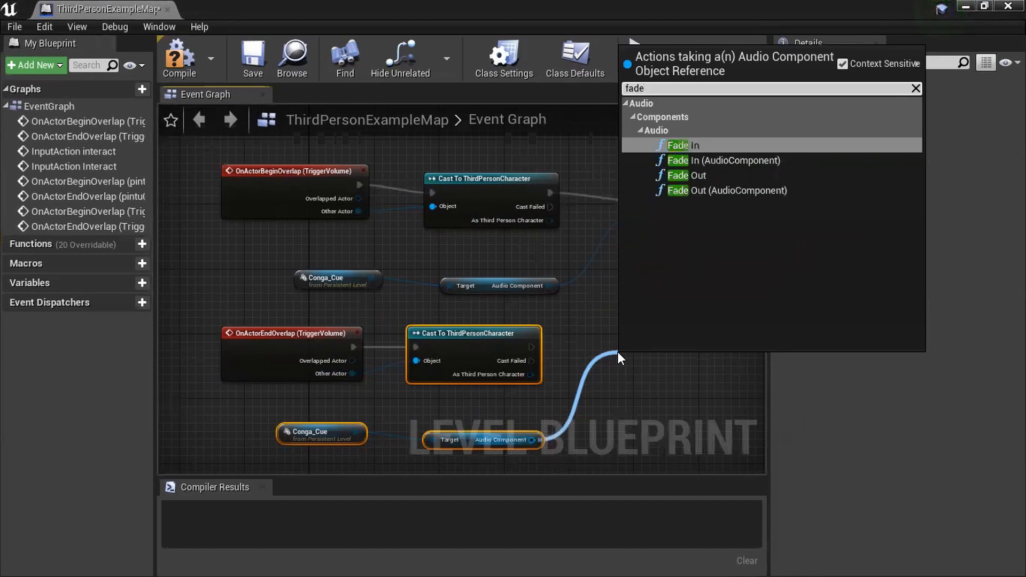
pyautogui.click(684, 161)
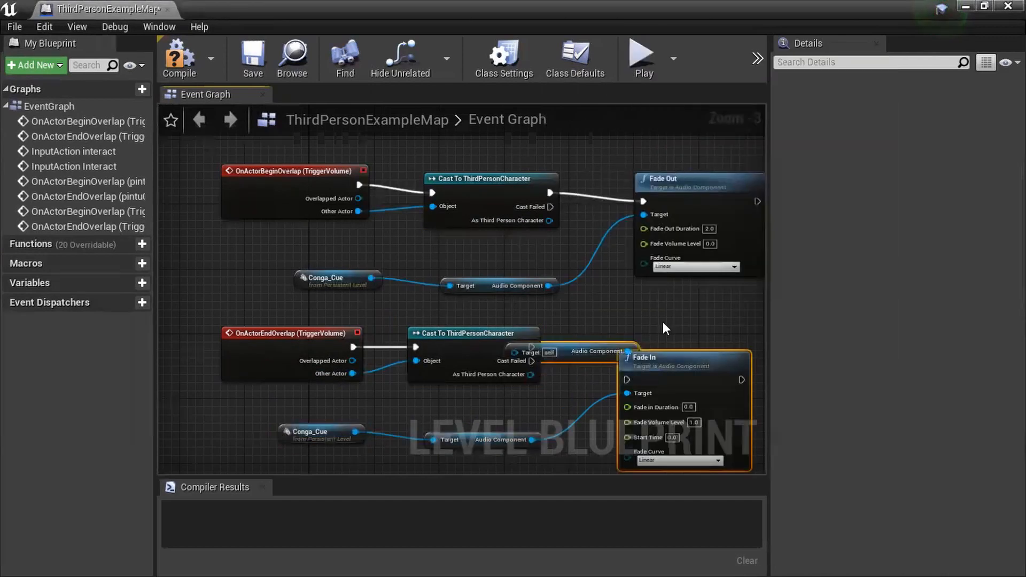
# Step: Delete the surplus Audio Component node behind the cast and align the Fade In node beneath Fade Out
pyautogui.moveTo(679, 329); pyautogui.dragTo(516, 292, button='right')
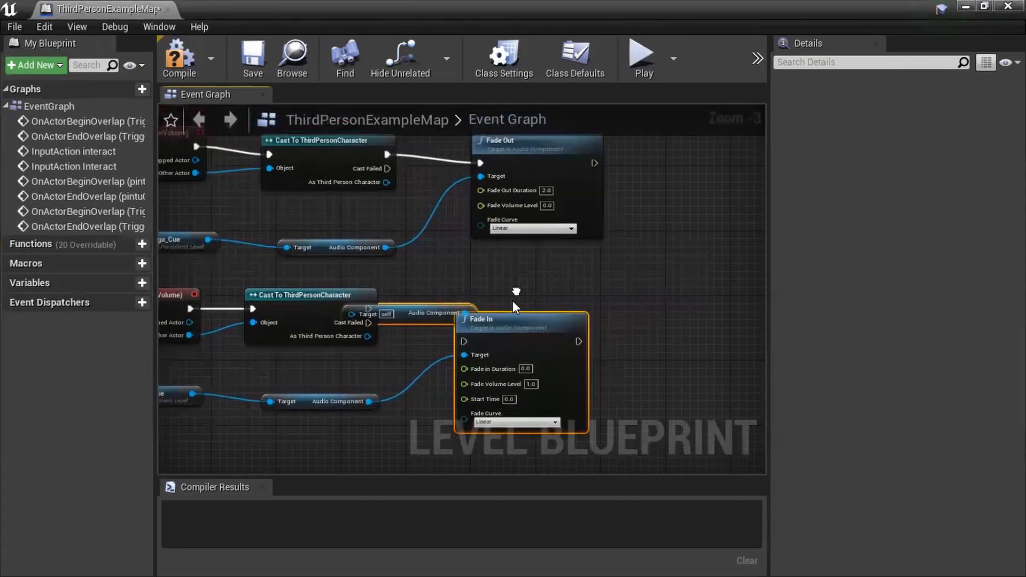
pyautogui.moveTo(398, 313); pyautogui.dragTo(462, 264)
pyautogui.click(445, 329)
pyautogui.press('Delete')
pyautogui.moveTo(573, 336); pyautogui.dragTo(556, 296)
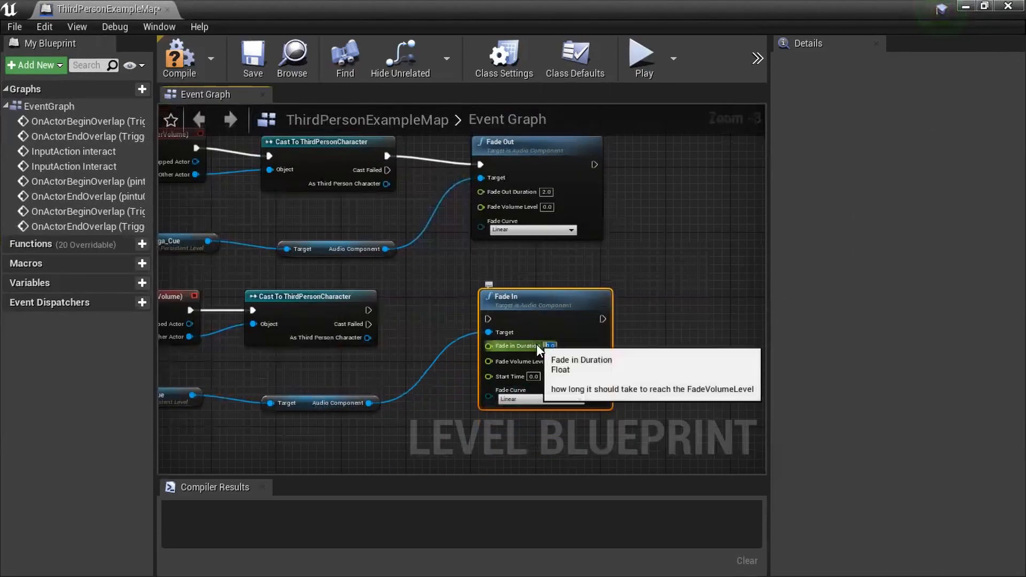
# Step: Set the Fade in Duration to 2.0, wire the end-overlap cast's execution output into Fade In, and compile the Level Blueprint
pyautogui.write('2')
pyautogui.click(564, 418)
pyautogui.moveTo(370, 310); pyautogui.dragTo(487, 319)
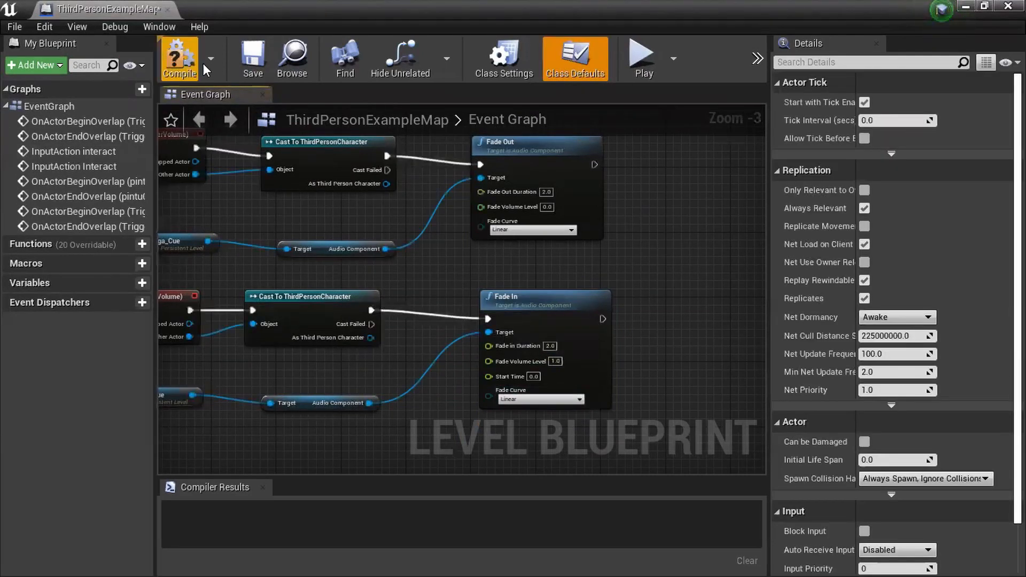
pyautogui.click(187, 63)
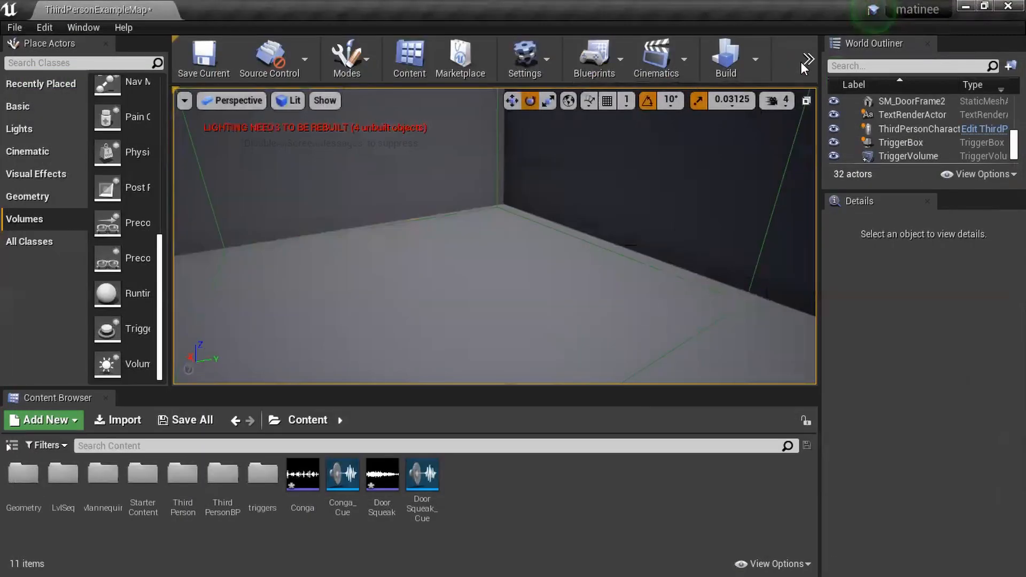
# Step: Play the level and run the character repeatedly in and out of the corner trigger volume to test the Conga cue's fades
pyautogui.click(809, 63)
pyautogui.click(840, 85)
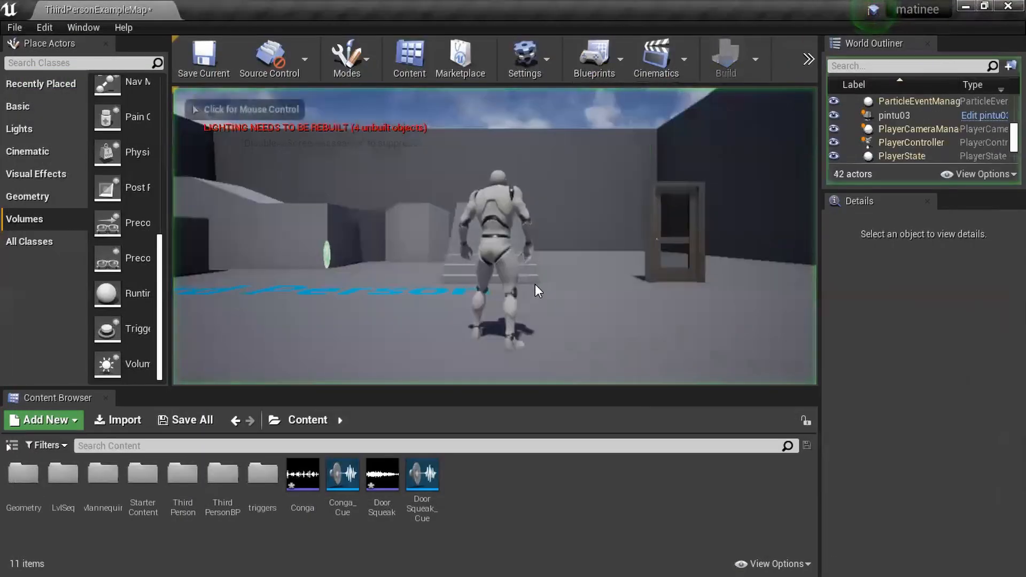
pyautogui.press('w')
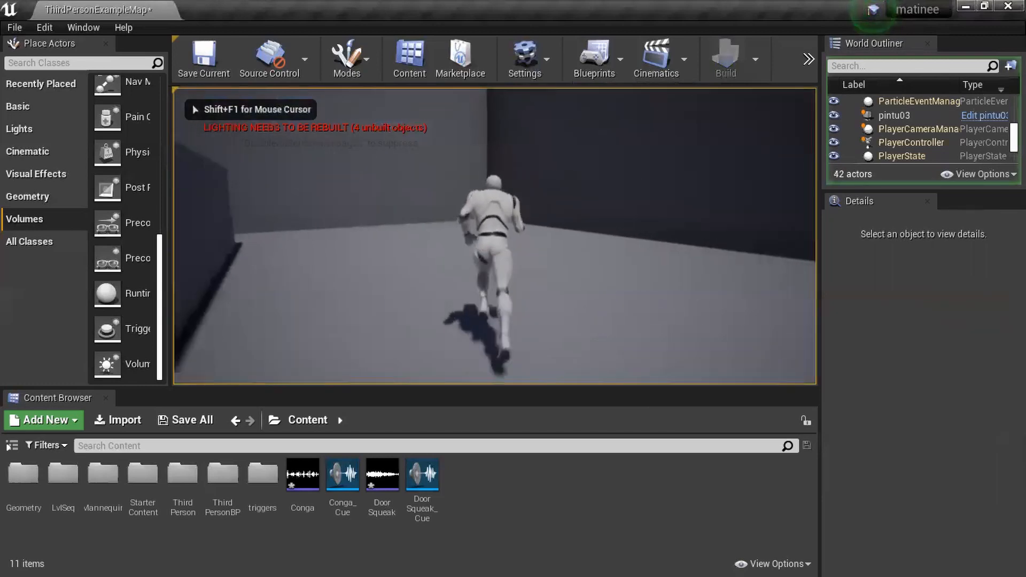
pyautogui.press('w')
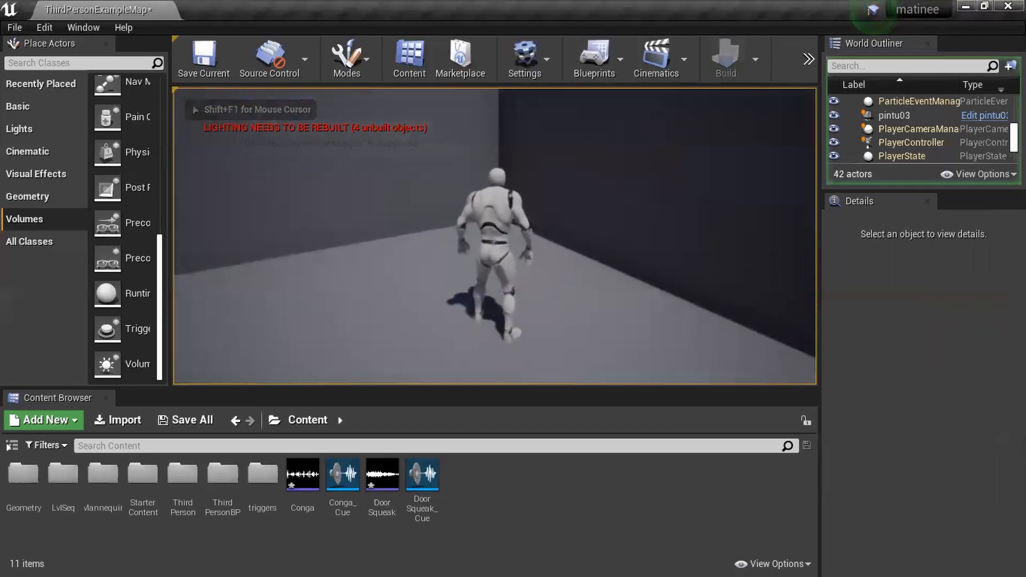
pyautogui.press('s')
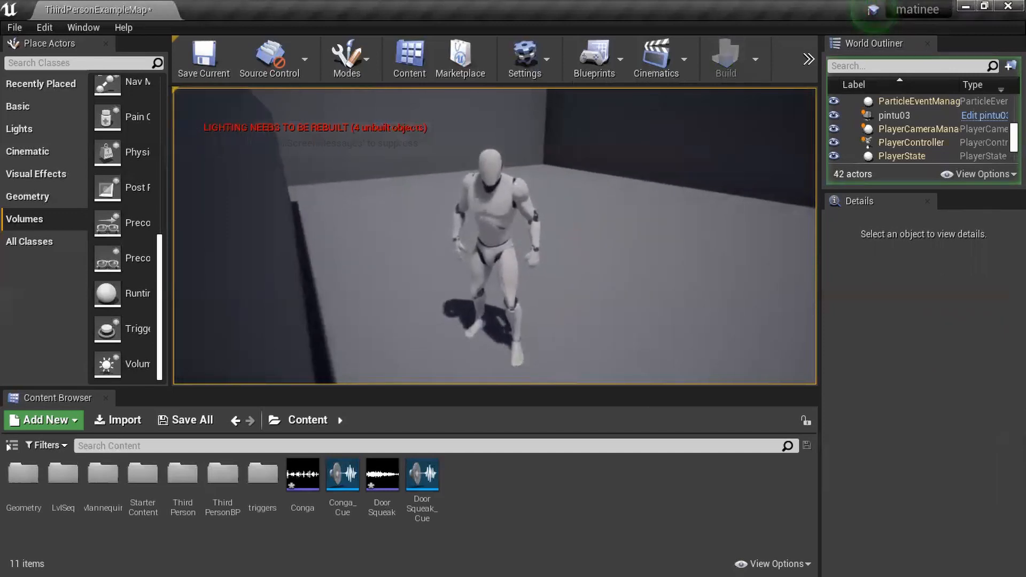
pyautogui.press('w')
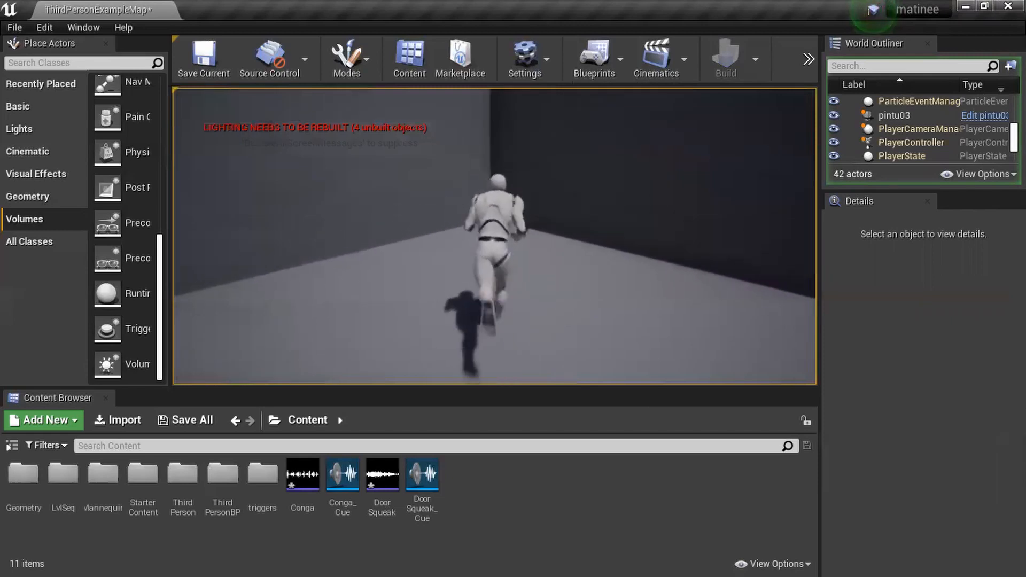
pyautogui.press('s')
pyautogui.press('s')
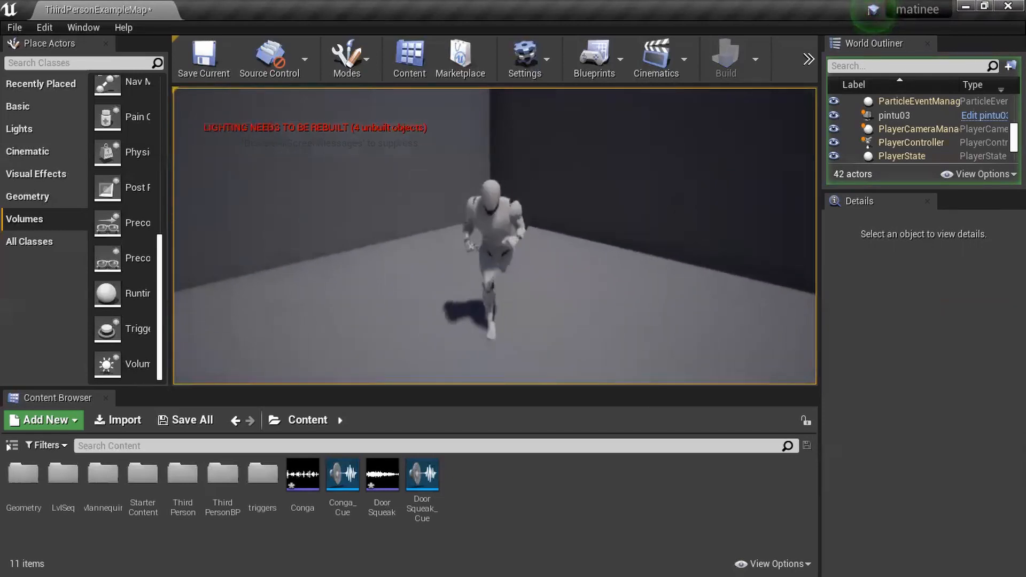
pyautogui.press('w')
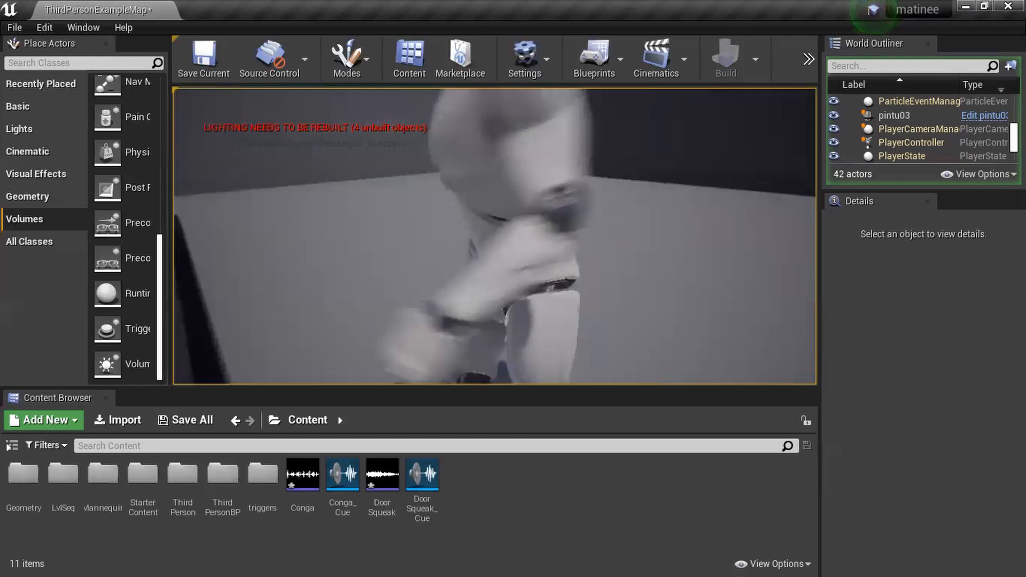